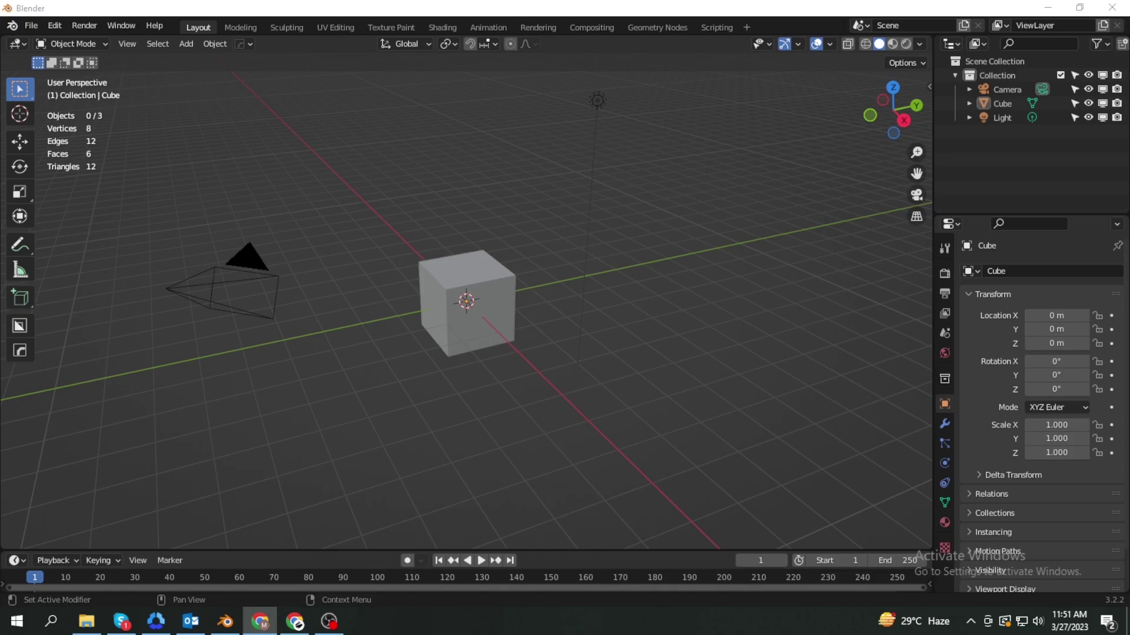
- Open 'for main image02.blend' without saving the empty scene, then face the scissors front-on in Shading
left_click(31, 26)
mouse_move(65, 70)
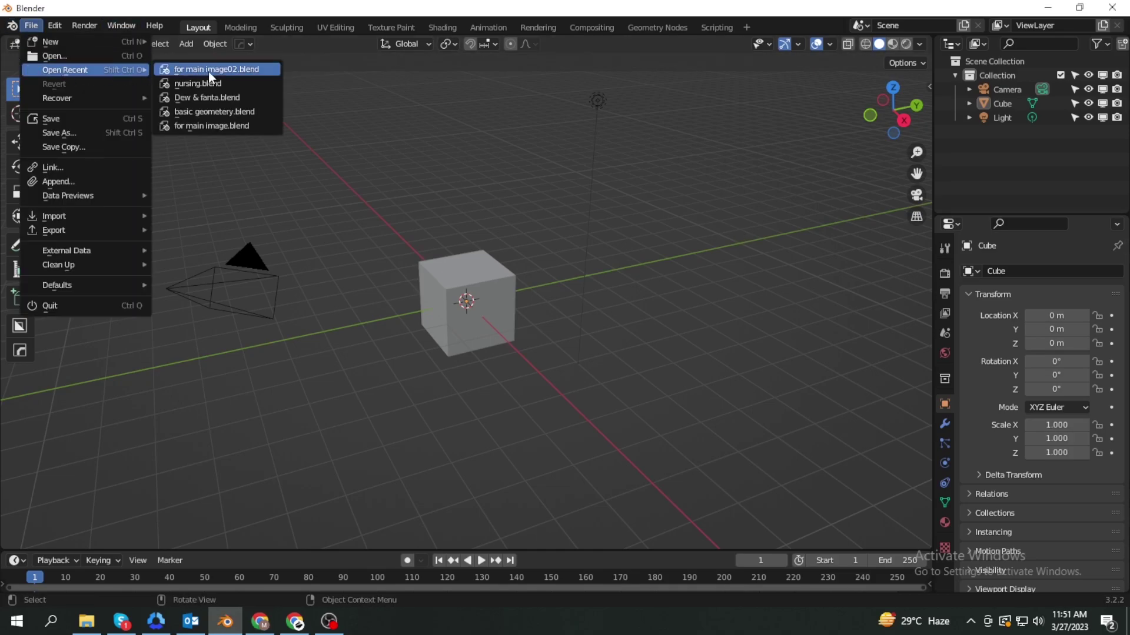
left_click(94, 57)
left_click(585, 338)
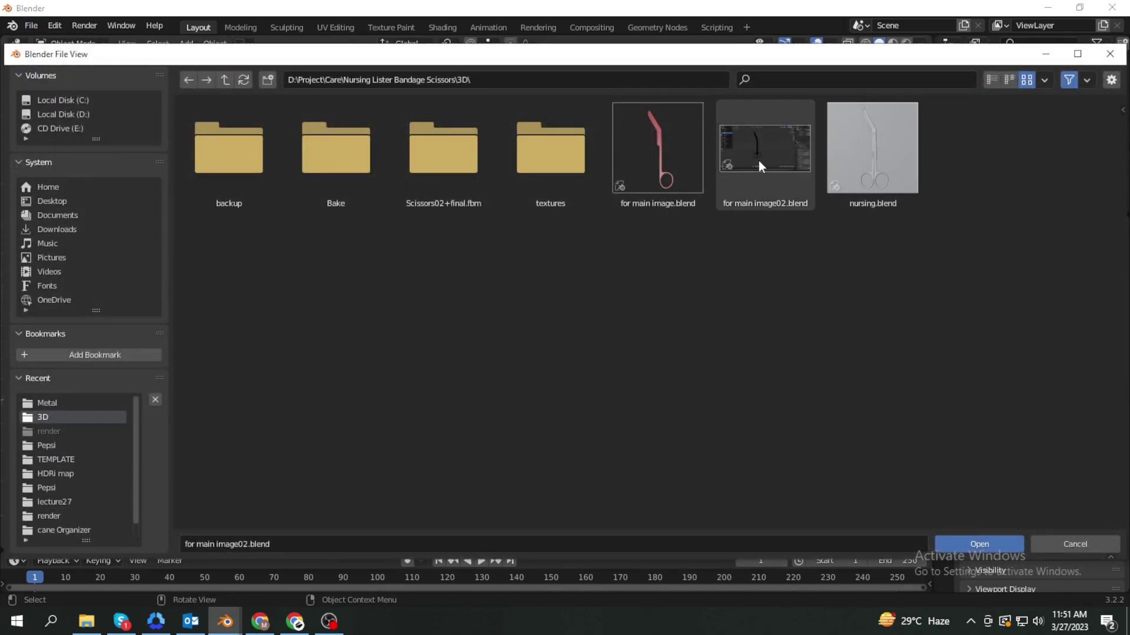
left_click(758, 161)
left_click(995, 543)
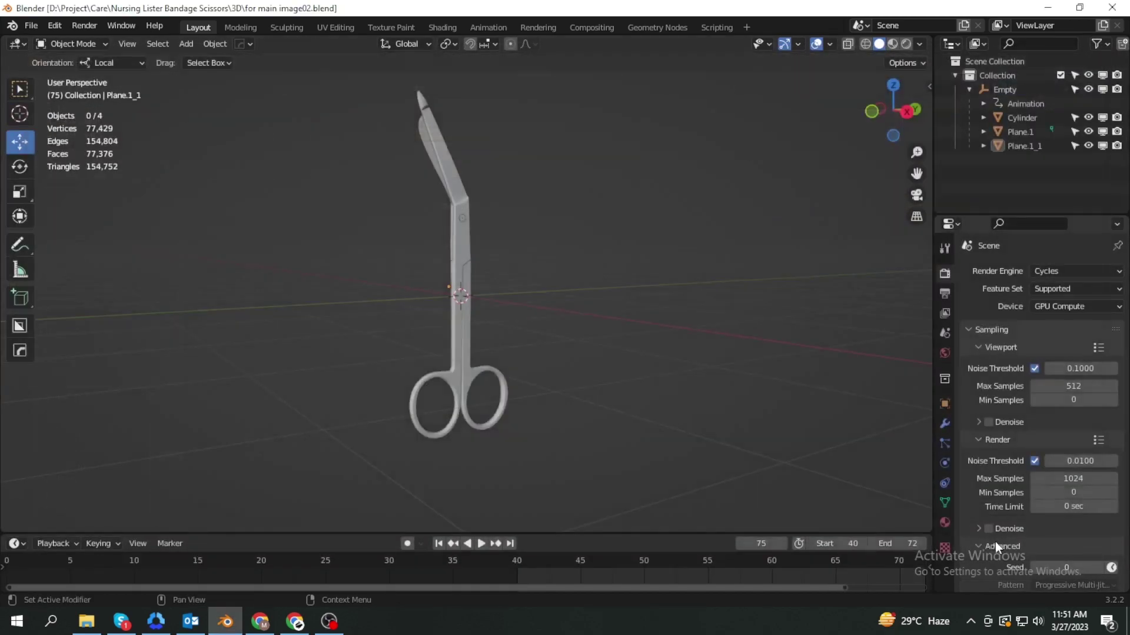
middle_click_drag(708, 332, 648, 326)
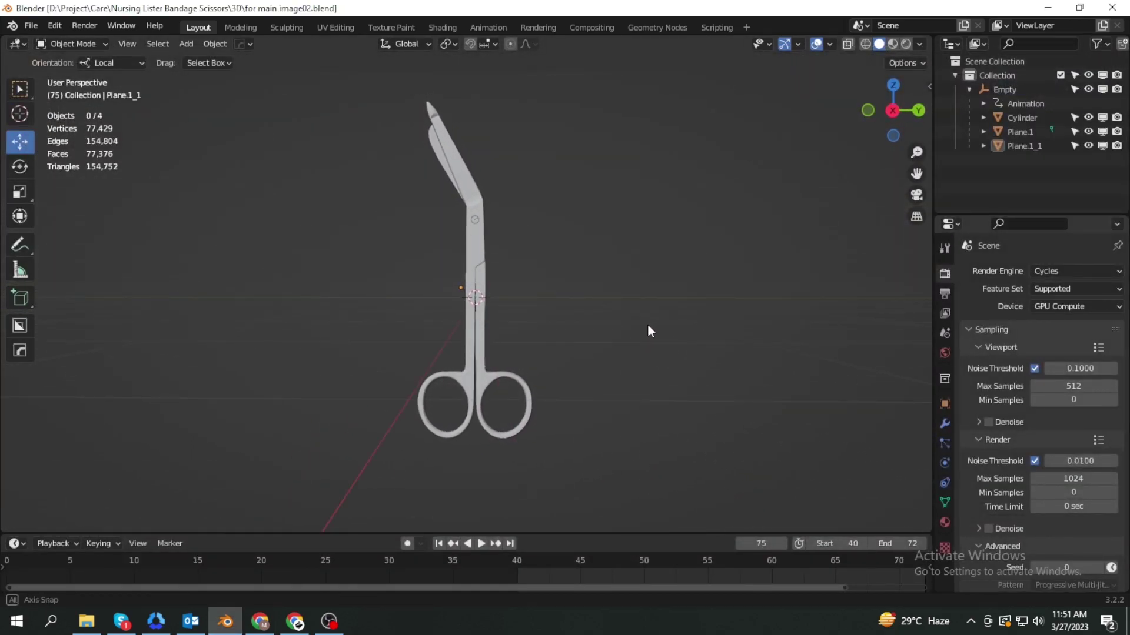
left_click(447, 27)
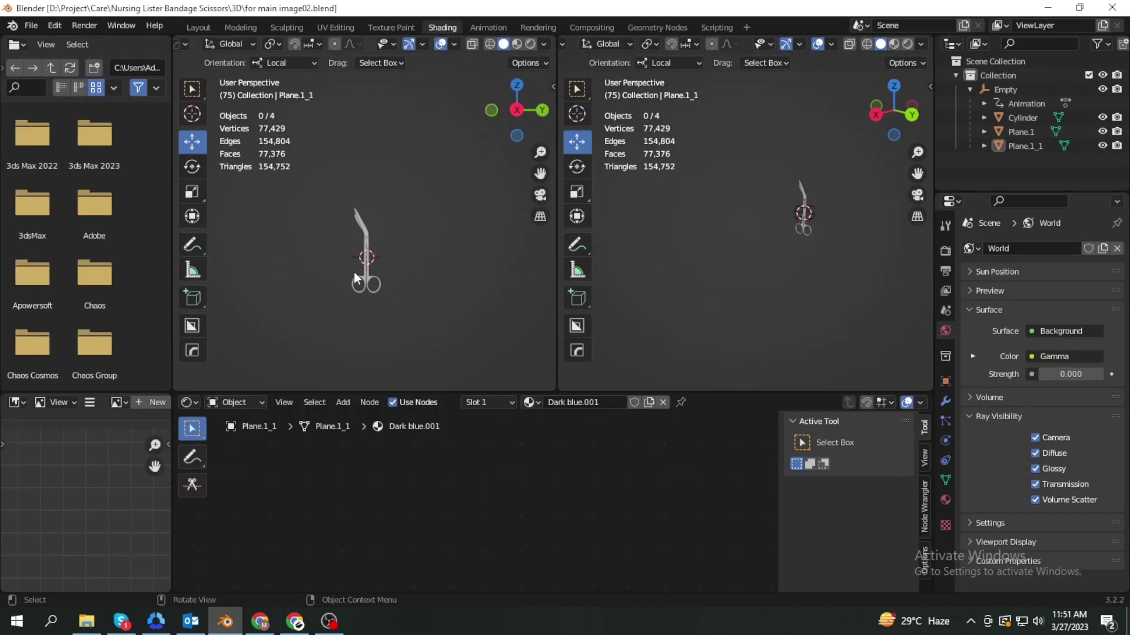
- Enlarge the viewport, select Plane.1_1 and replace Dark blue.001 with a new material
left_click_drag(557, 237, 737, 237)
scroll(400, 235, "up", 3)
scroll(400, 236, "up", 2)
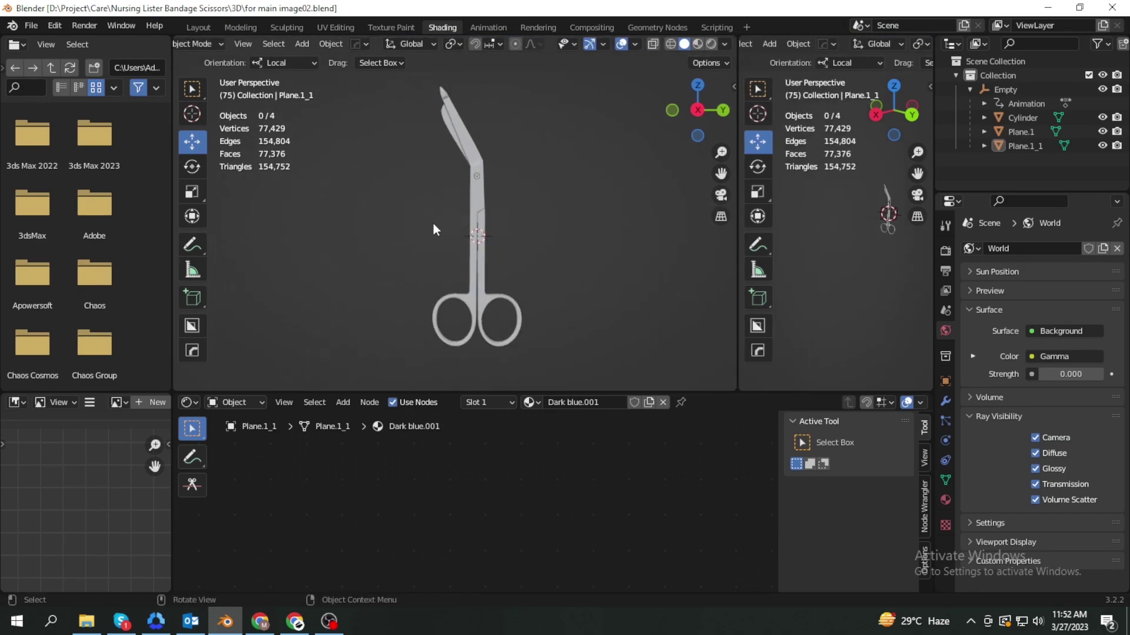
left_click(456, 318)
left_click(663, 402)
left_click(574, 402)
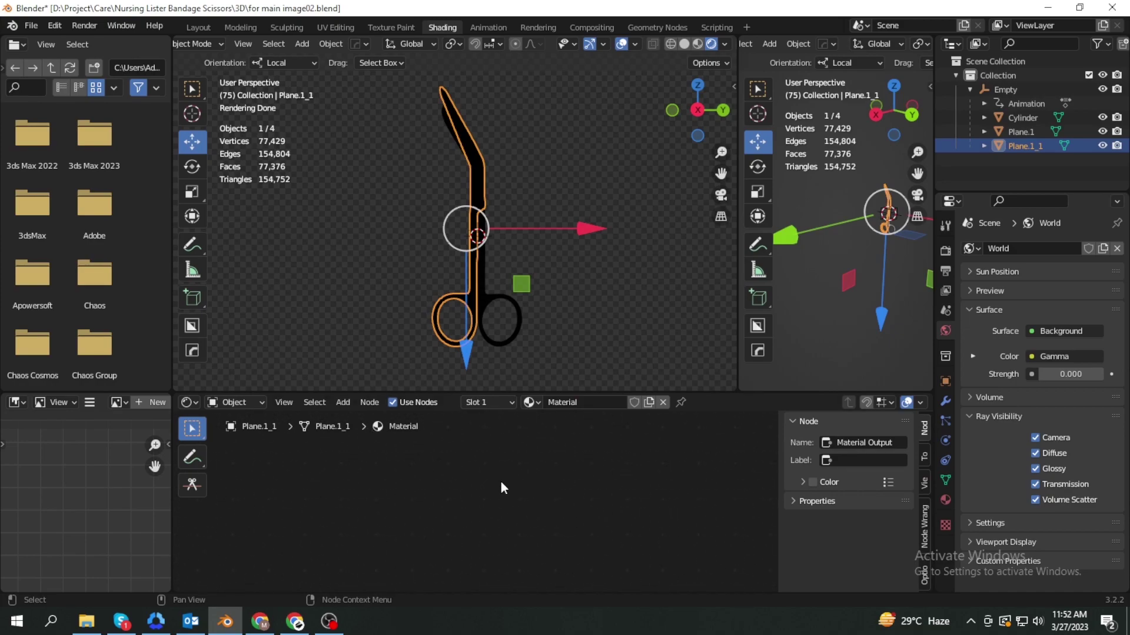
- Frame the new material's nodes and move the Material Output node further right
key("Home")
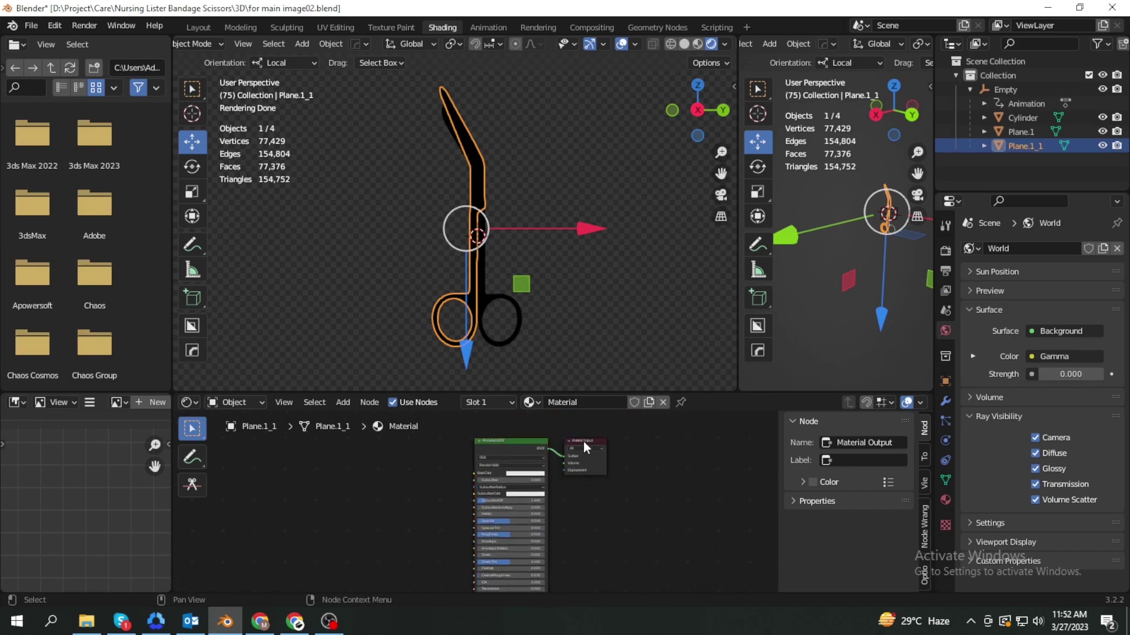
left_click_drag(587, 438, 674, 435)
left_click(591, 498)
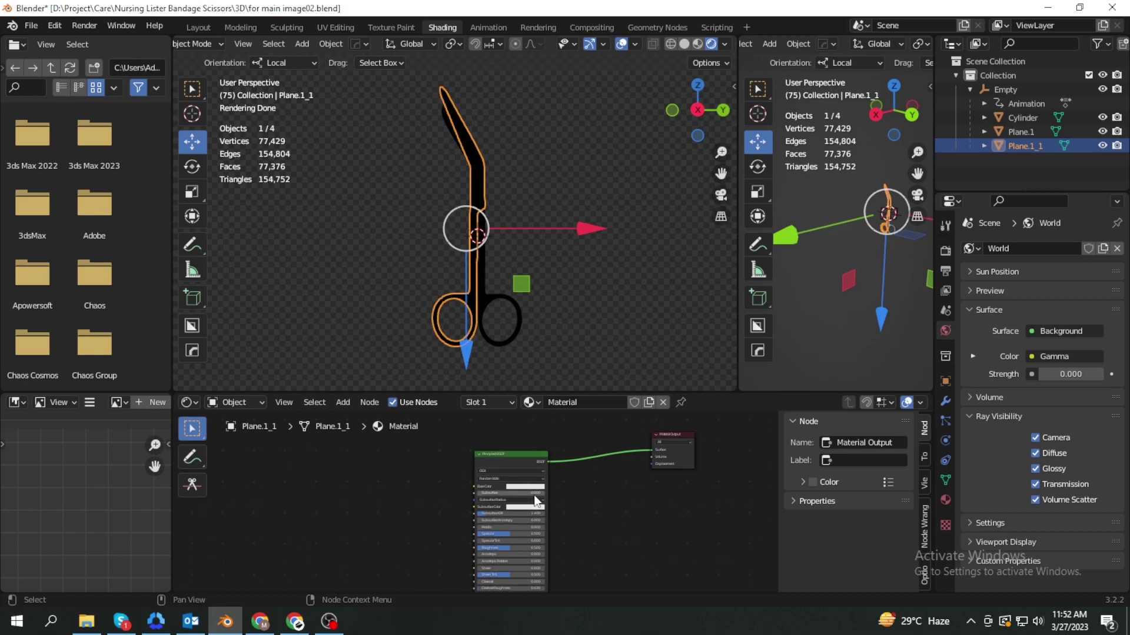
left_click(253, 404)
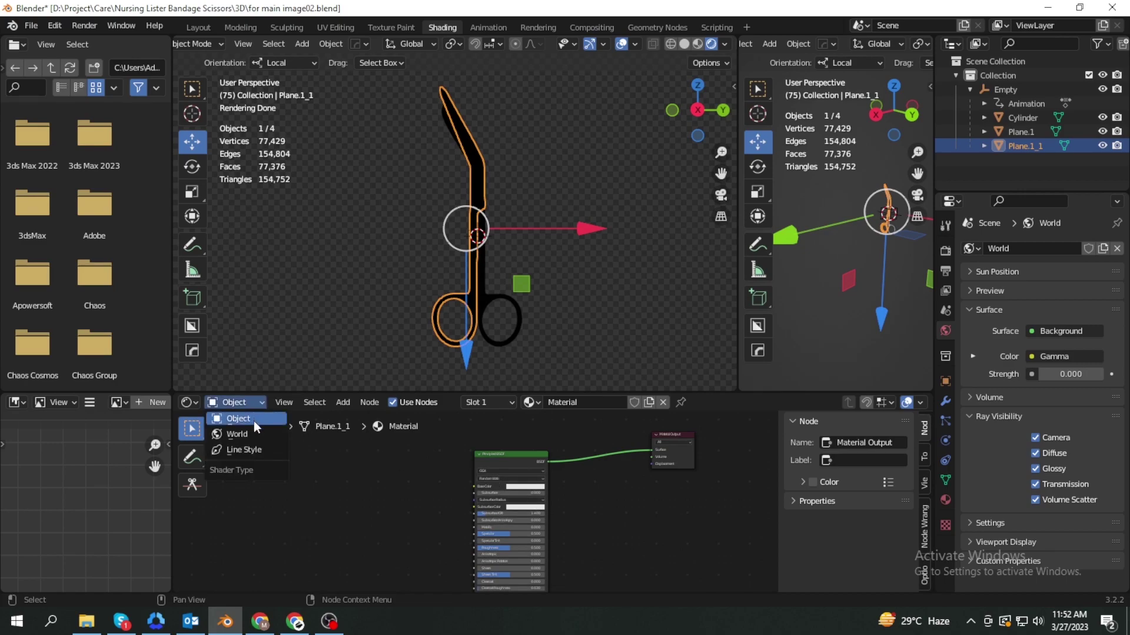
- Show the World node tree, set Background strength to 0.600, then return to Object shaders
left_click(253, 437)
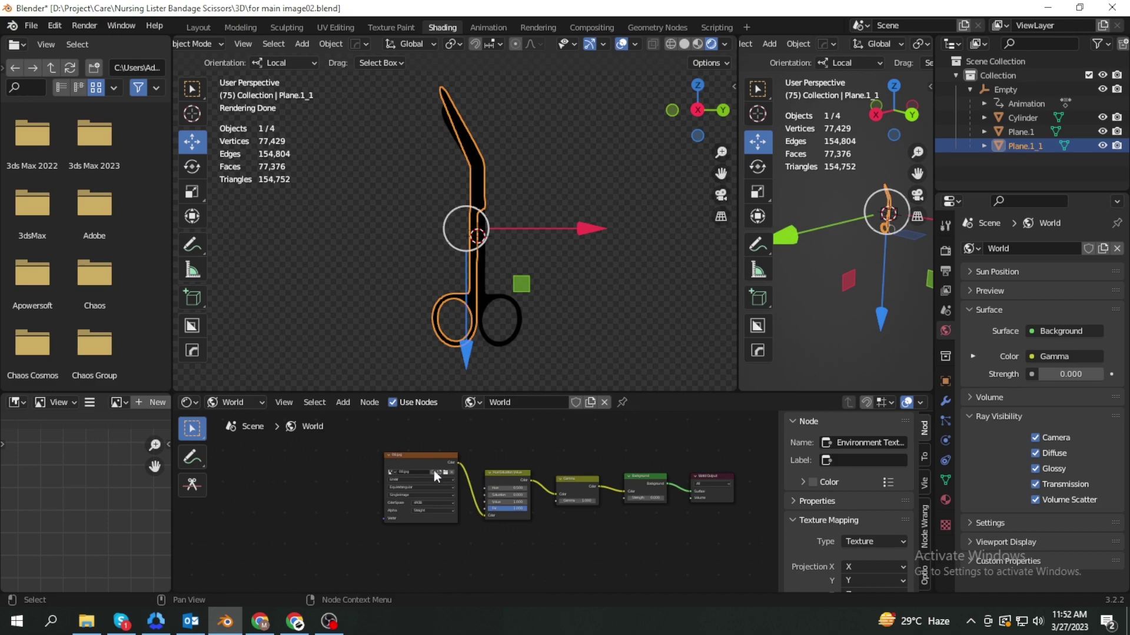
middle_click_drag(545, 521, 476, 512)
scroll(471, 512, "up", 2)
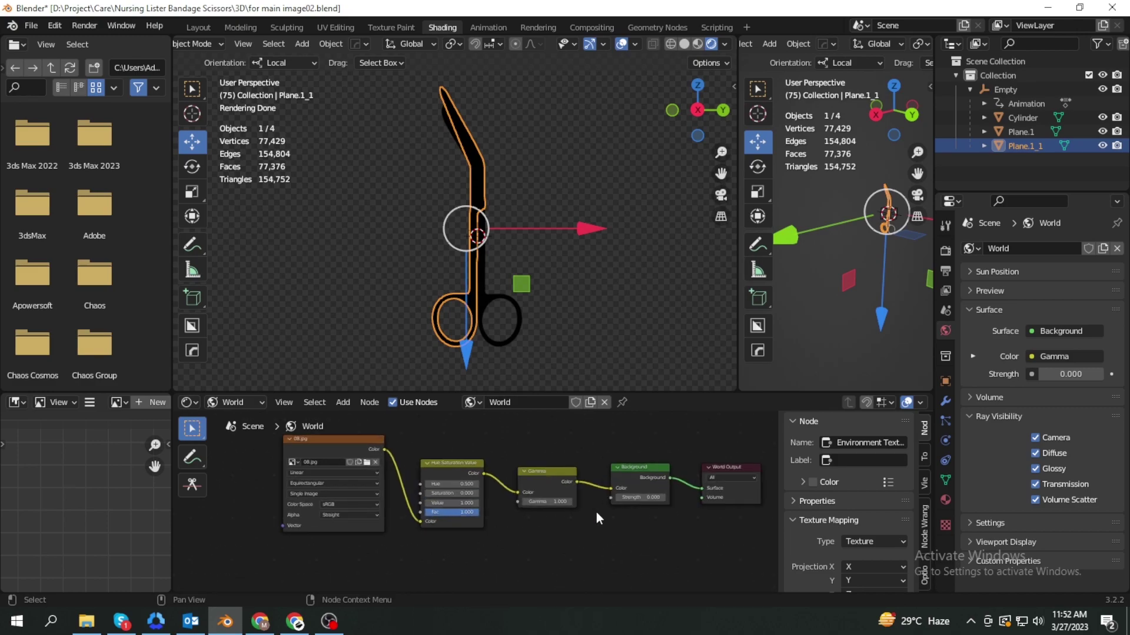
left_click(650, 498)
type("1")
key("Return")
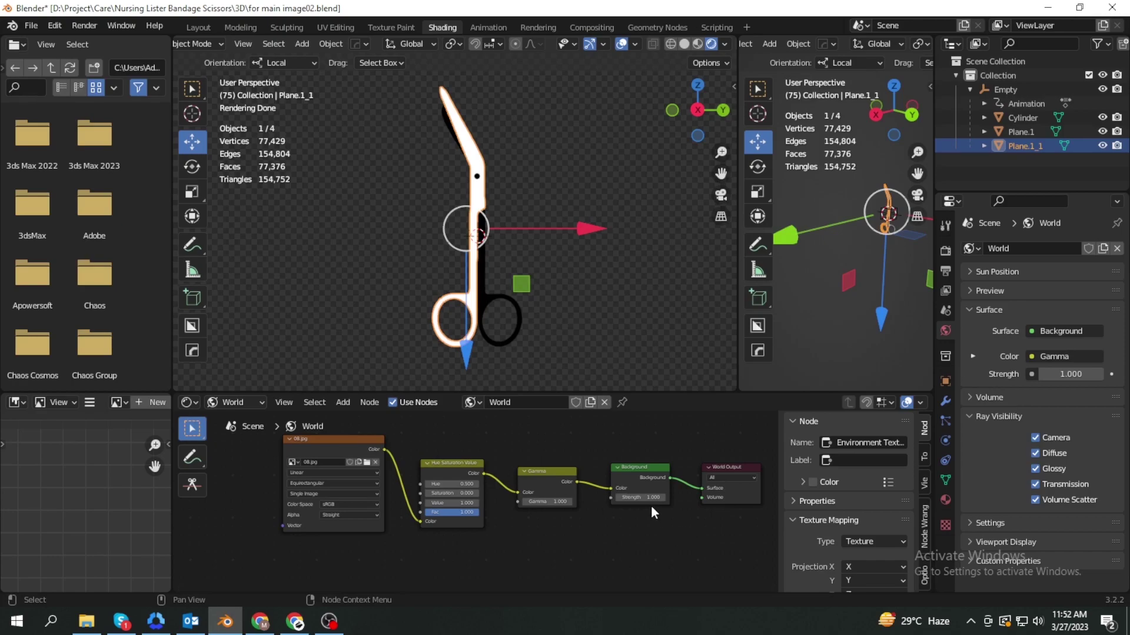
left_click(653, 498)
type("0.6")
key("Return")
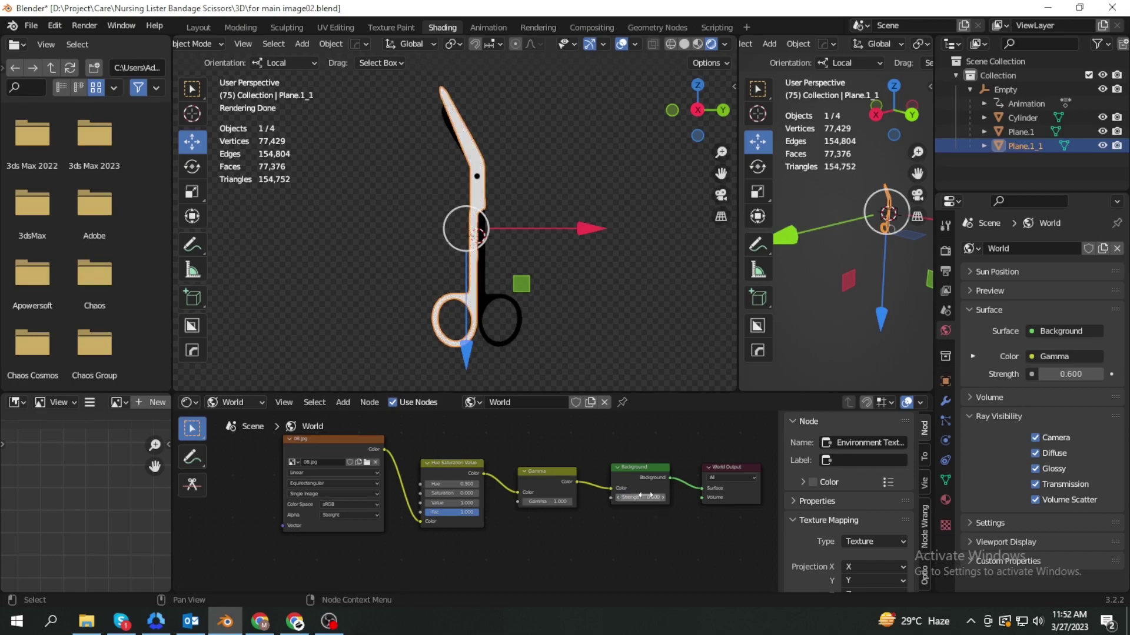
left_click(245, 407)
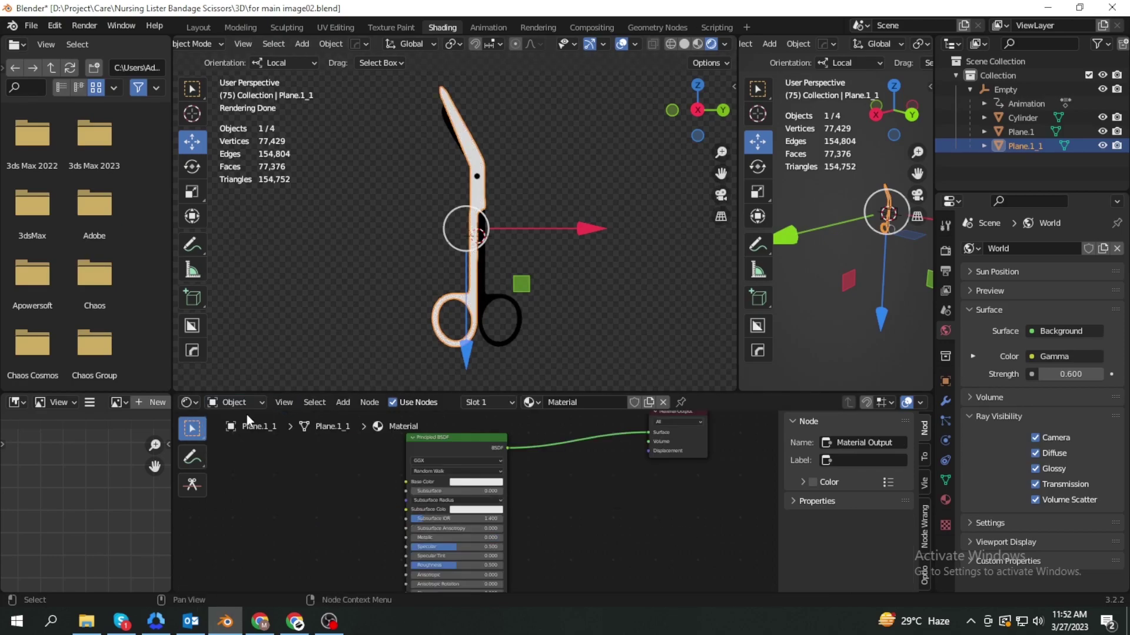
- Set the Principled BSDF Metallic to 1.000 and lower Roughness to about 0.17
left_click_drag(430, 538, 494, 538)
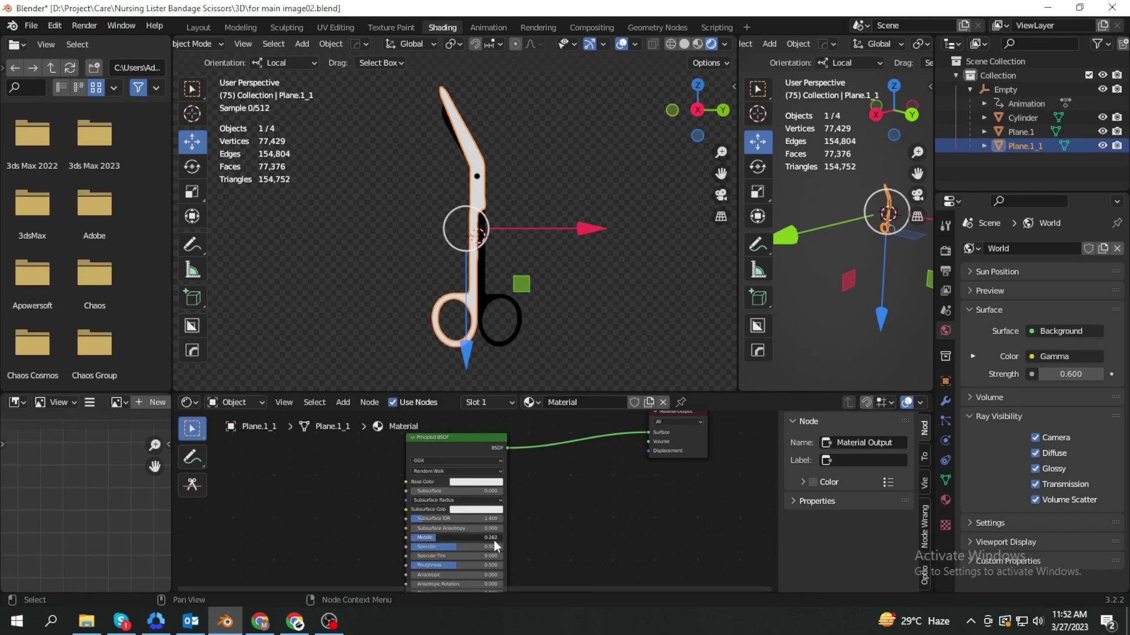
scroll(552, 541, "up", 2)
scroll(552, 541, "up", 2)
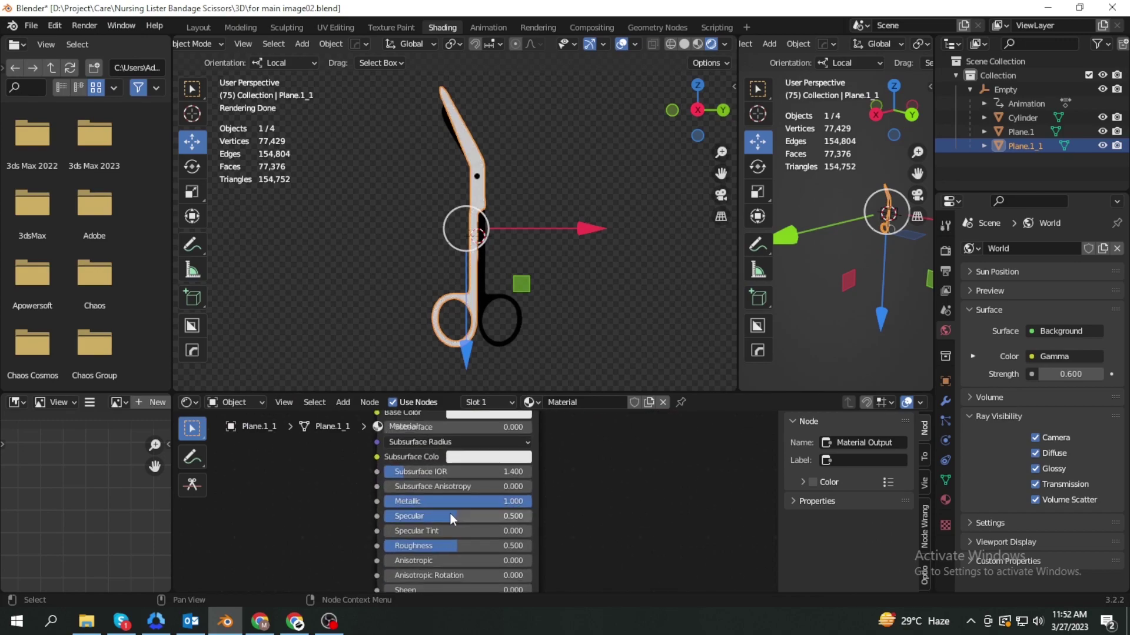
left_click(458, 502)
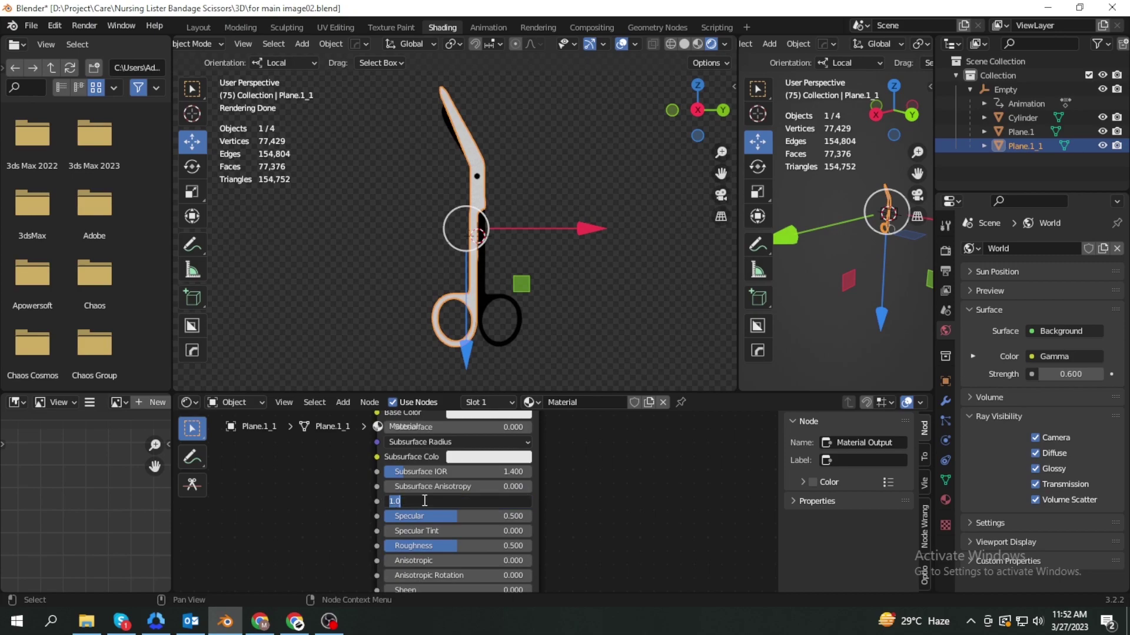
type("1")
key("Return")
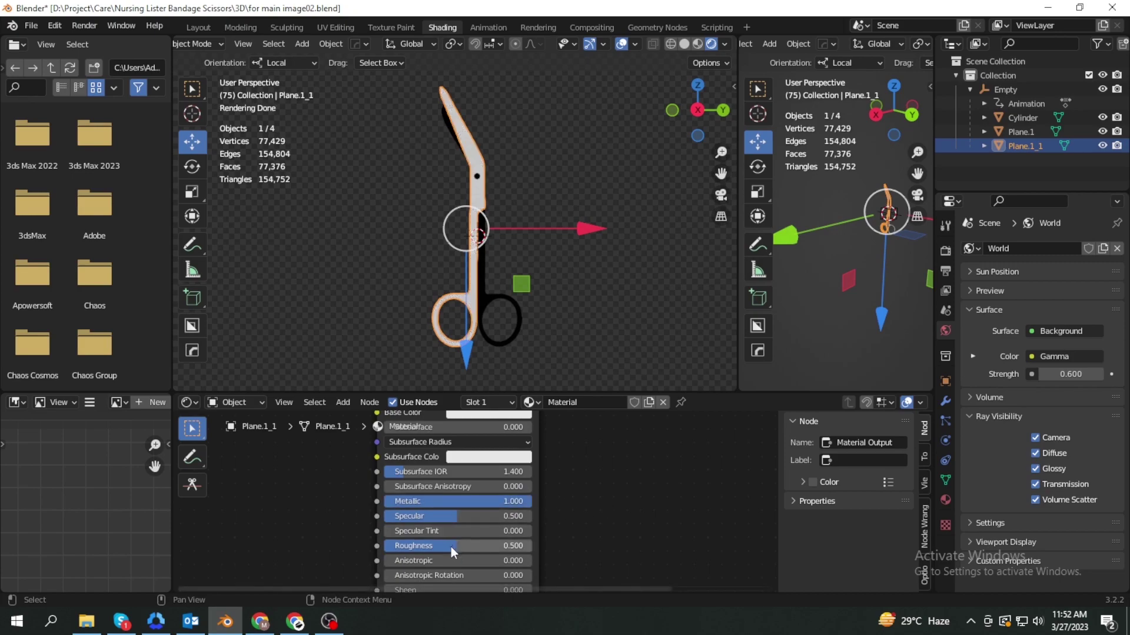
left_click_drag(465, 545, 415, 545)
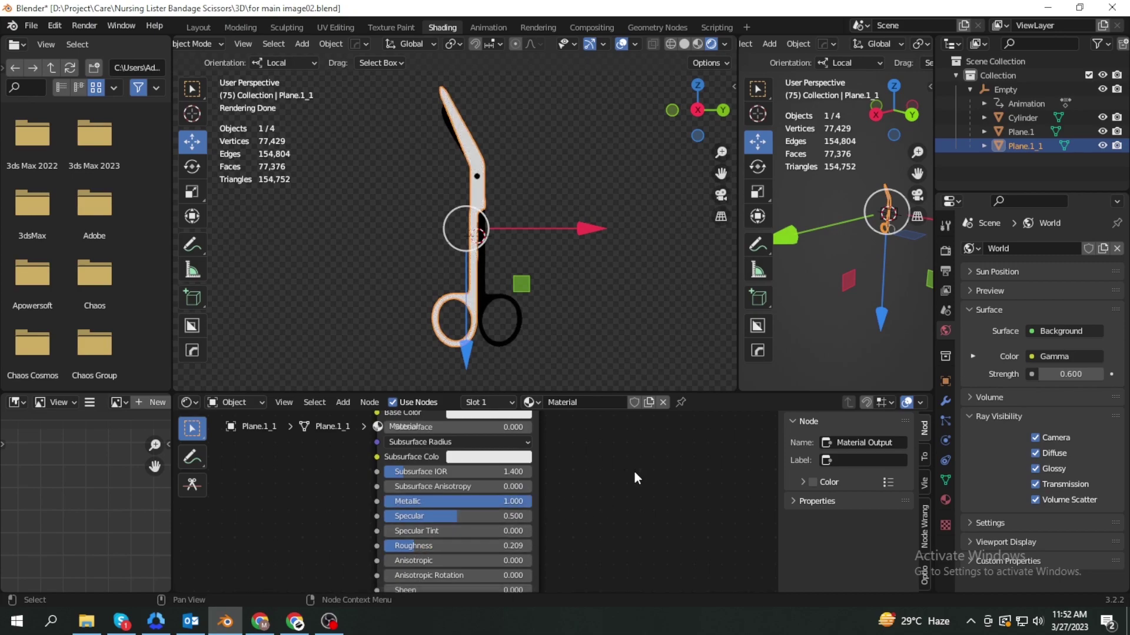
- Rename the material to 'chorom'
left_click(620, 405)
type("cho")
type("rd")
key("BackSpace")
type("om")
key("Return")
- Review the material's emission, alpha and base colour settings and the node tree type
scroll(447, 506, "down", 3, "shift")
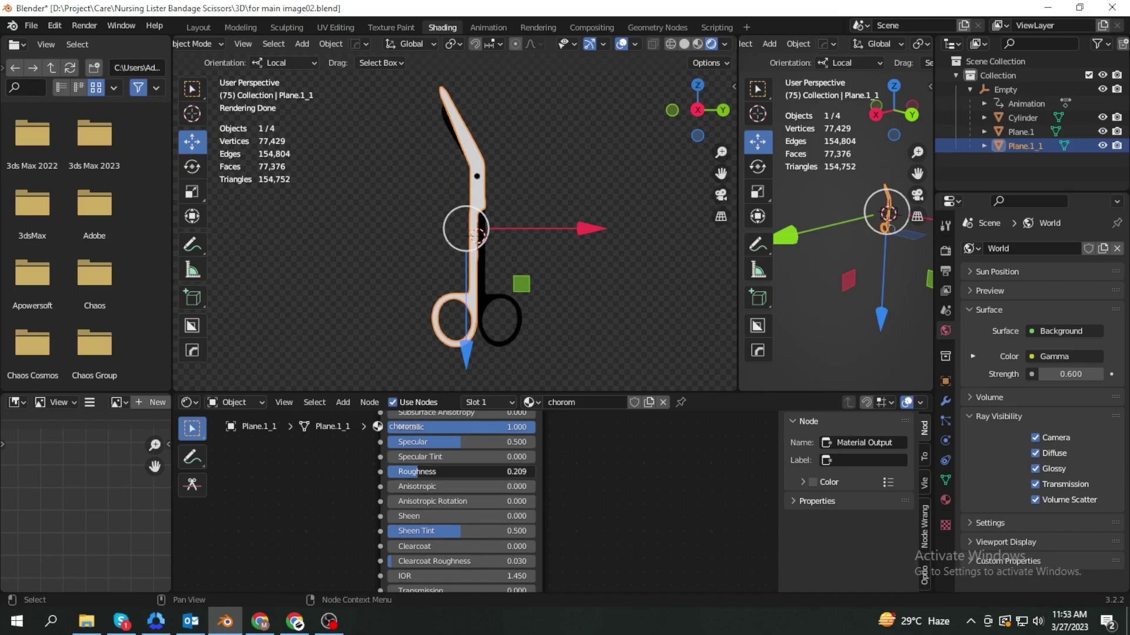
mouse_move(569, 523)
middle_mouse_down()
mouse_move(576, 430)
mouse_move(572, 554)
middle_mouse_up()
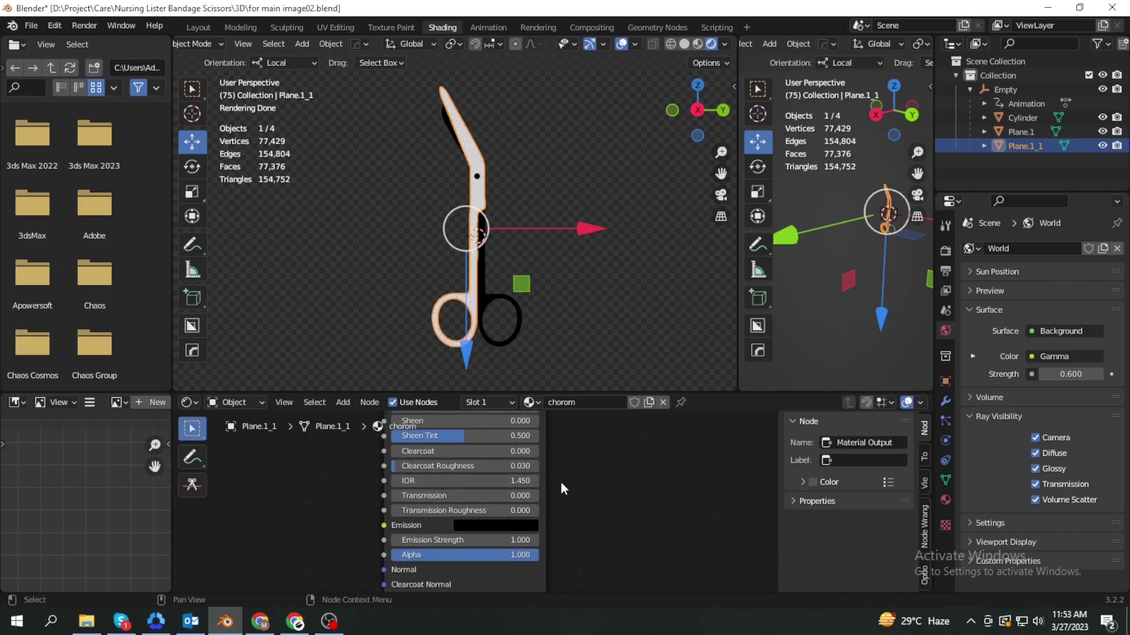
scroll(572, 554, "down", 1)
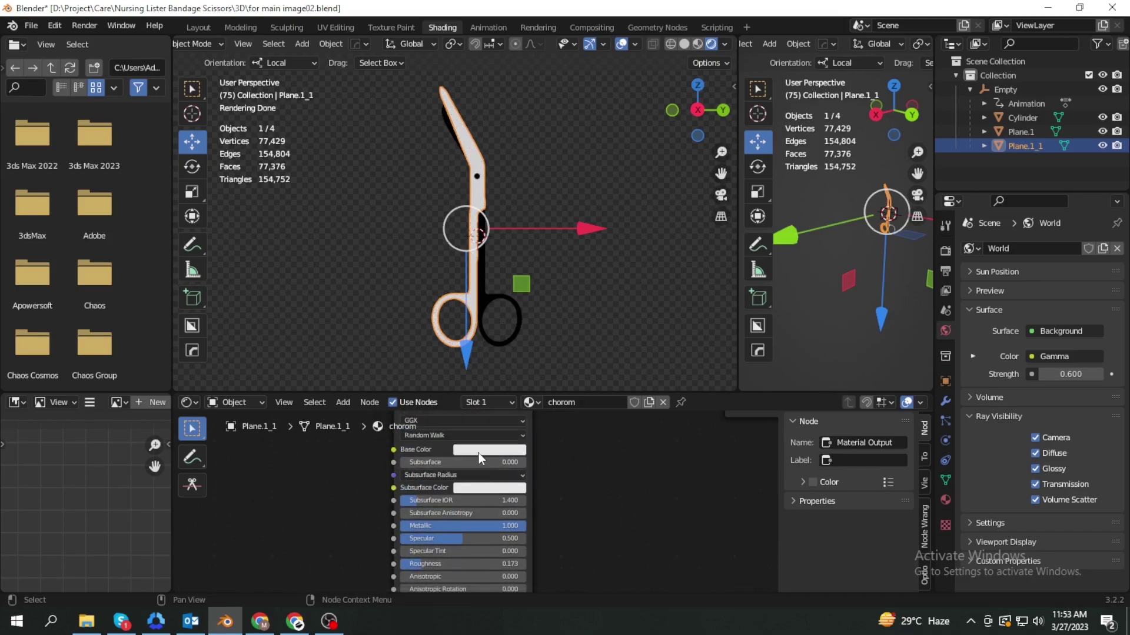
left_click(480, 450)
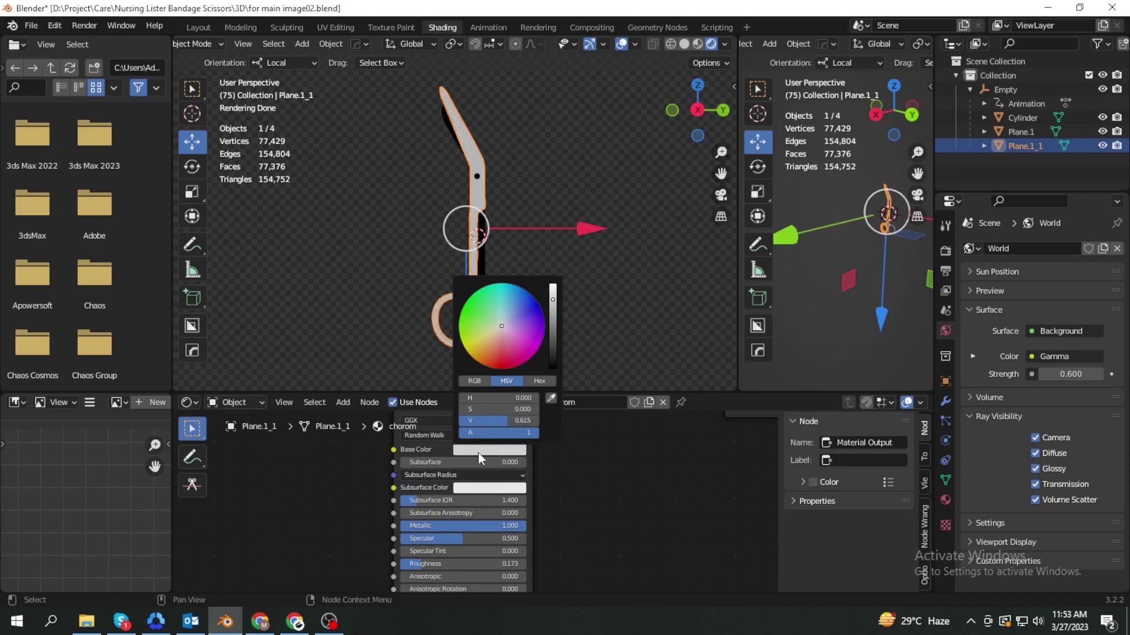
left_click(250, 404)
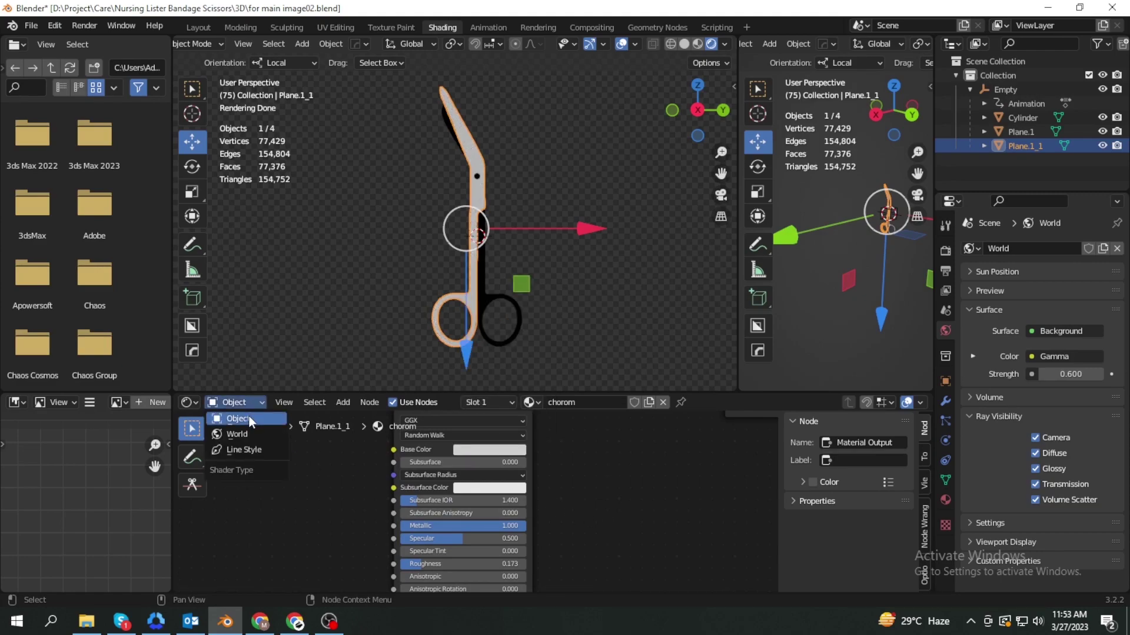
- Select Plane.1, Cylinder and Plane.1_1, with the chrome half active
left_click(506, 341)
scroll(507, 273, "up", 4)
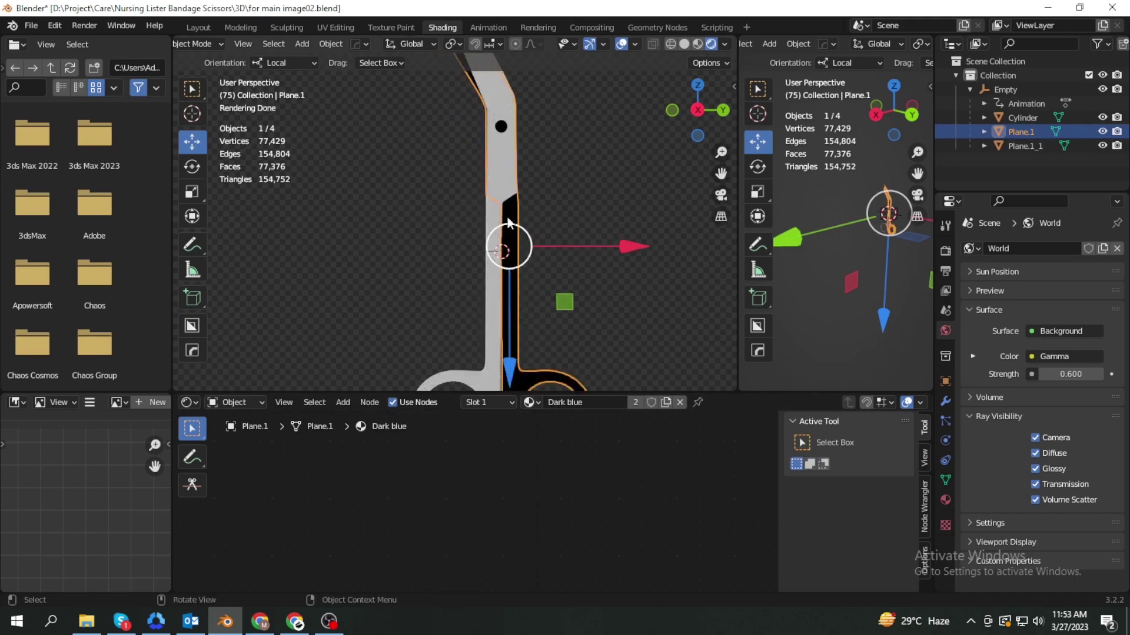
left_click(501, 128, "shift")
scroll(506, 303, "down", 2)
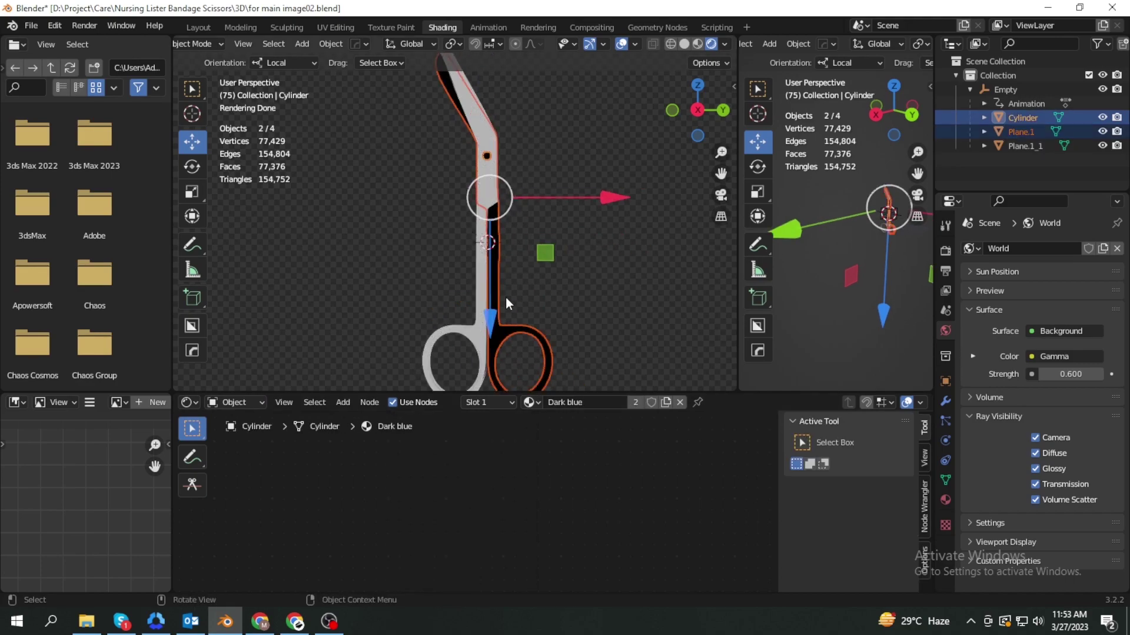
left_click(468, 334, "shift")
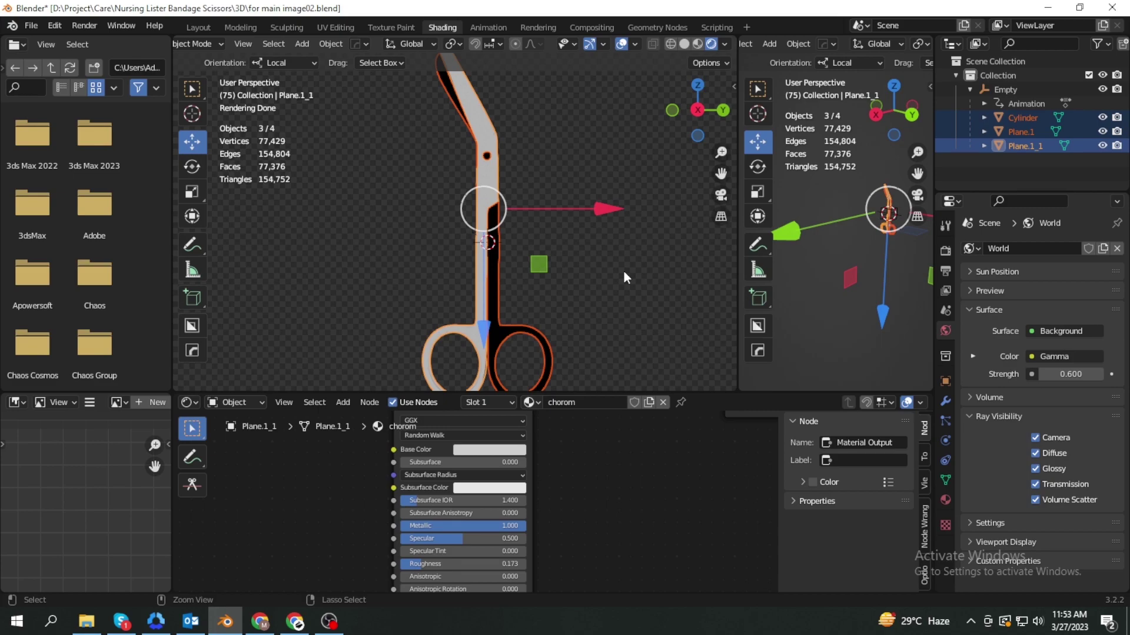
- Link the chorom material to all three scissor parts, check the chrome look, and go to Layout
key("ctrl+l")
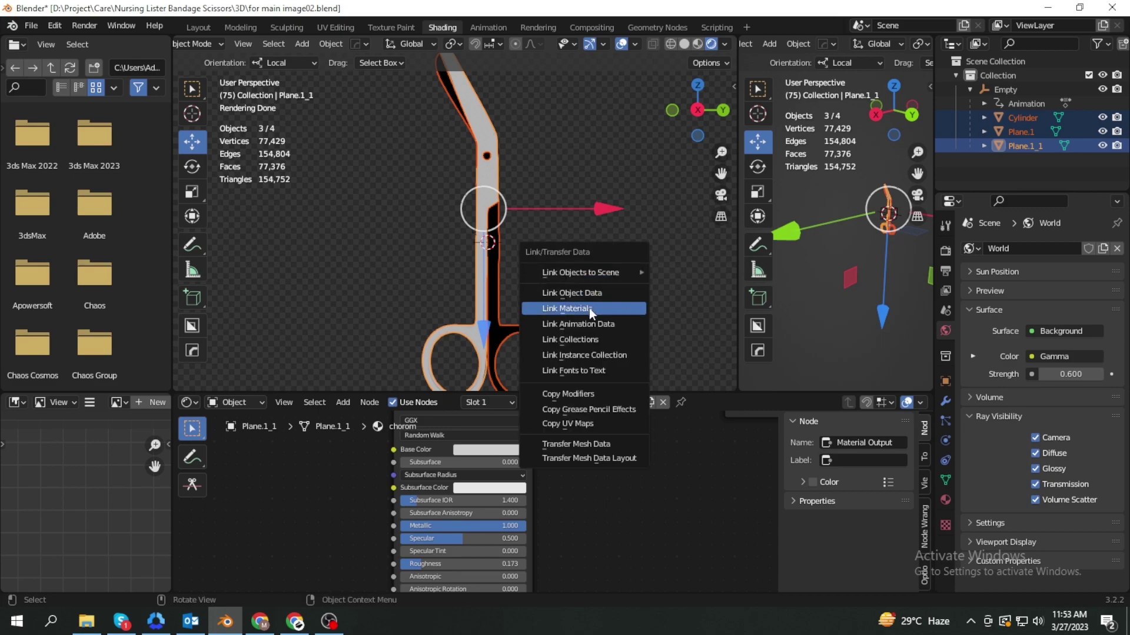
left_click(589, 308)
left_click(593, 291)
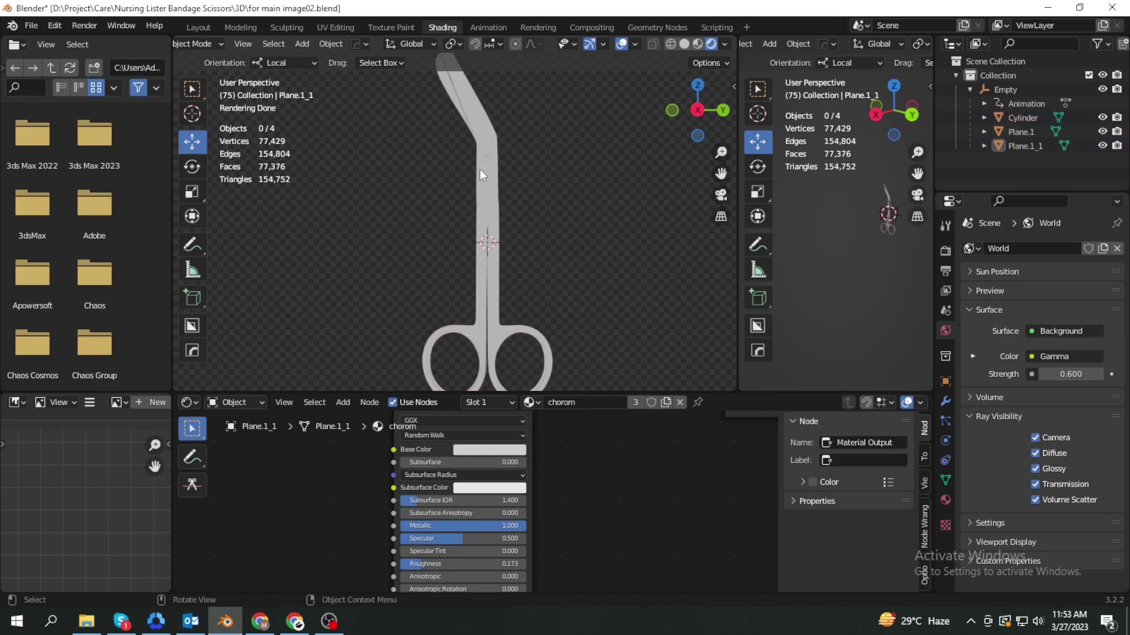
mouse_move(479, 168)
middle_mouse_down()
mouse_move(196, 188)
mouse_move(472, 196)
middle_mouse_up()
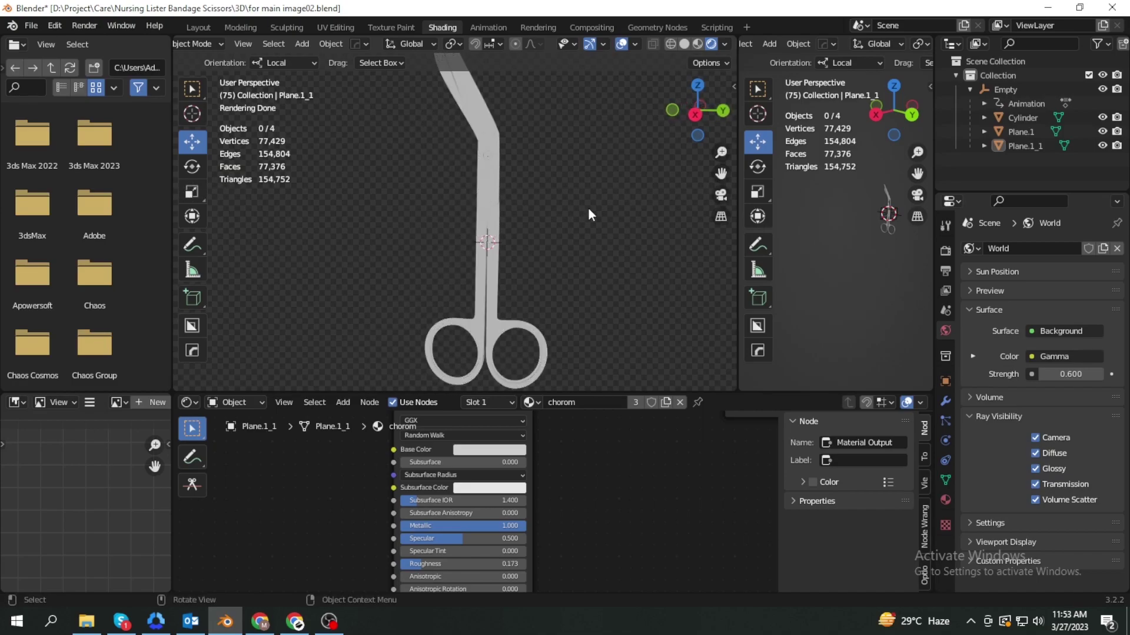
left_click(198, 28)
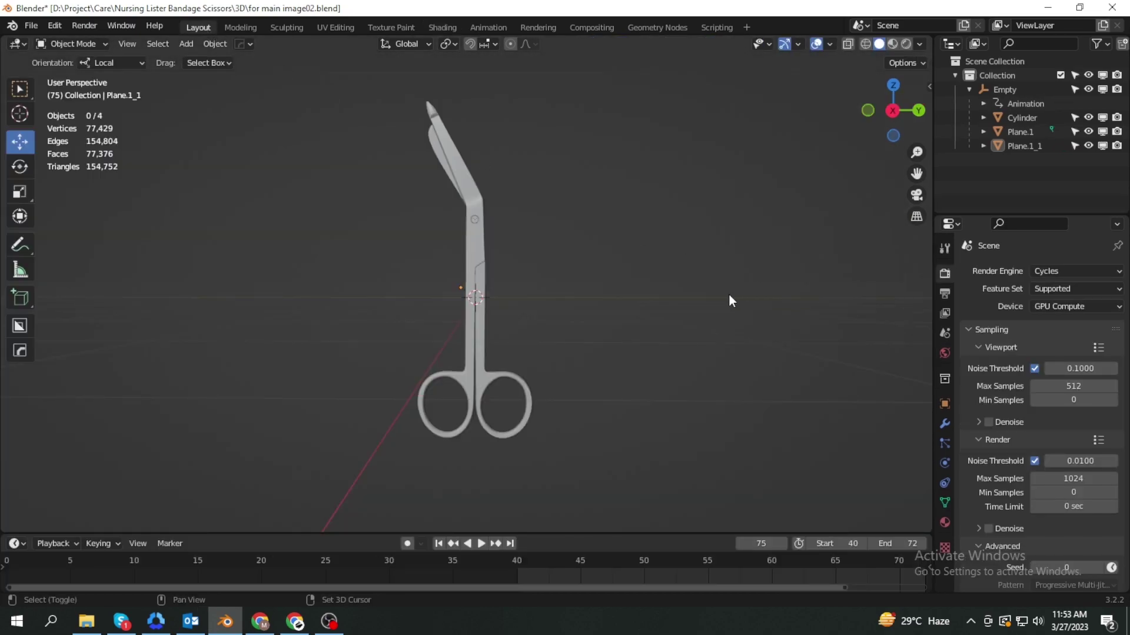
- Add a camera, view through it, and show the Output properties at 2500 × 2500 px
key("shift+a")
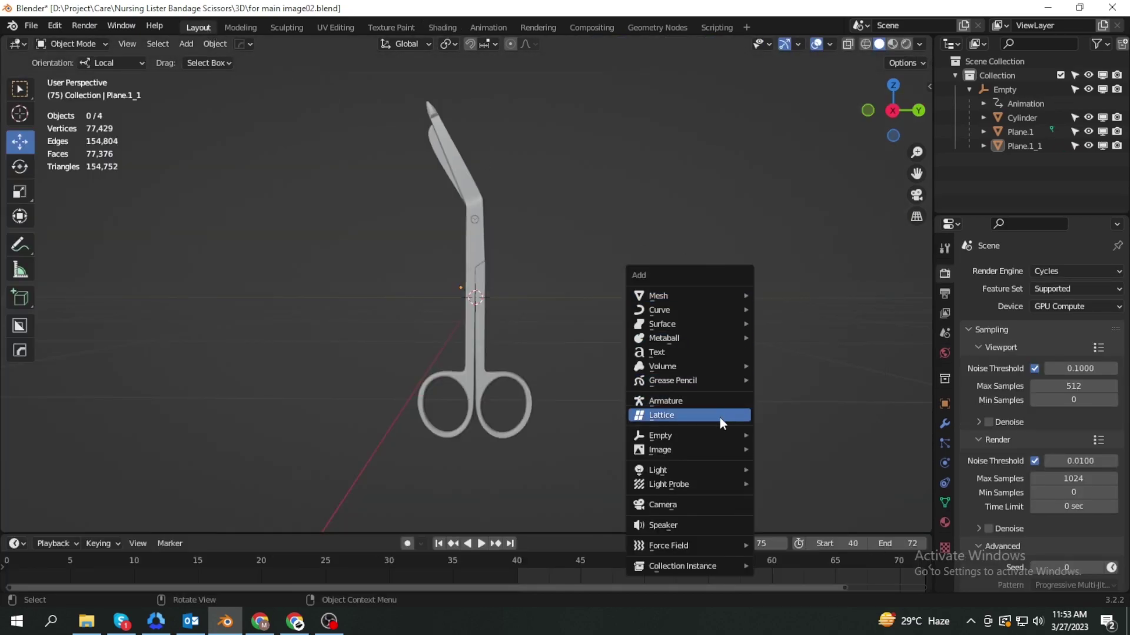
left_click(678, 505)
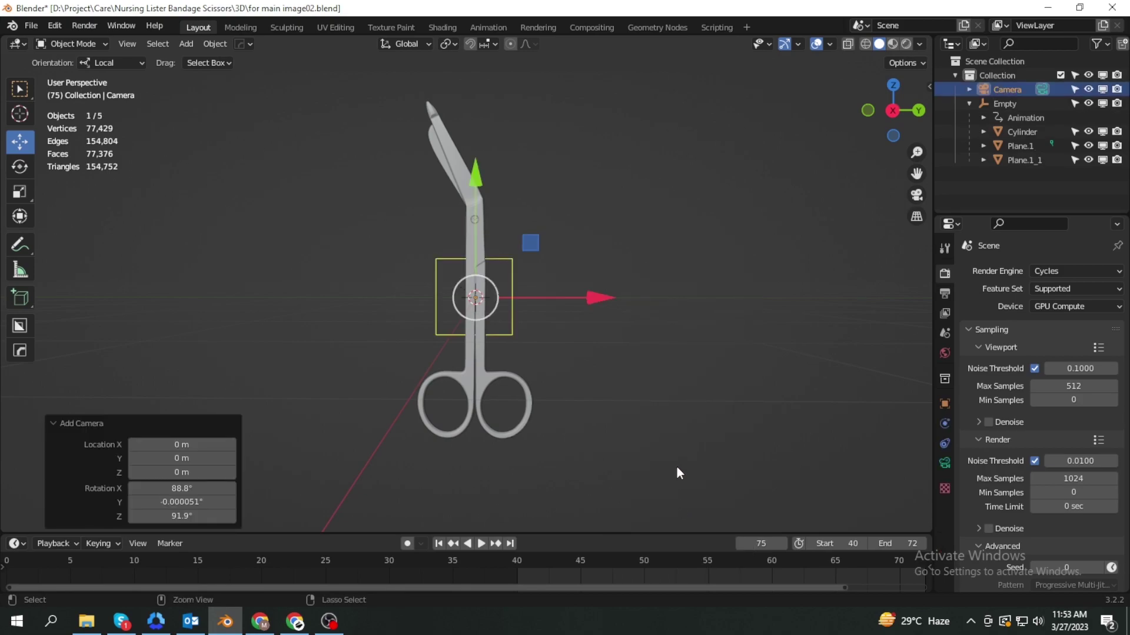
key("ctrl+KP_0")
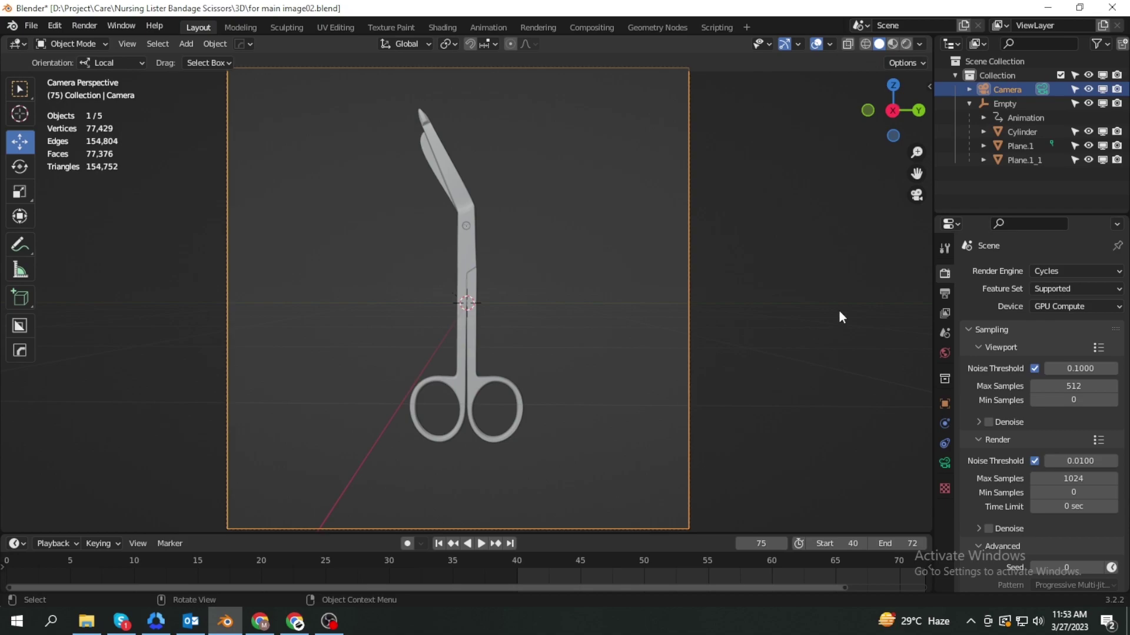
left_click(944, 293)
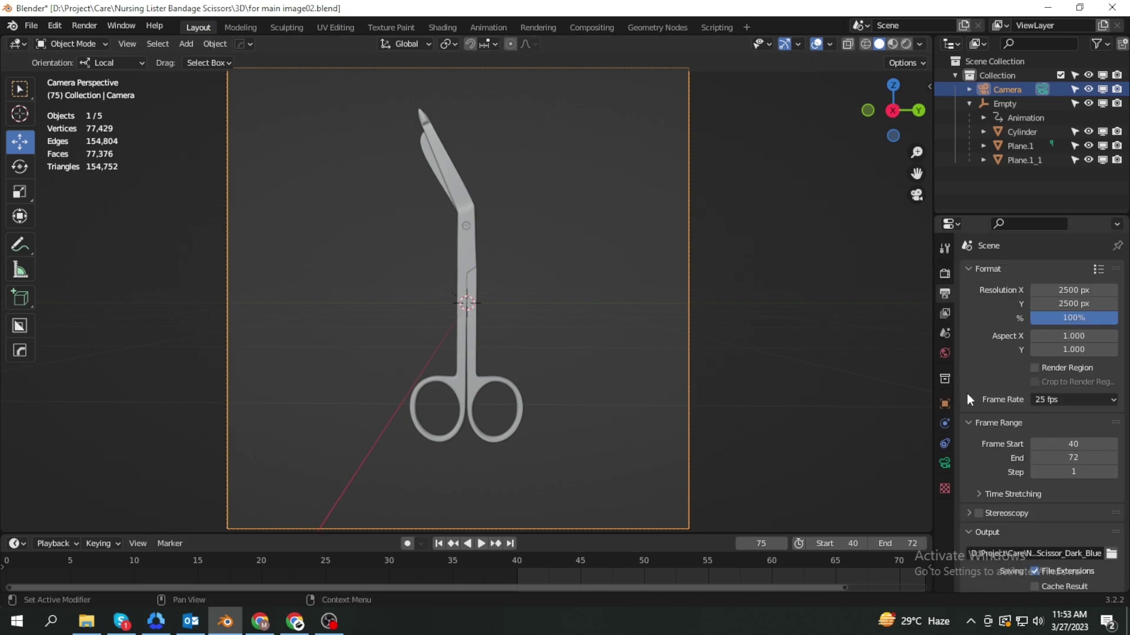
- Show the sidebar and enable Lock Camera to View
key("n")
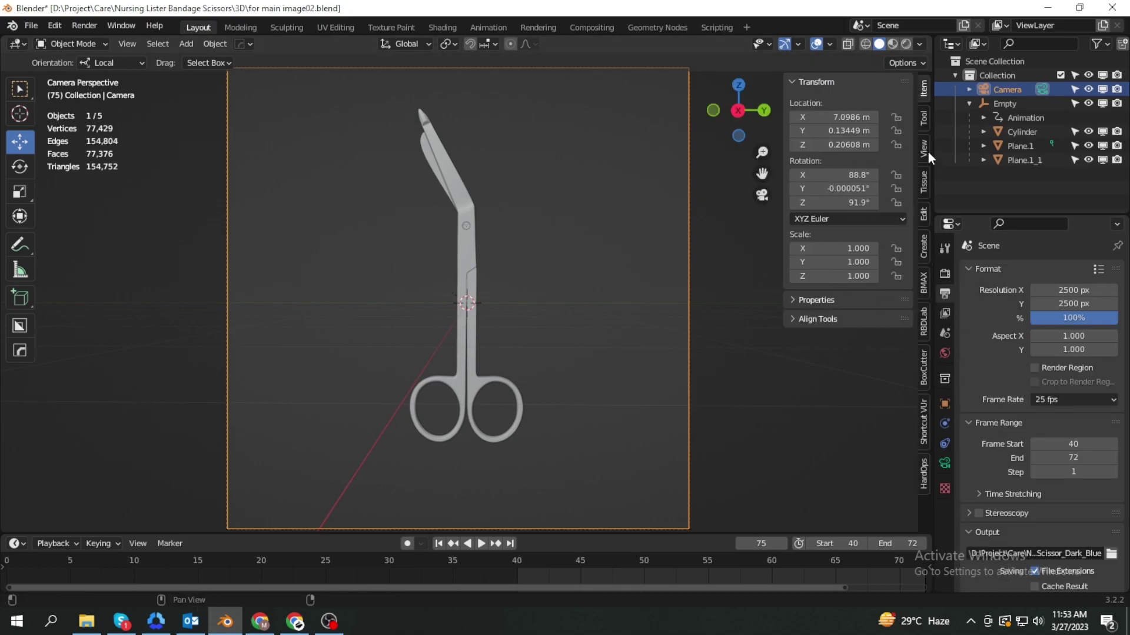
left_click(925, 148)
left_click(845, 259)
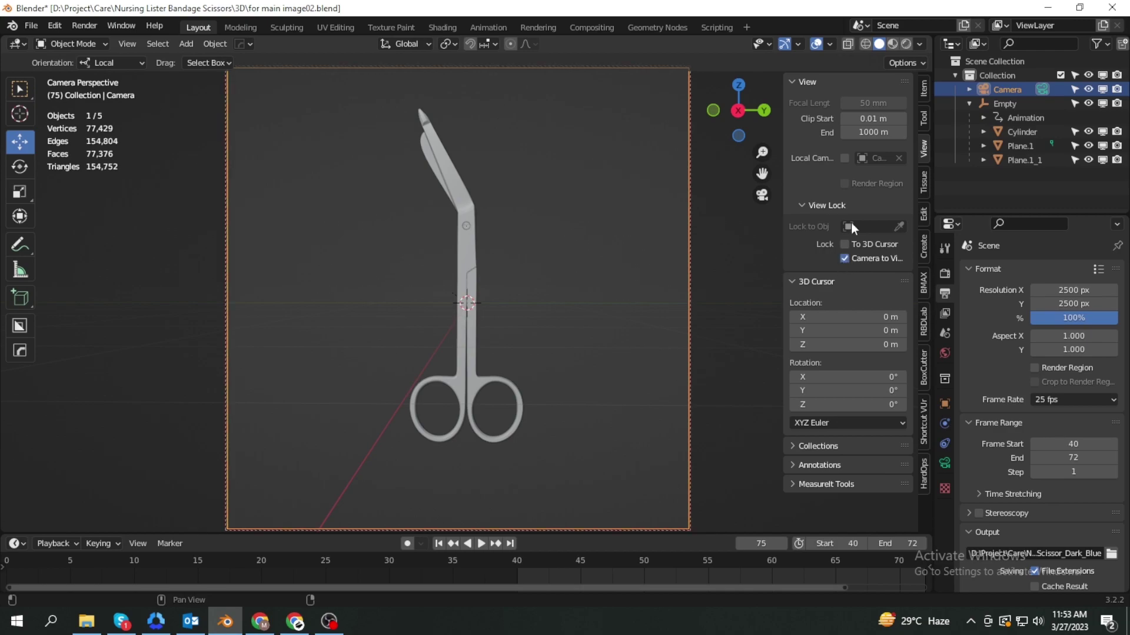
left_click(923, 89)
- Set the camera rotation to X 90°, Y 0°, Z 90°
left_click(859, 170)
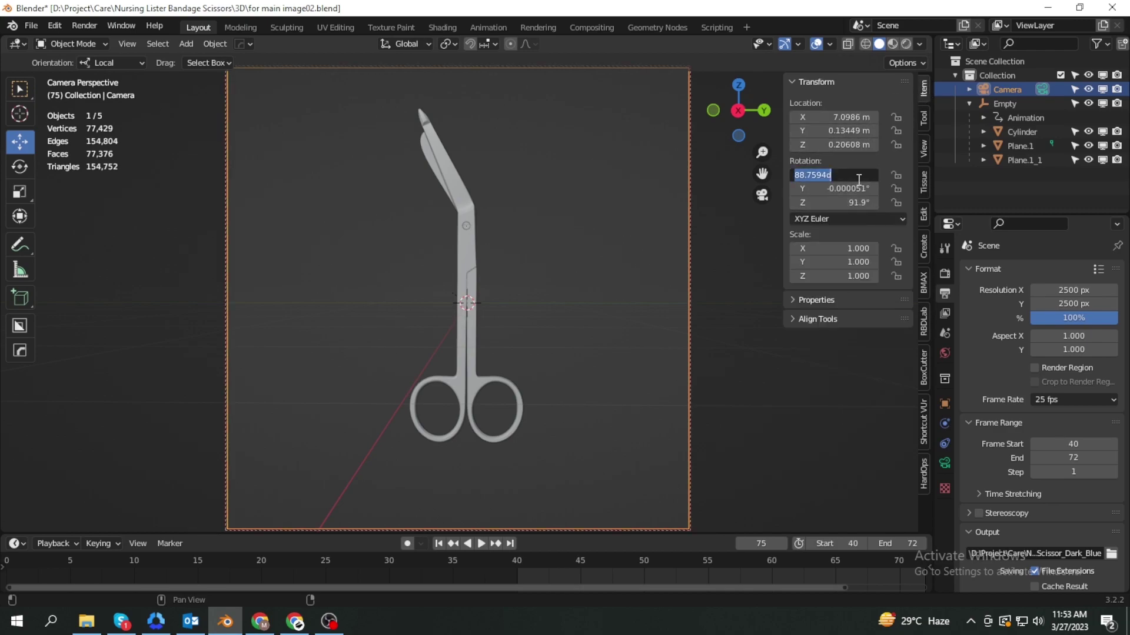
type("90")
key("Return")
left_click(859, 189)
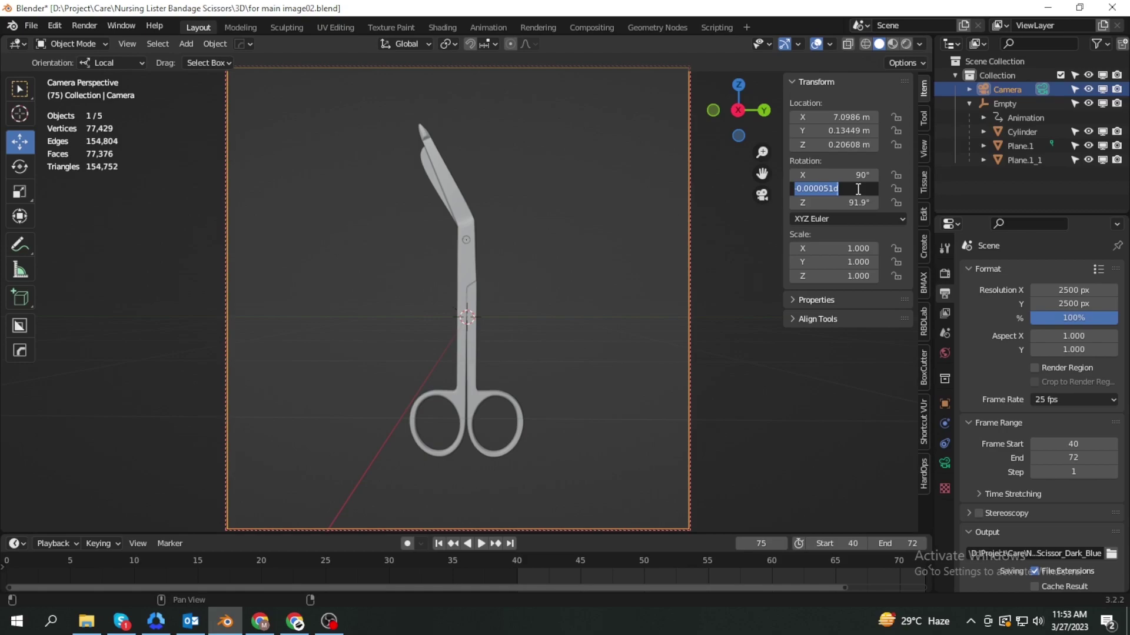
type("0")
key("Return")
left_click(859, 203)
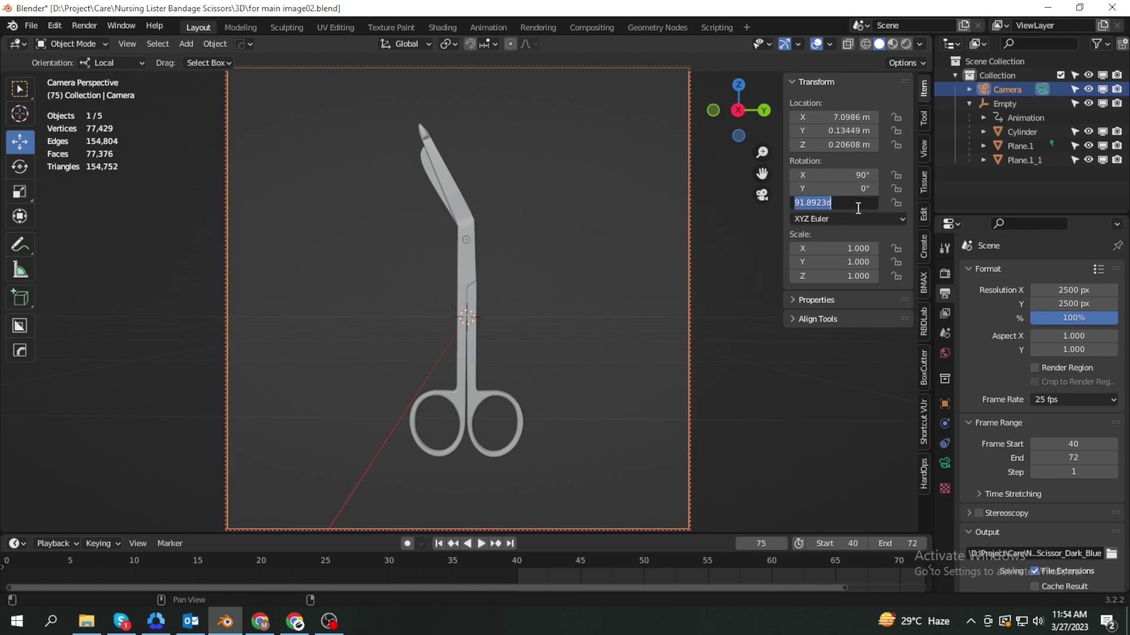
type("90")
key("Return")
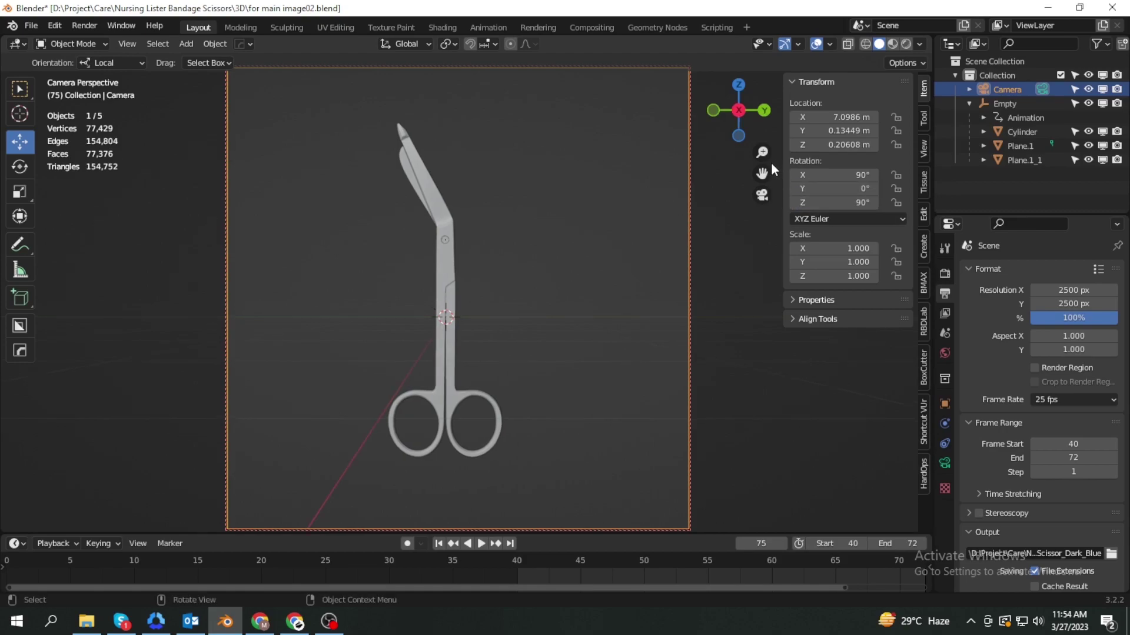
- Reframe the camera to centre the scissors, then disable Lock Camera to View
left_click_drag(762, 174, 754, 174)
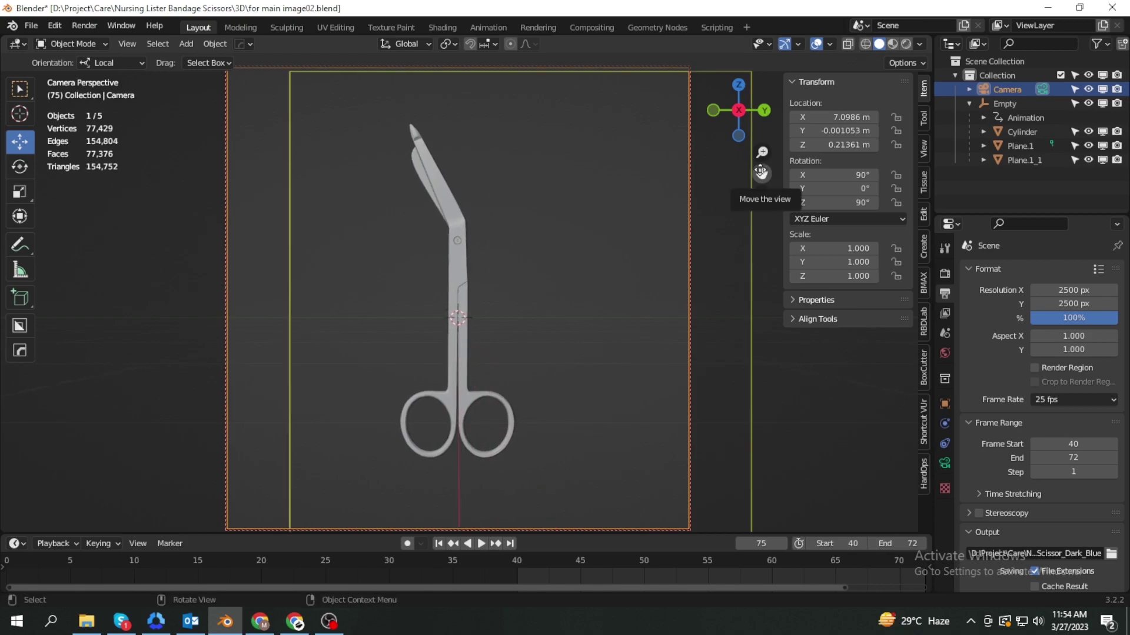
left_click(924, 150)
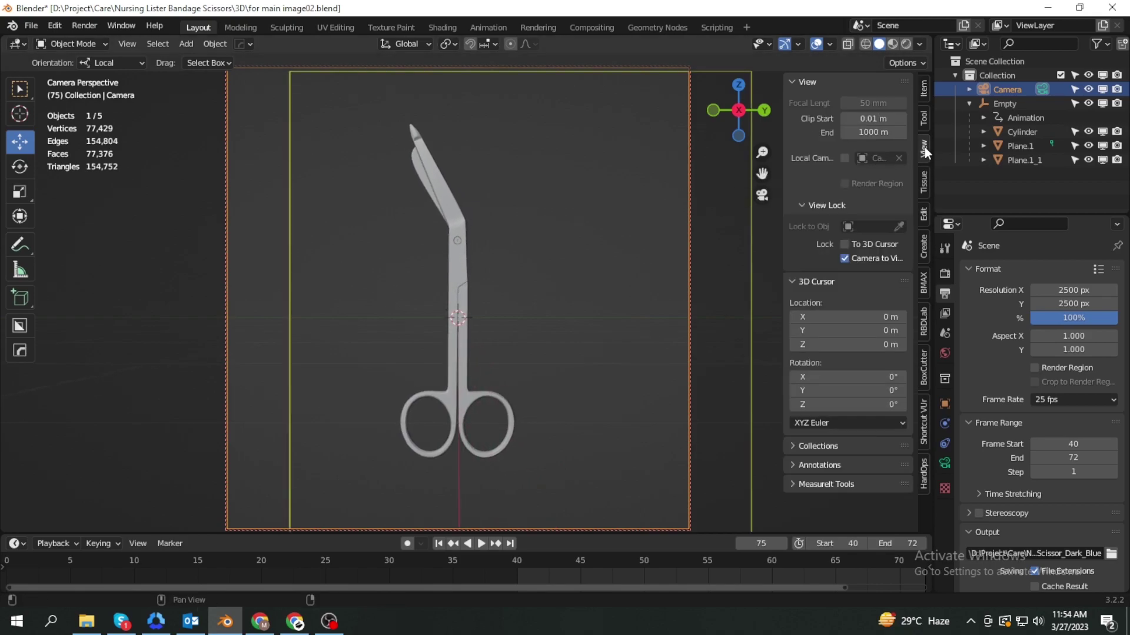
left_click(844, 259)
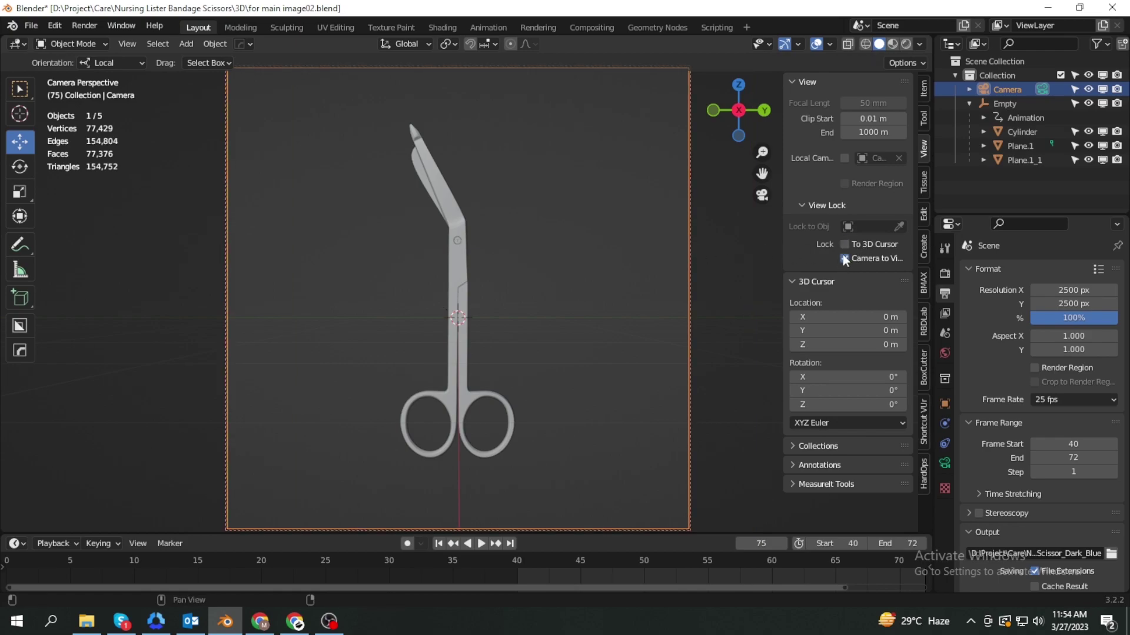
left_click_drag(762, 153, 762, 170)
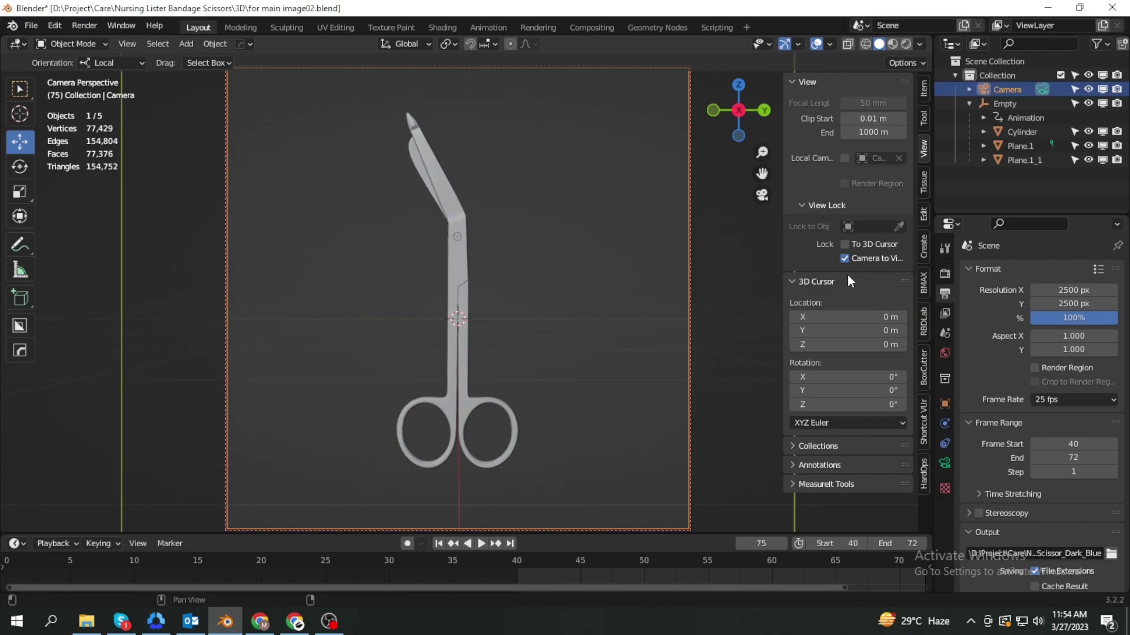
left_click(844, 259)
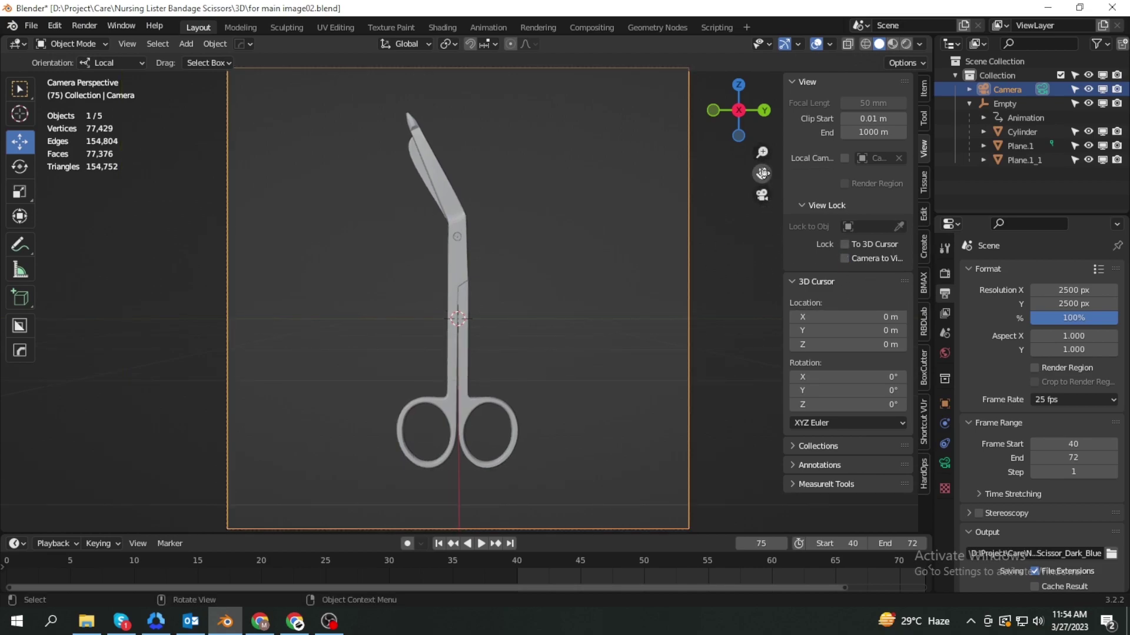
mouse_move(762, 173)
left_mouse_down()
mouse_move(738, 173)
mouse_move(759, 174)
left_mouse_up()
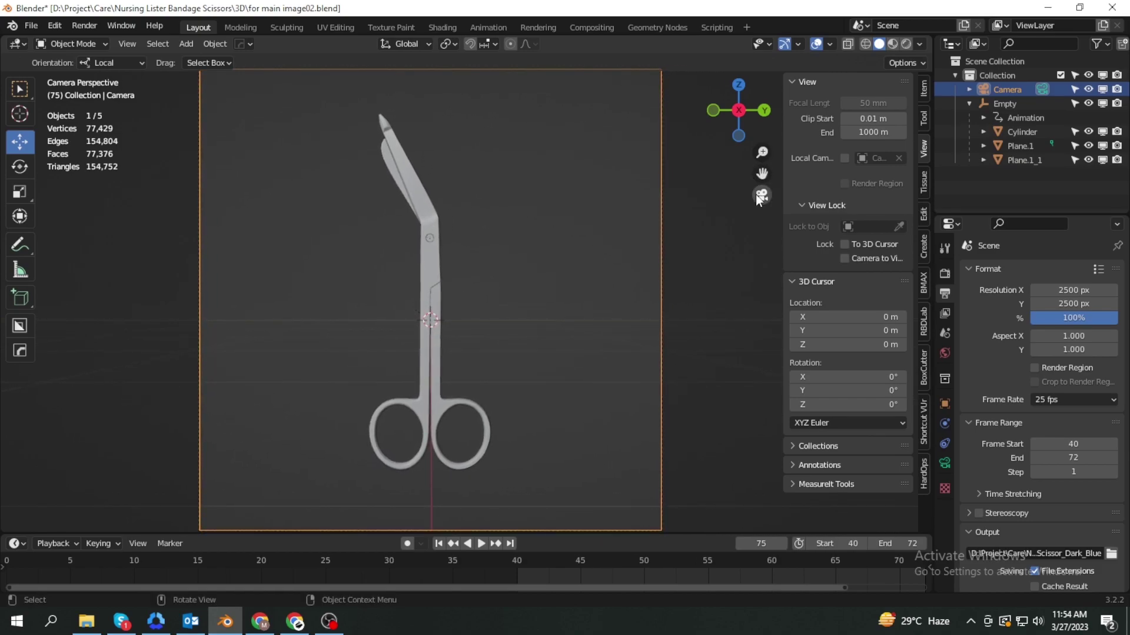
- In Shading, show the rendered camera view and the Render sampling settings (Cycles, GPU, 1024 samples)
key("n")
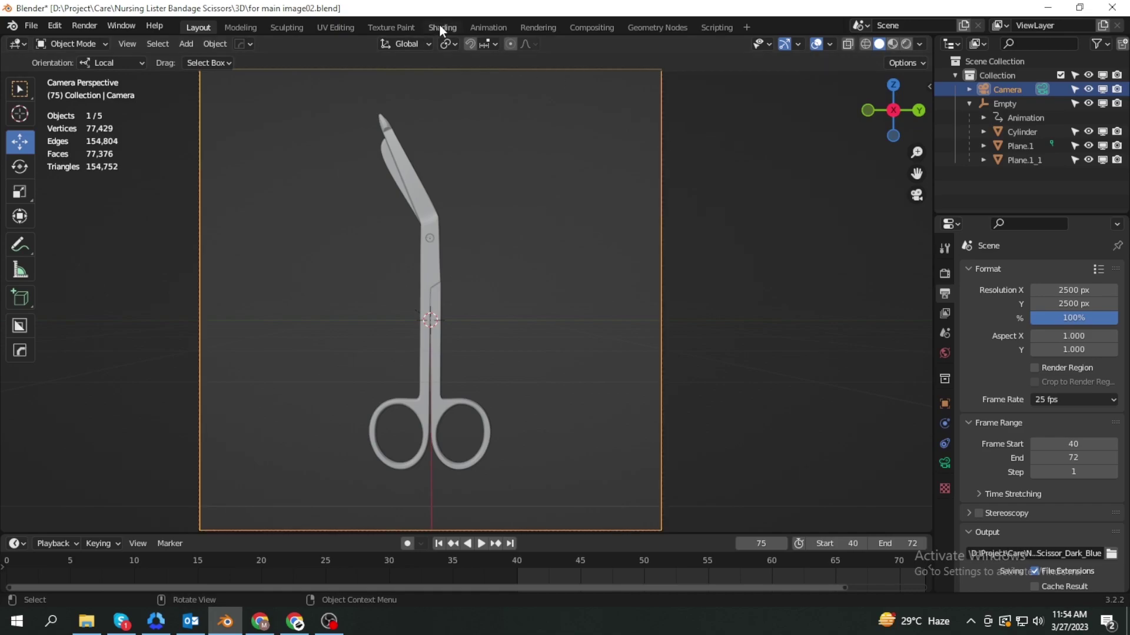
left_click(441, 27)
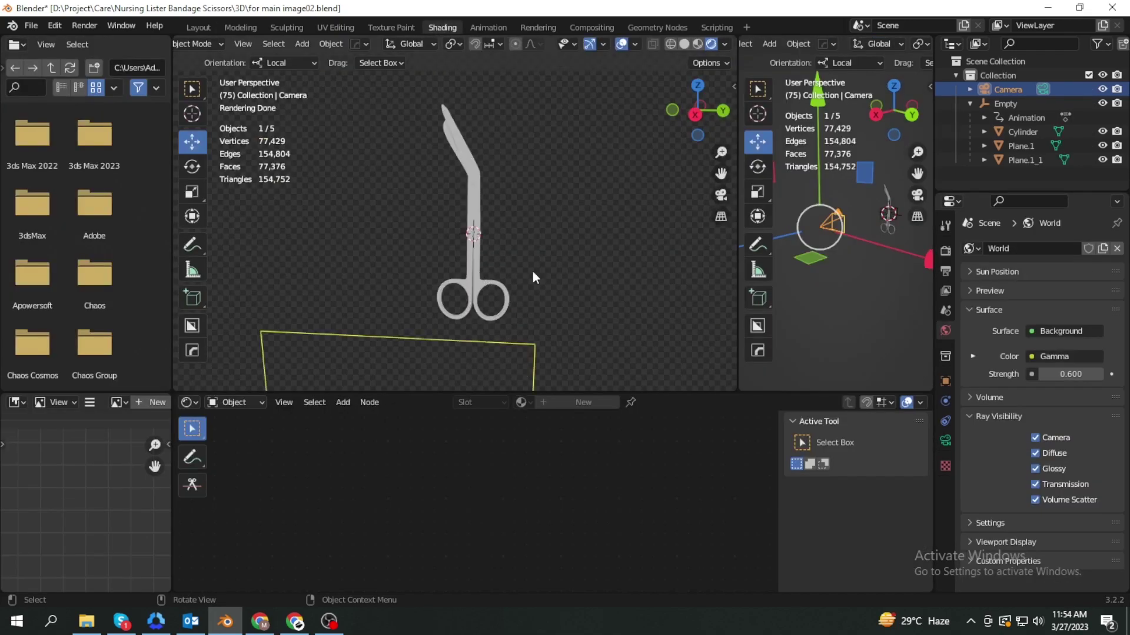
left_click(721, 197)
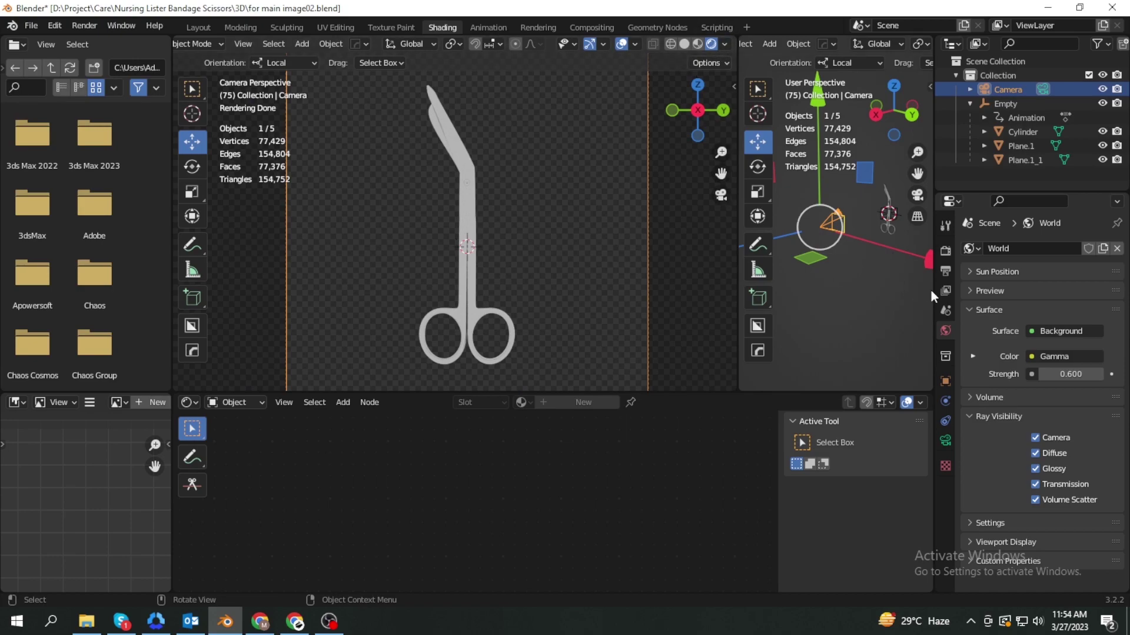
left_click(945, 271)
left_click(945, 251)
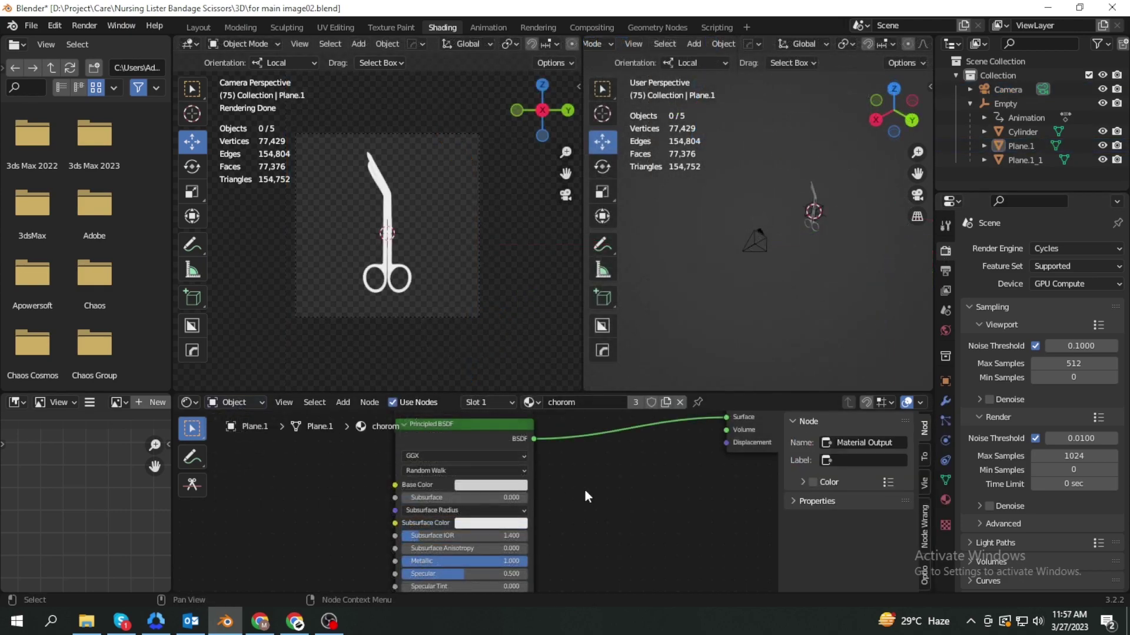
middle_click_drag(582, 497, 544, 509)
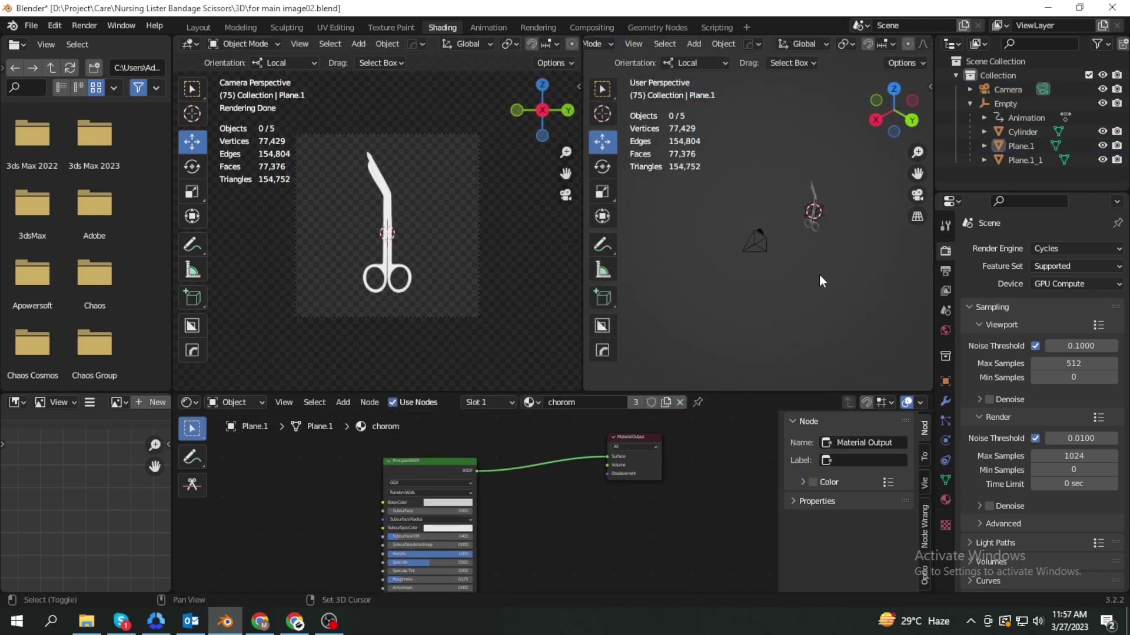
key("shift+a")
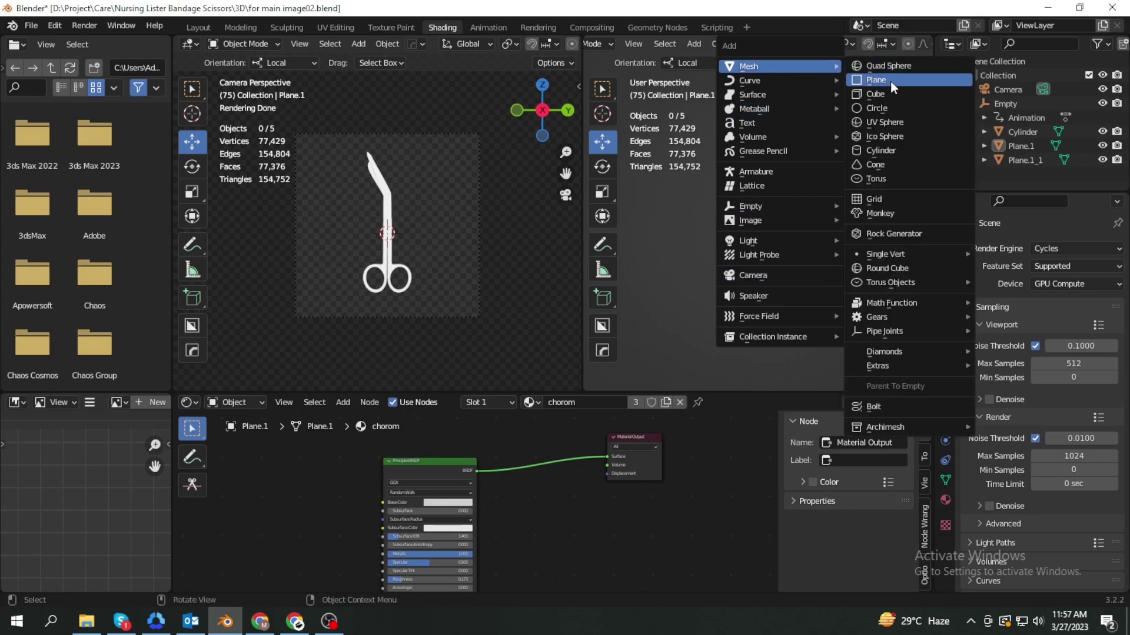
- Add a plane, stand it upright at 90°, place it beside the scissors and scale it to about 2.86
left_click(891, 81)
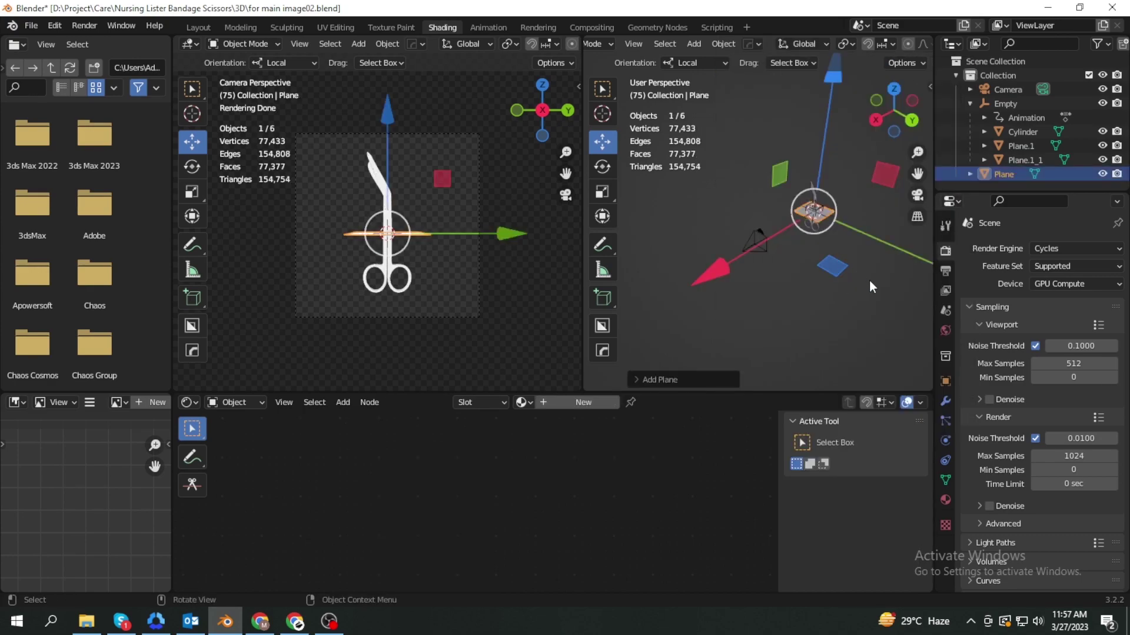
mouse_move(784, 297)
middle_mouse_down()
mouse_move(839, 281)
mouse_move(810, 303)
middle_mouse_up()
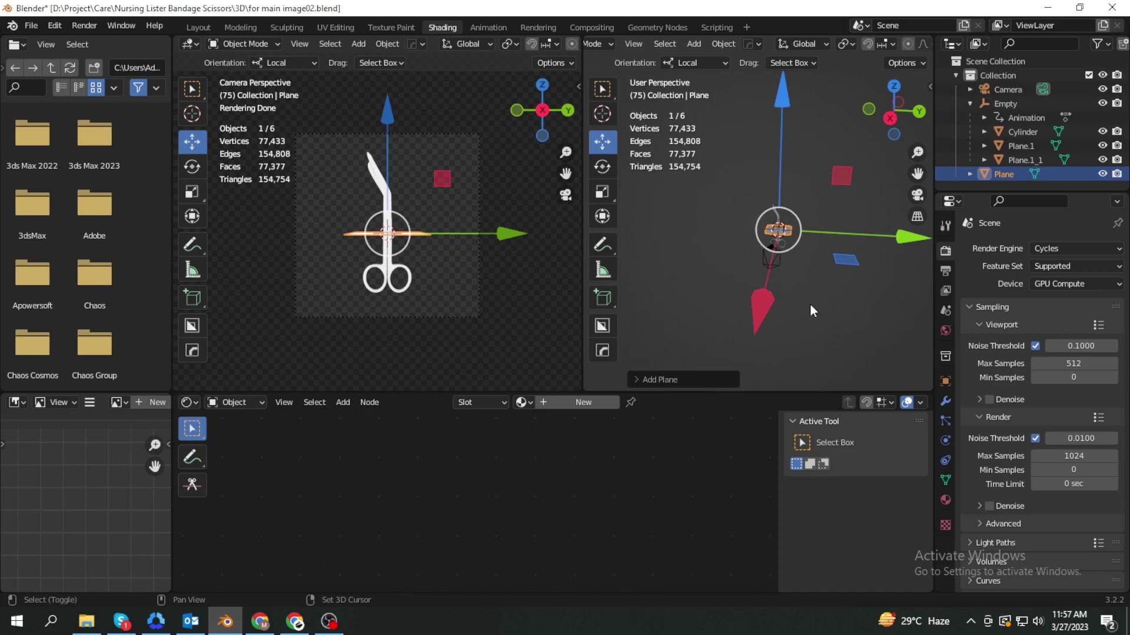
left_click(603, 167)
mouse_move(861, 135)
left_mouse_down()
mouse_move(710, 140)
mouse_move(701, 182)
left_mouse_up()
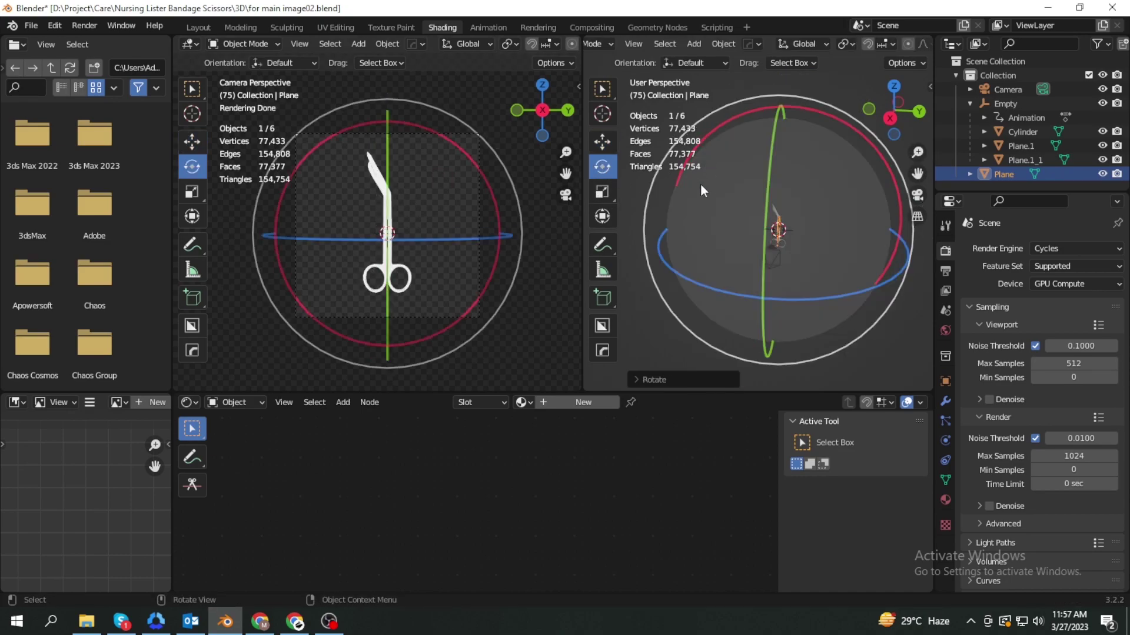
key("shift+space")
key("g")
left_click_drag(714, 225, 671, 224)
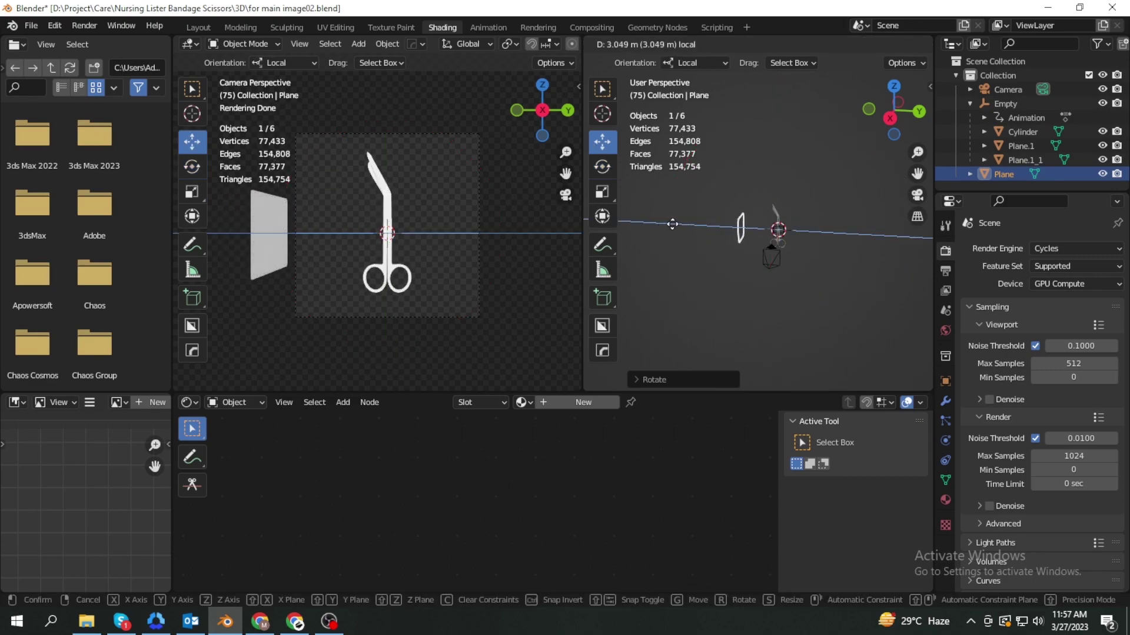
key("s")
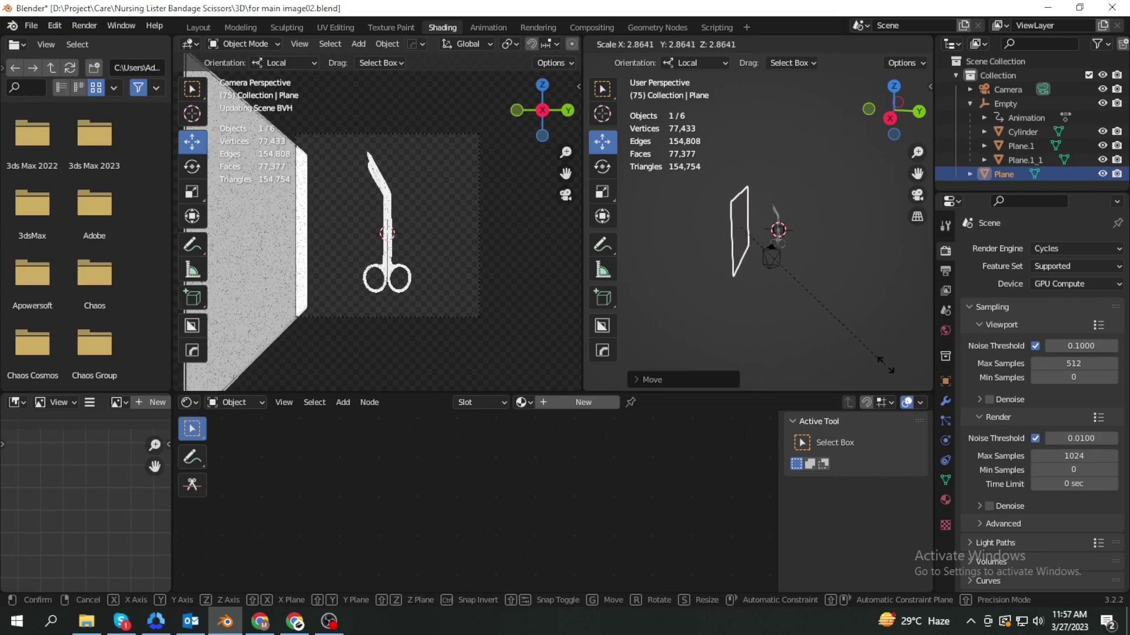
key("Return")
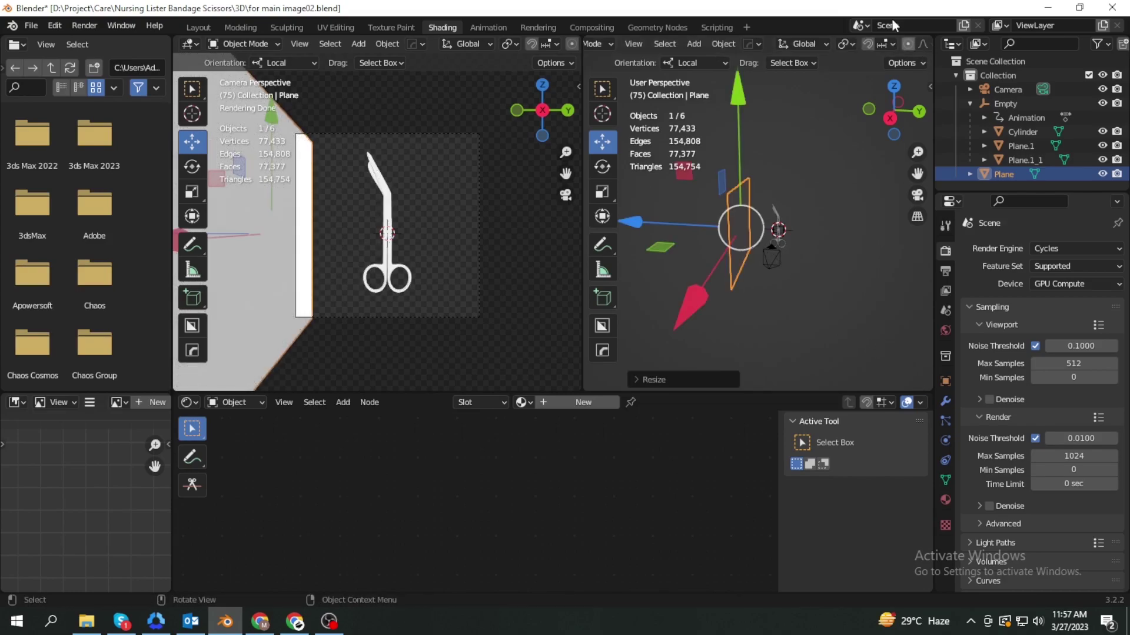
- Nudge the plane slightly left and give it a new material
mouse_move(879, 235)
middle_mouse_down()
mouse_move(731, 267)
mouse_move(807, 269)
middle_mouse_up()
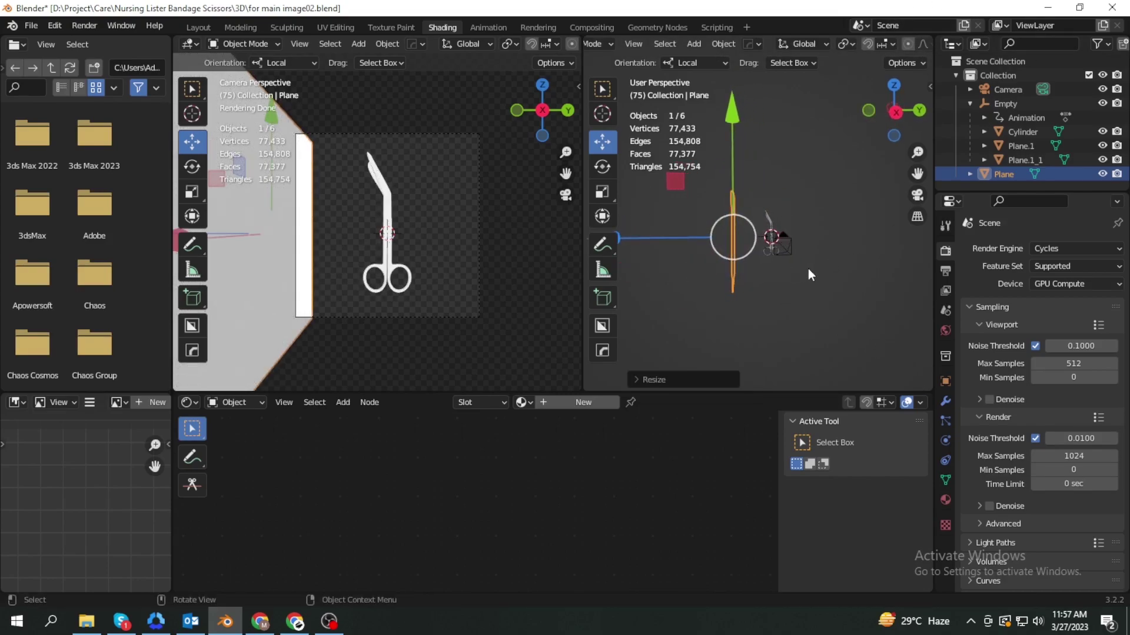
key("g")
left_click(653, 241)
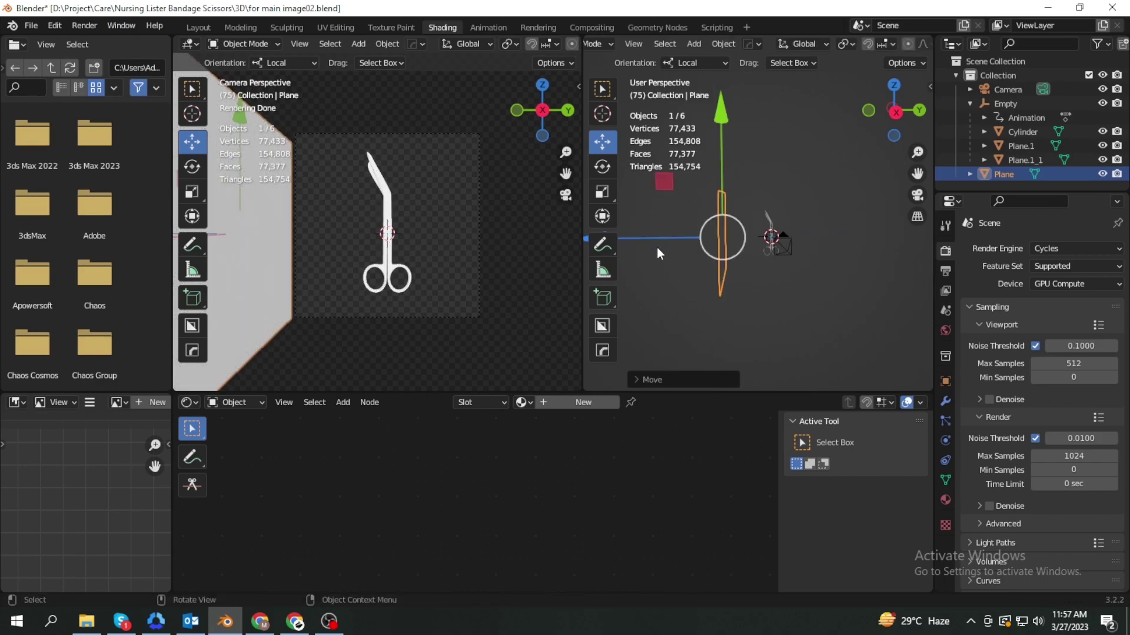
left_click(572, 404)
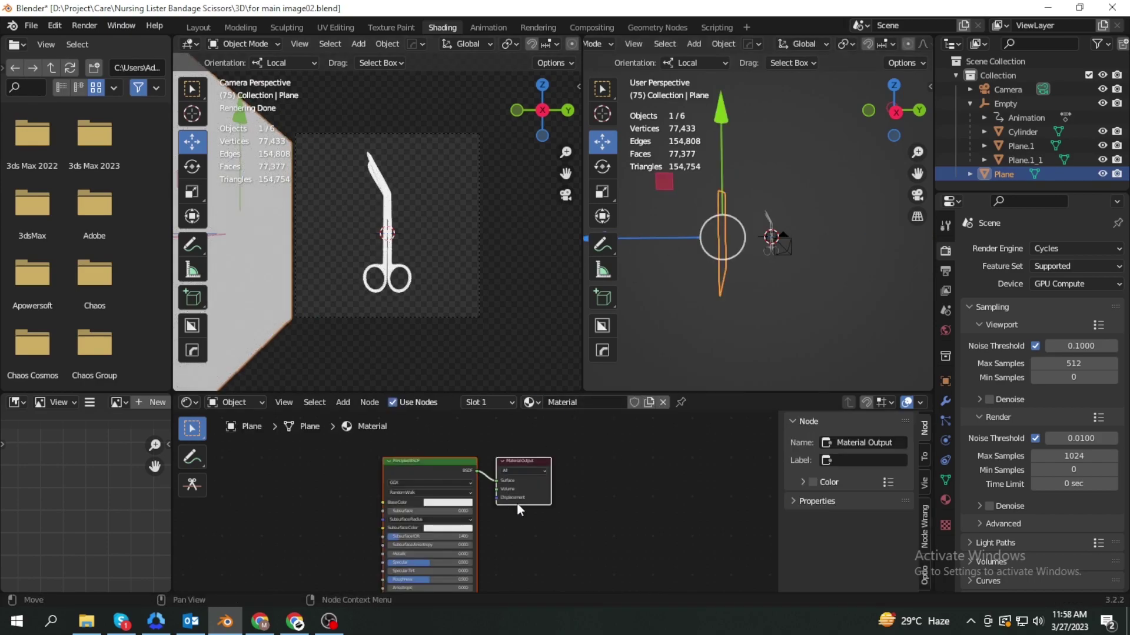
- Replace the Principled BSDF with an Emission shader wired into the Material Output Surface
middle_click_drag(517, 506, 595, 505)
left_click(522, 461)
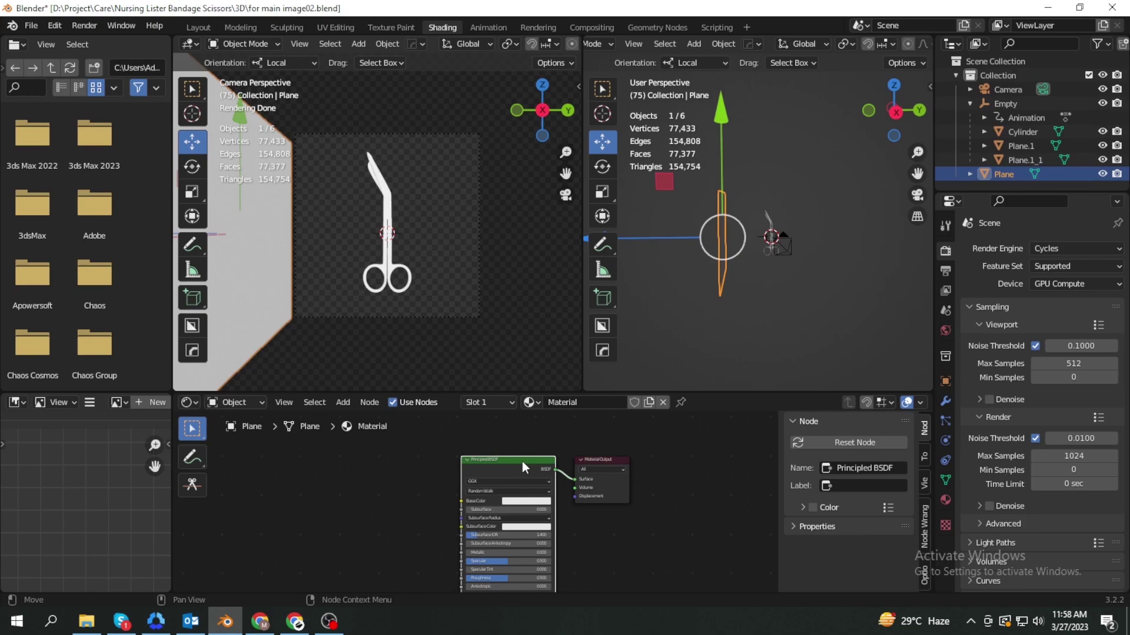
key("x")
key("shift+a")
left_click(452, 431)
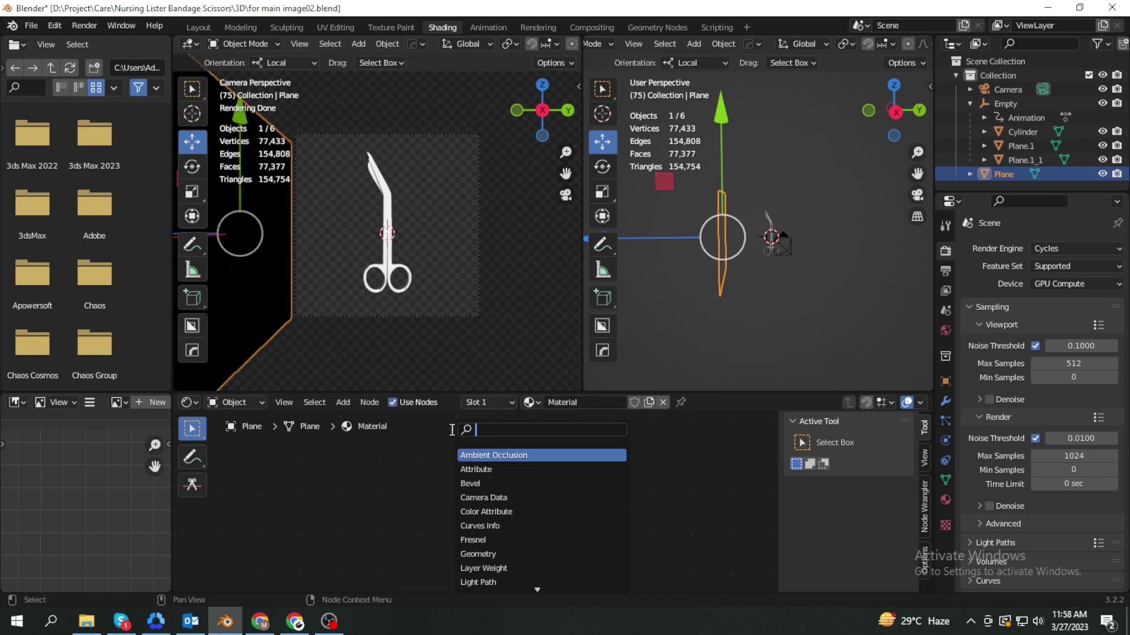
type("emission")
key("Return")
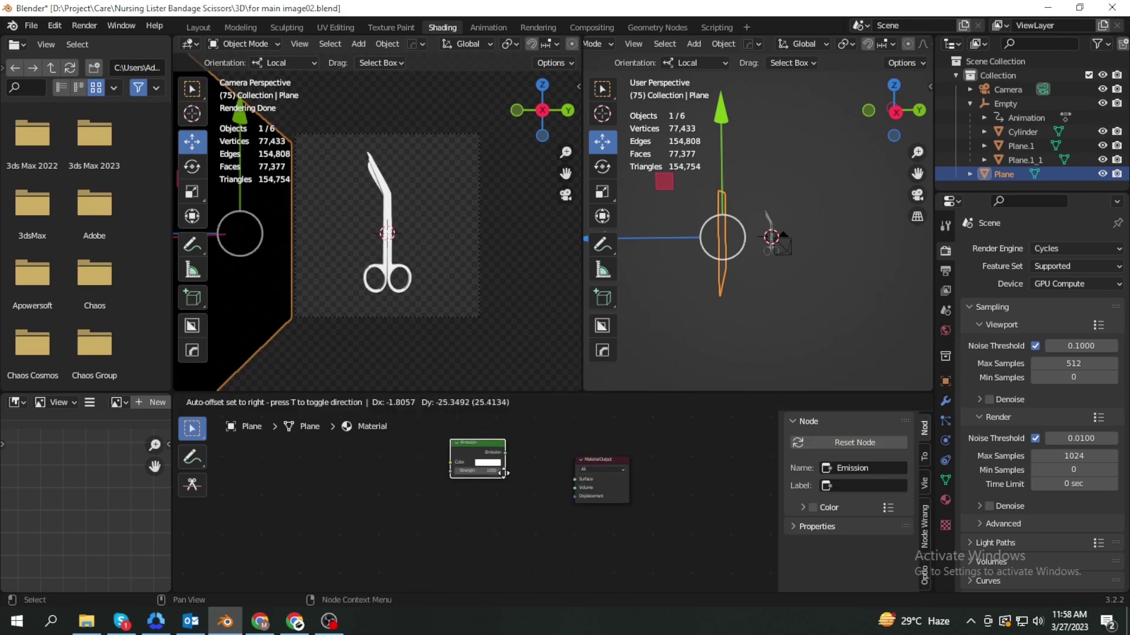
left_click(538, 494)
scroll(545, 497, "up", 2)
scroll(530, 486, "up", 2)
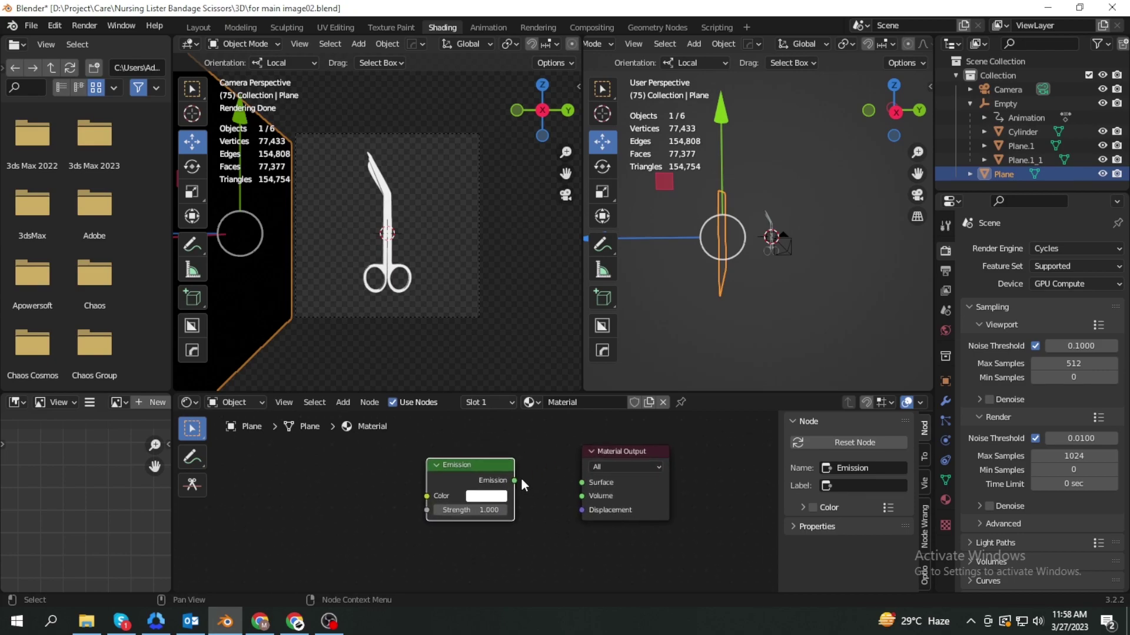
left_click_drag(518, 480, 583, 482)
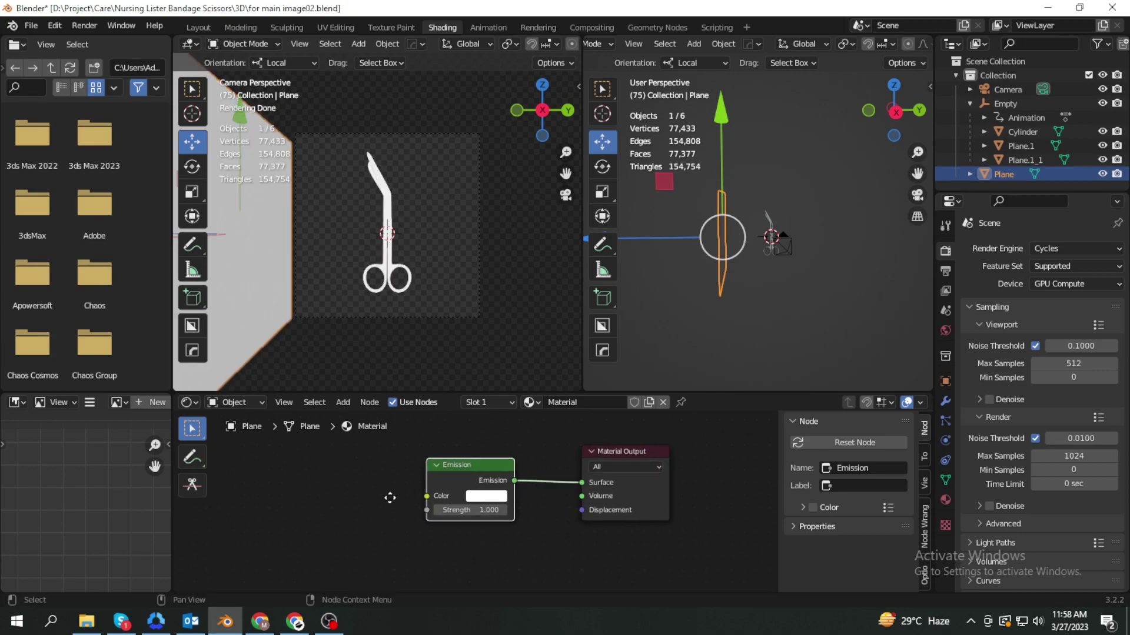
- Add an Image Texture node feeding its Color into the Emission Color
middle_click_drag(390, 498, 473, 495)
key("shift+a")
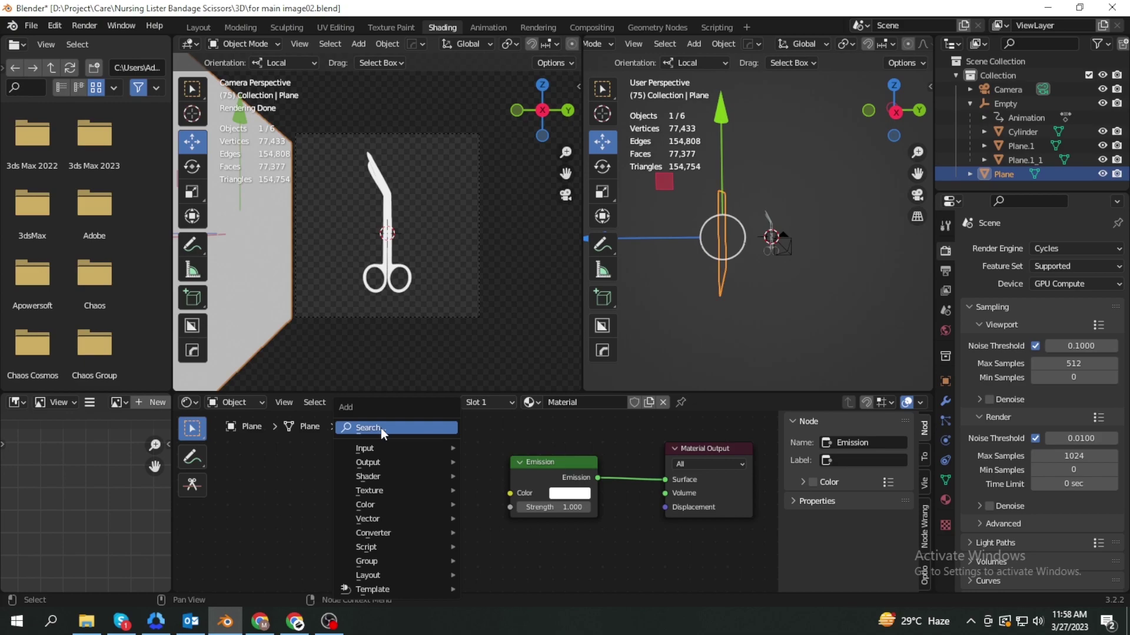
left_click(380, 428)
type("image")
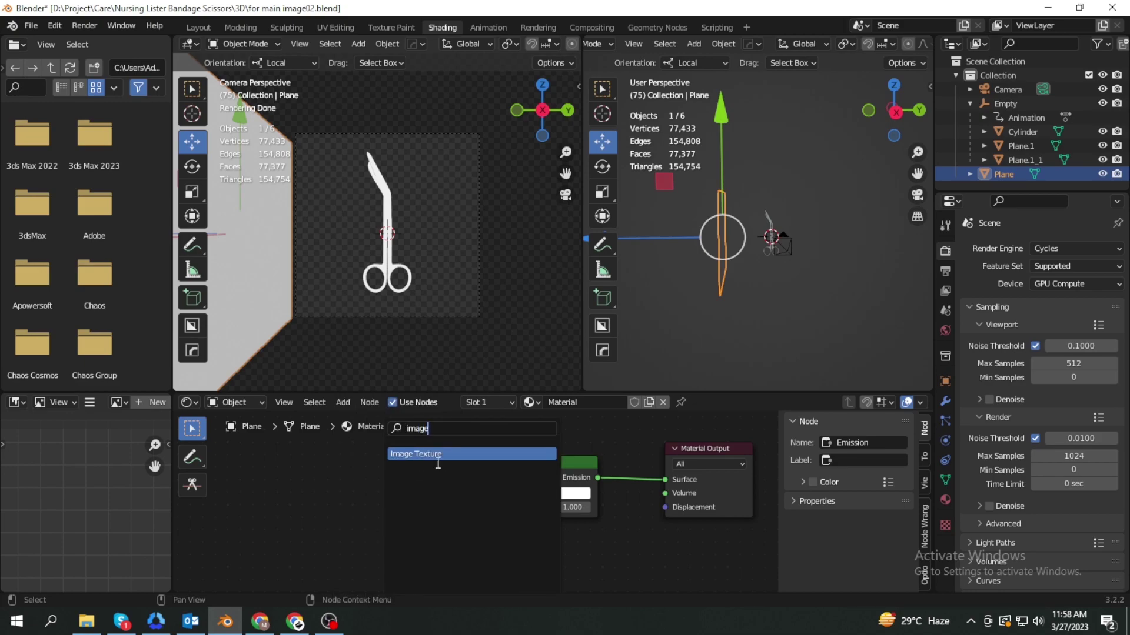
left_click(438, 464)
left_click(473, 495)
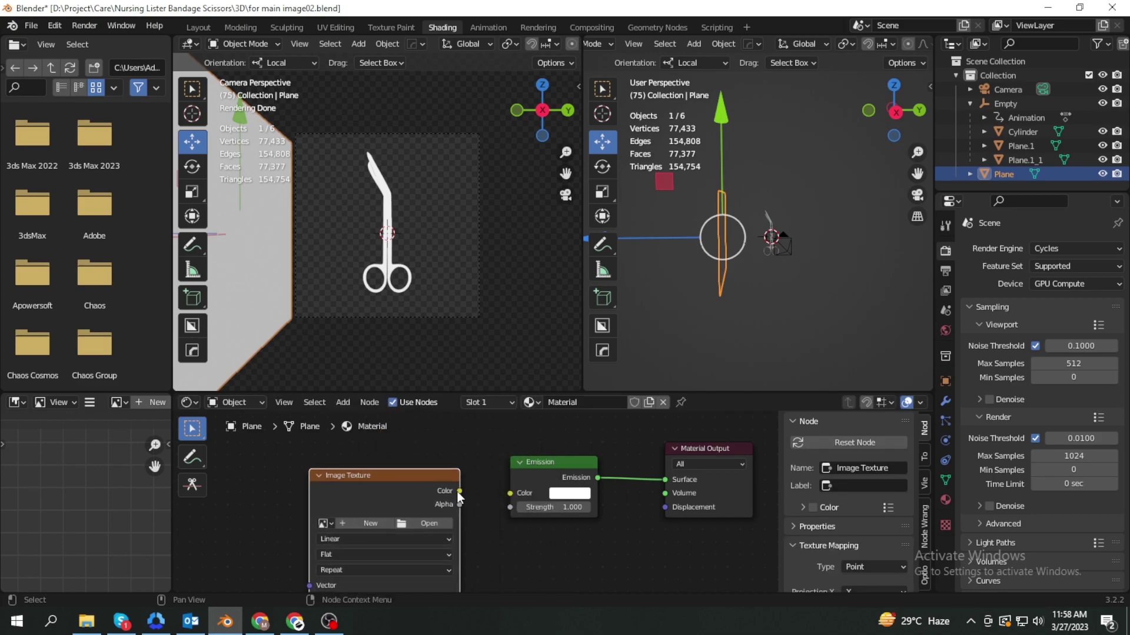
left_click_drag(459, 492, 511, 494)
- Browse the D: drive to the 'light map' folder for the plane's Image Texture node
left_click(437, 522)
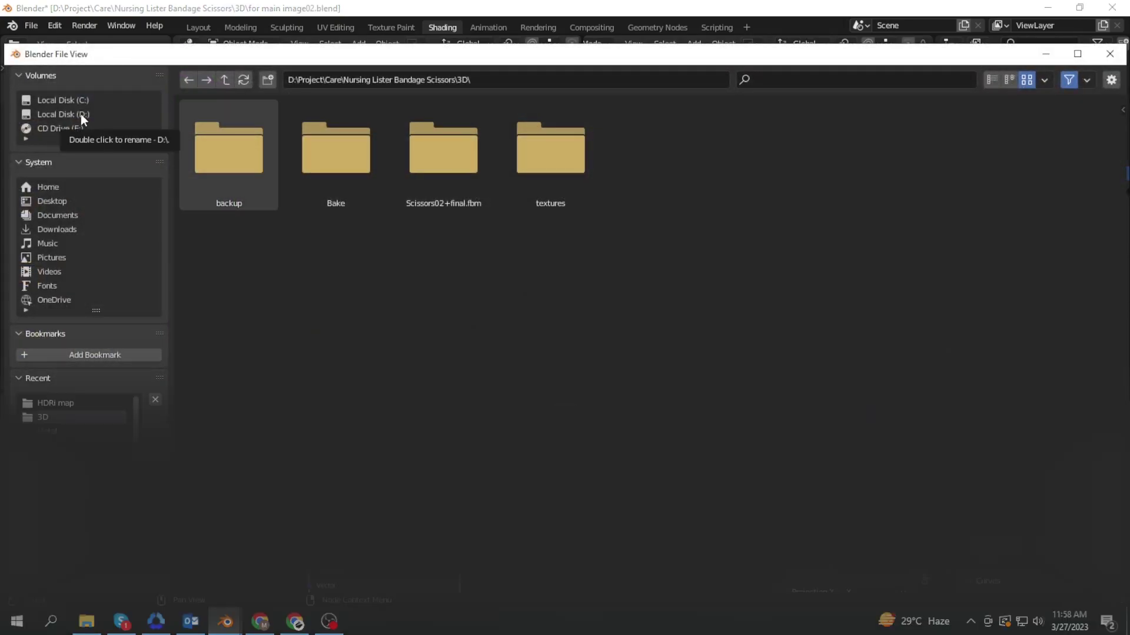
left_click(80, 114)
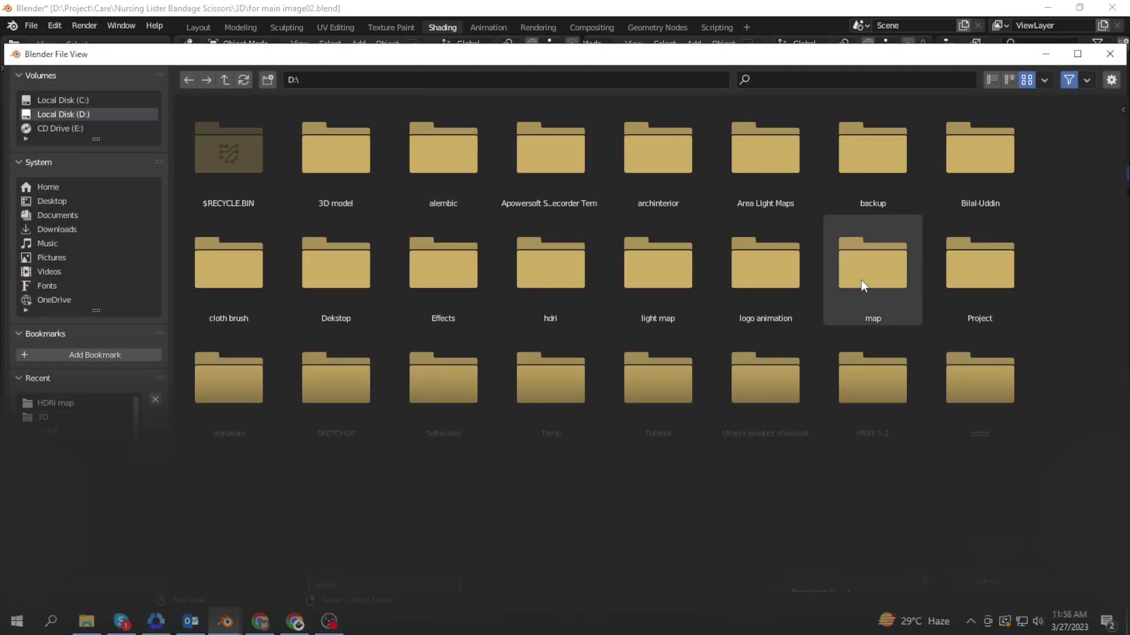
left_click(876, 283)
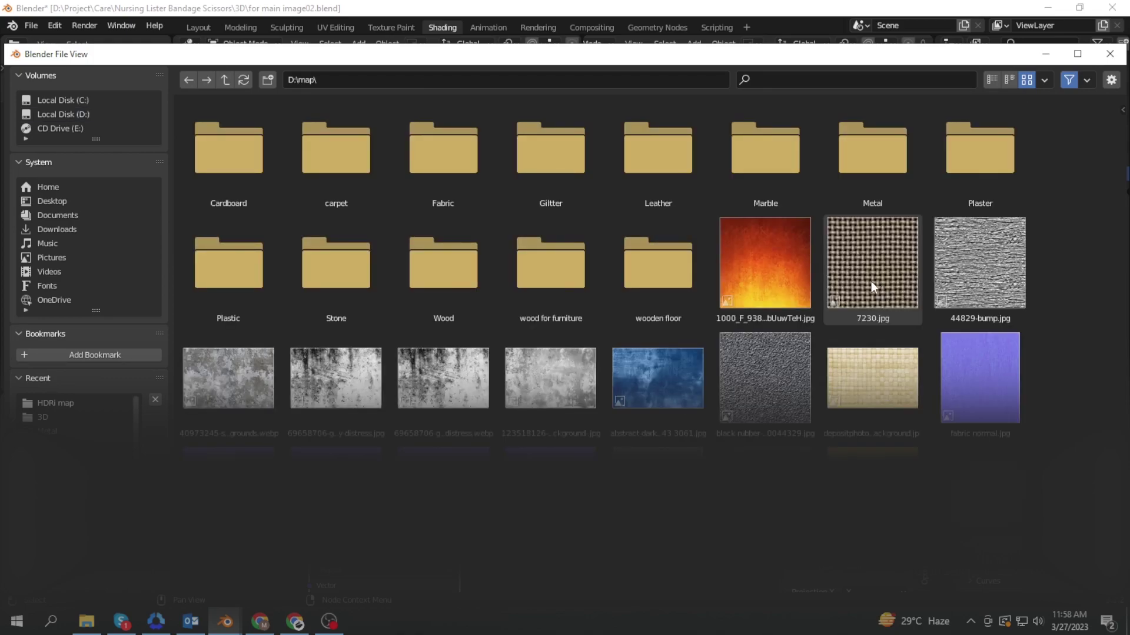
key("BackSpace")
double_click(568, 270)
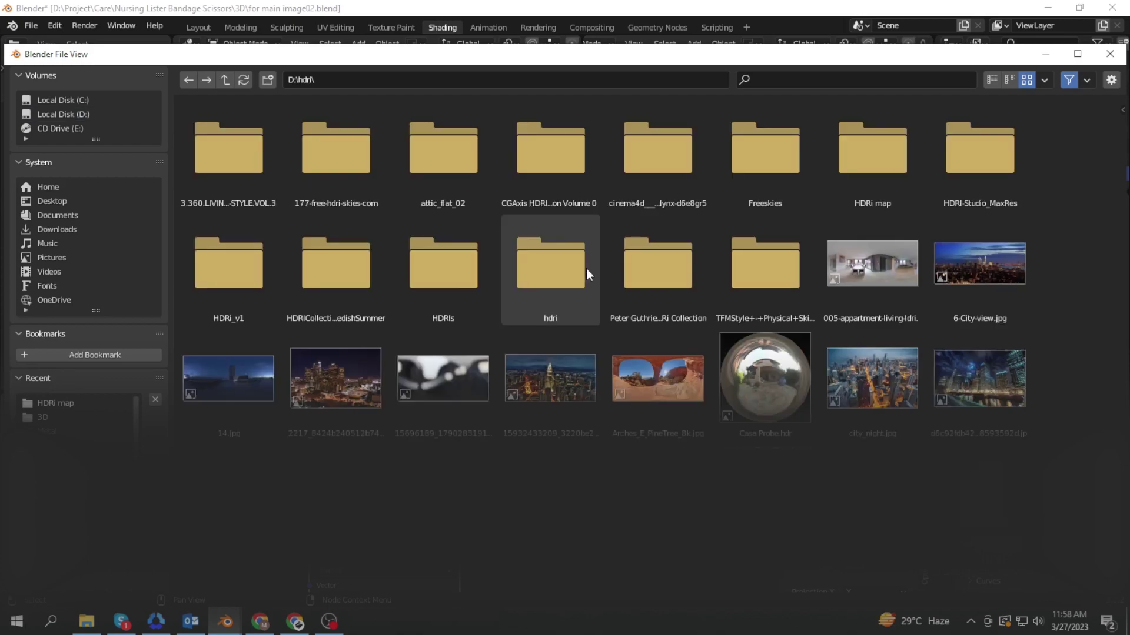
left_click(855, 175)
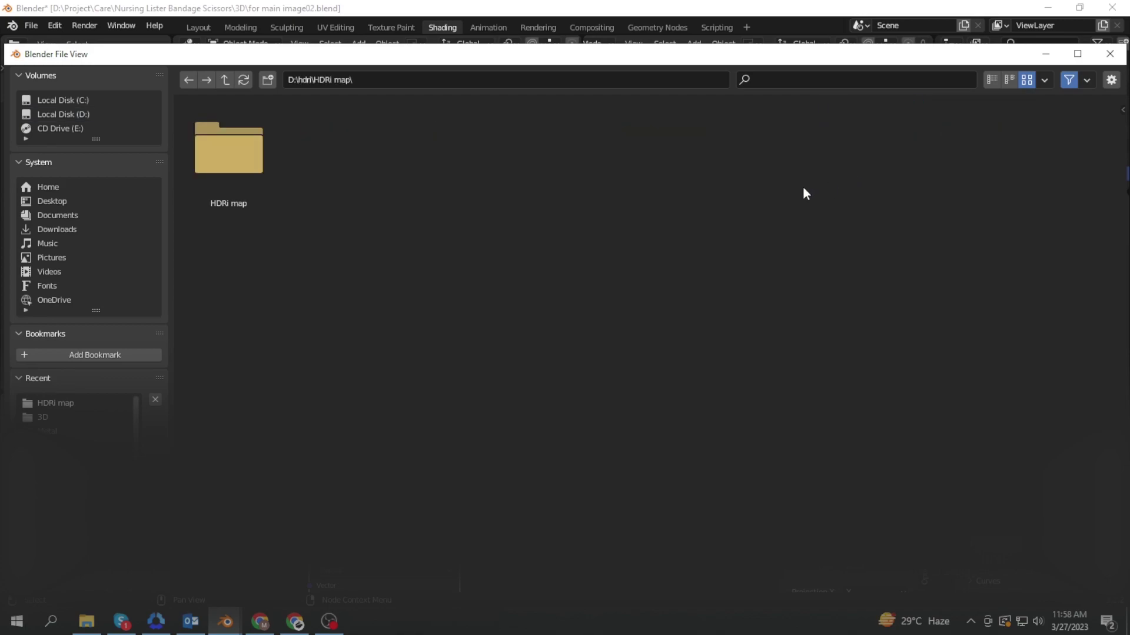
key("BackSpace")
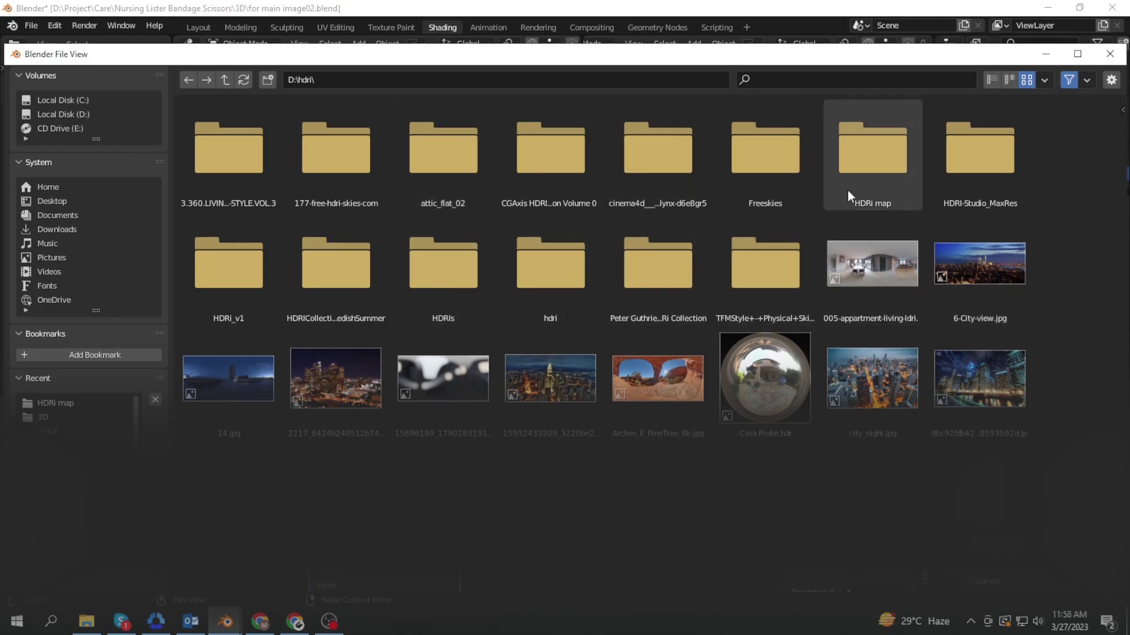
key("BackSpace")
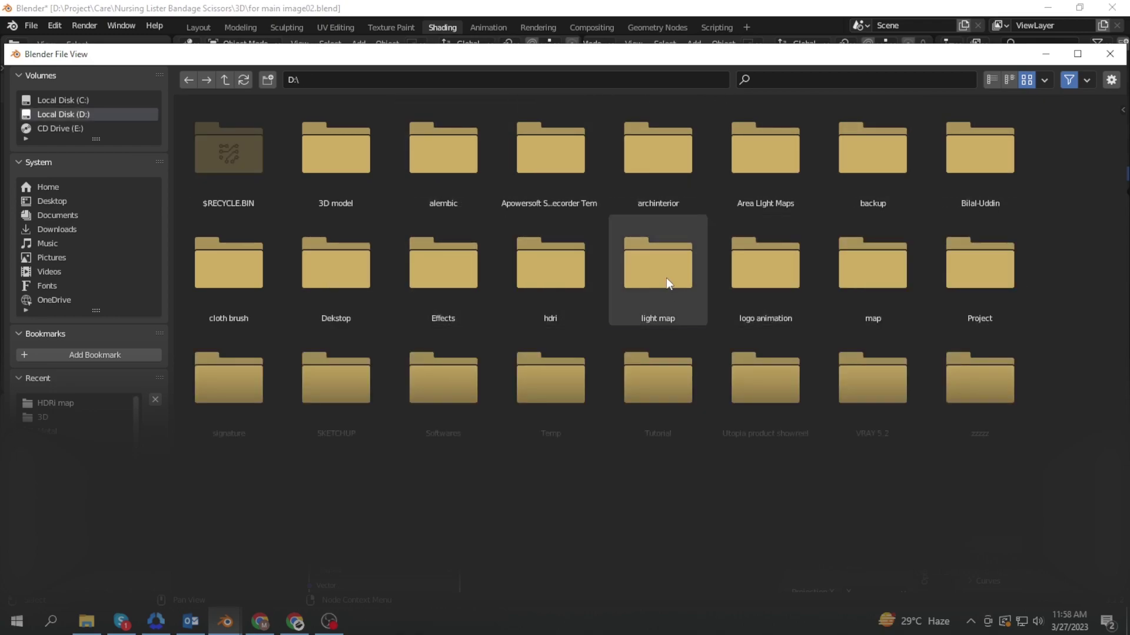
left_click(665, 280)
scroll(660, 287, "down", 3)
- Load the Neewer LED softbox image and move Plane into Collection 2
double_click(765, 353)
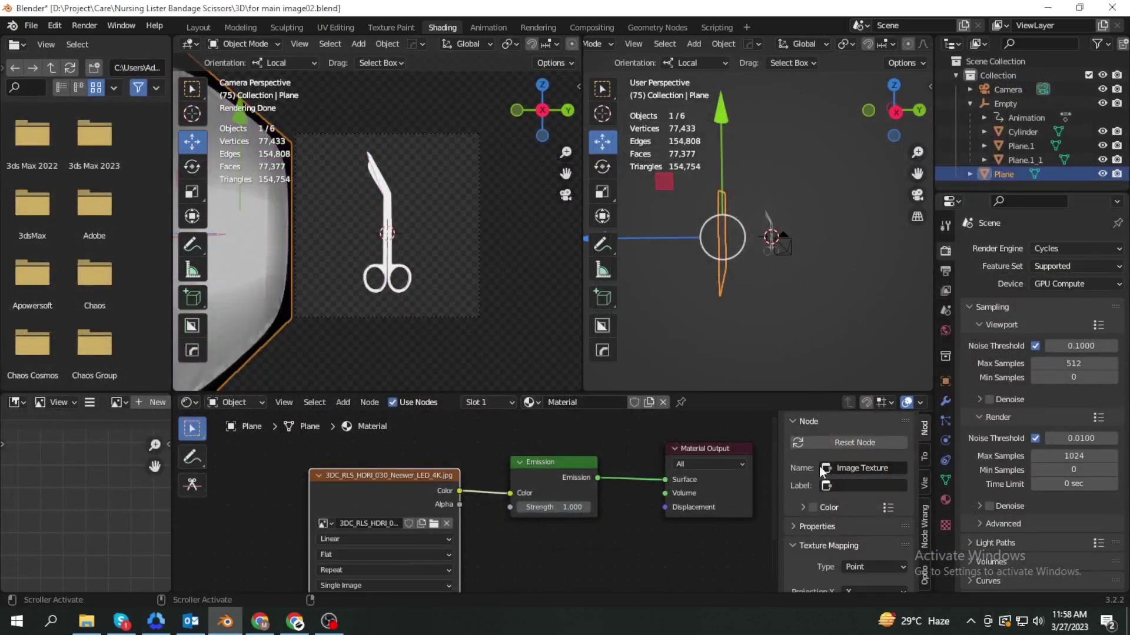
left_click(971, 103)
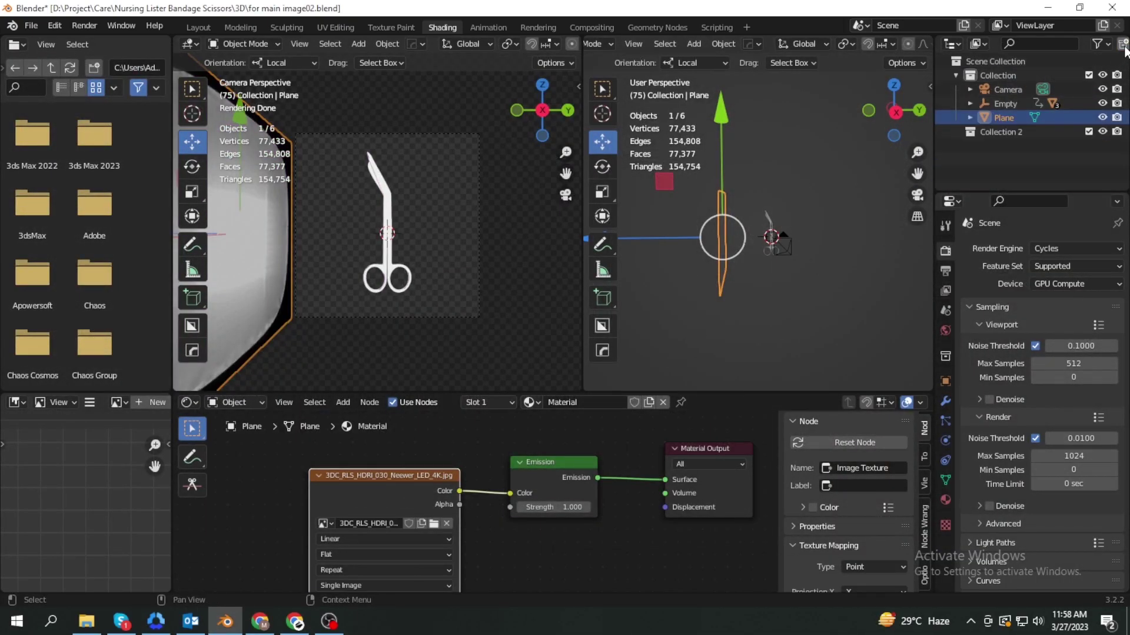
left_click_drag(1008, 118, 1005, 133)
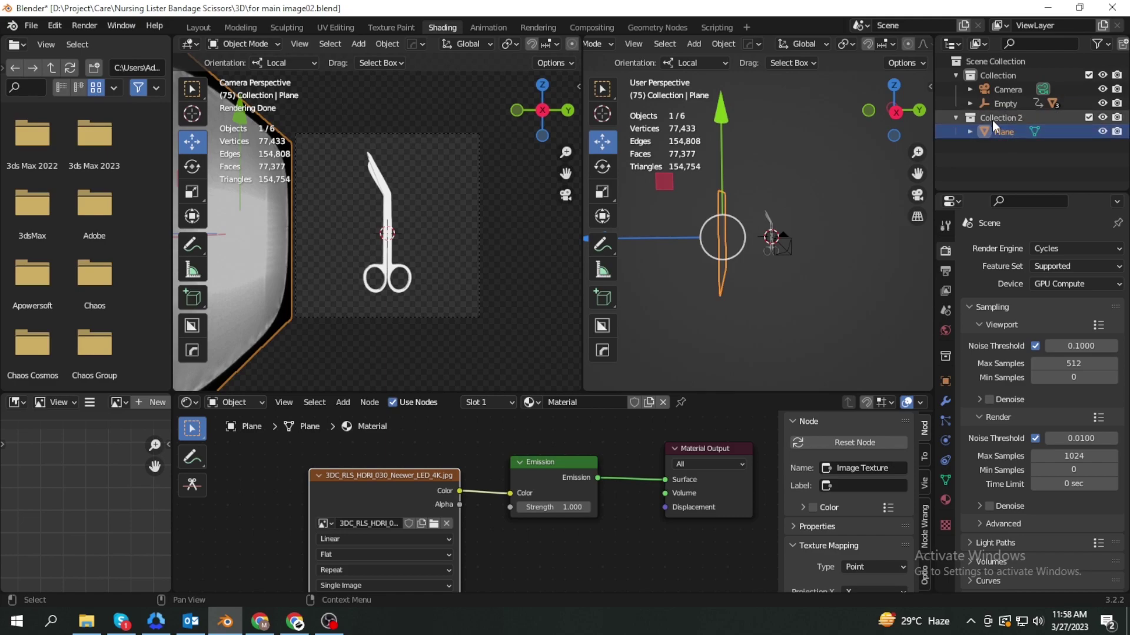
left_click(992, 120)
left_click(956, 75)
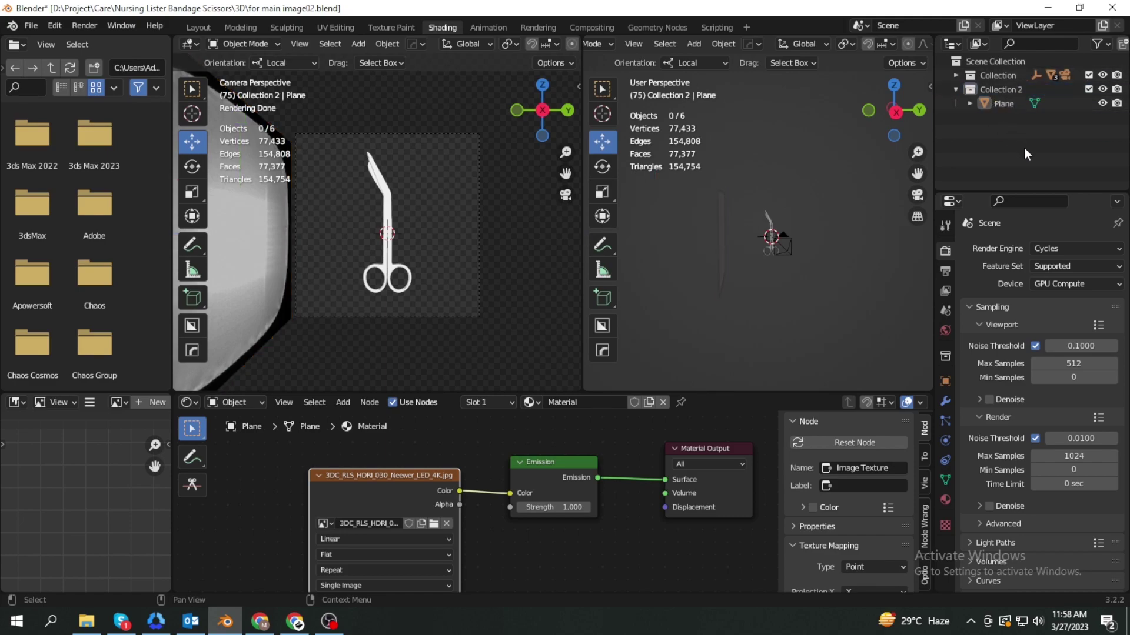
- Rename Collection 2 to 'light' and the main Collection to 'product'
double_click(1000, 88)
type("light")
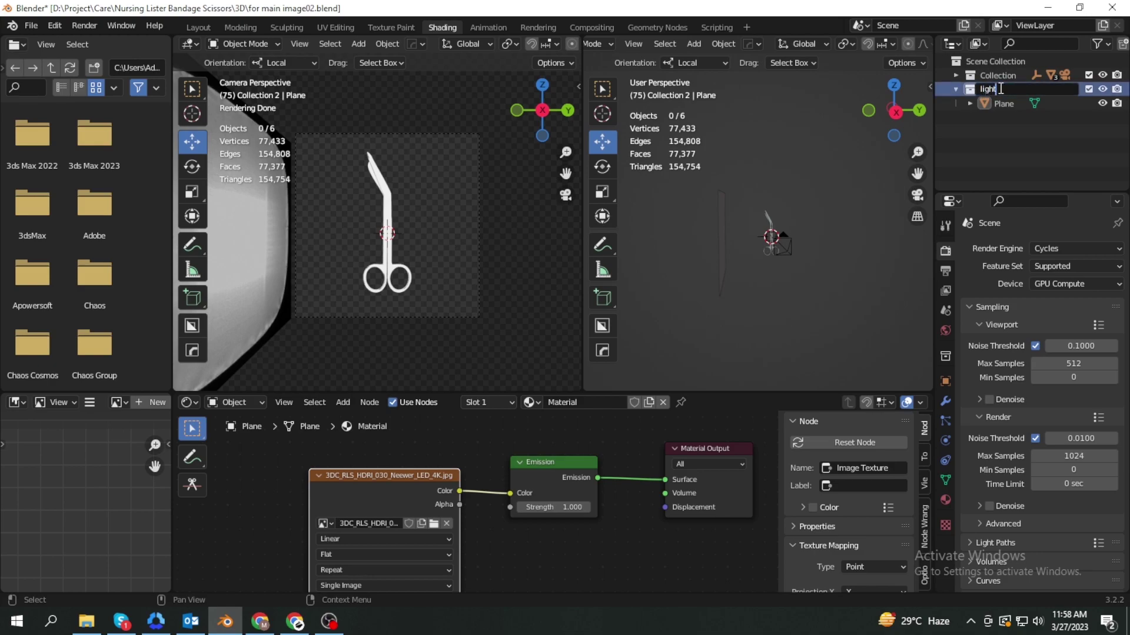
key("Return")
double_click(995, 73)
type("product")
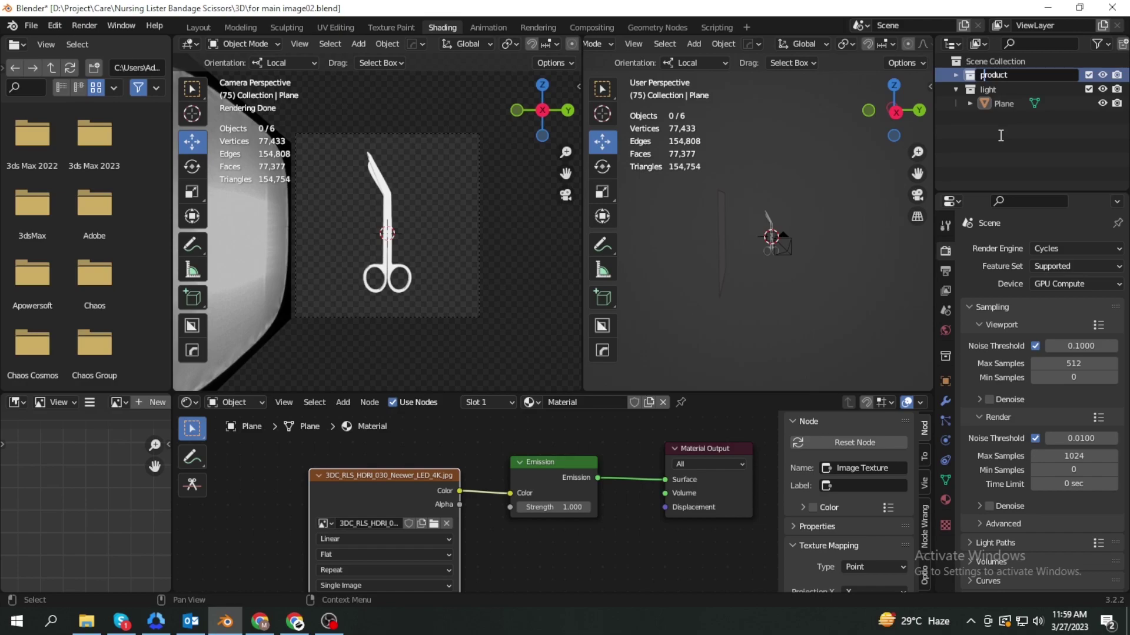
key("Return")
- Slide the softbox plane along local X toward the scissors and set emission strength 0.900
left_click(1010, 156)
left_click(1004, 103)
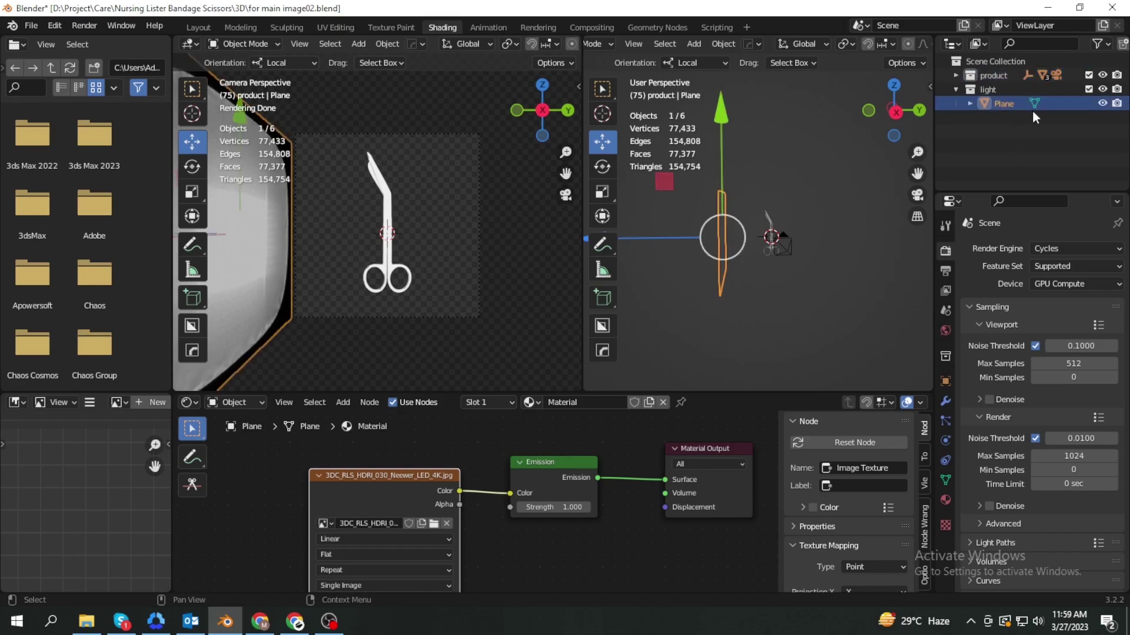
mouse_move(769, 264)
middle_mouse_down()
mouse_move(669, 276)
mouse_move(719, 267)
mouse_move(686, 256)
middle_mouse_up()
key("g")
key("x")
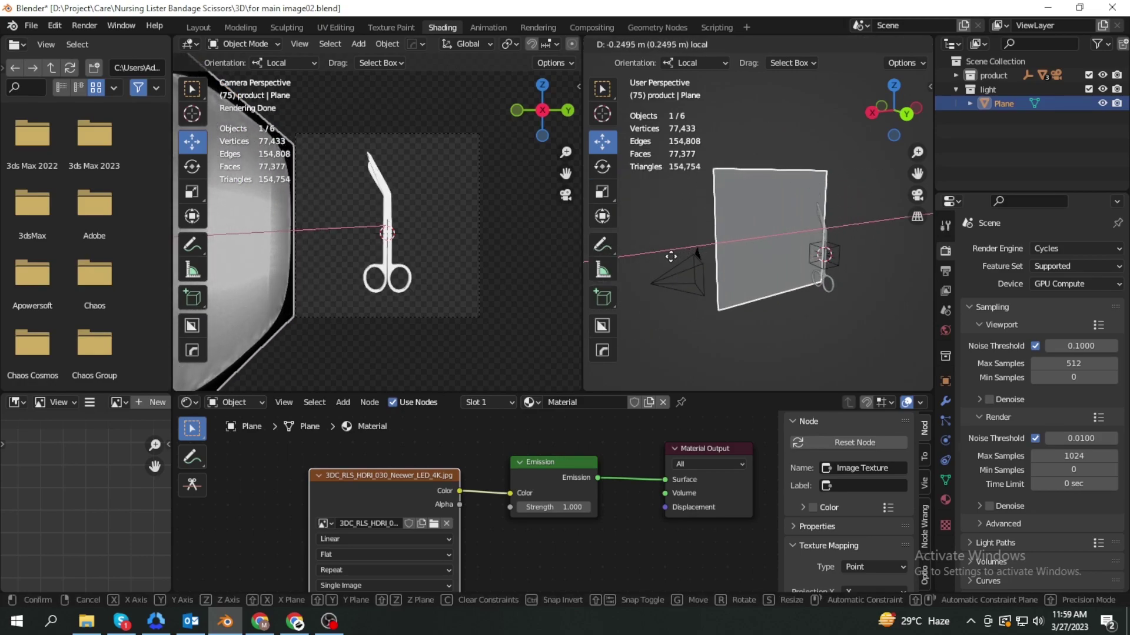
left_click(679, 251)
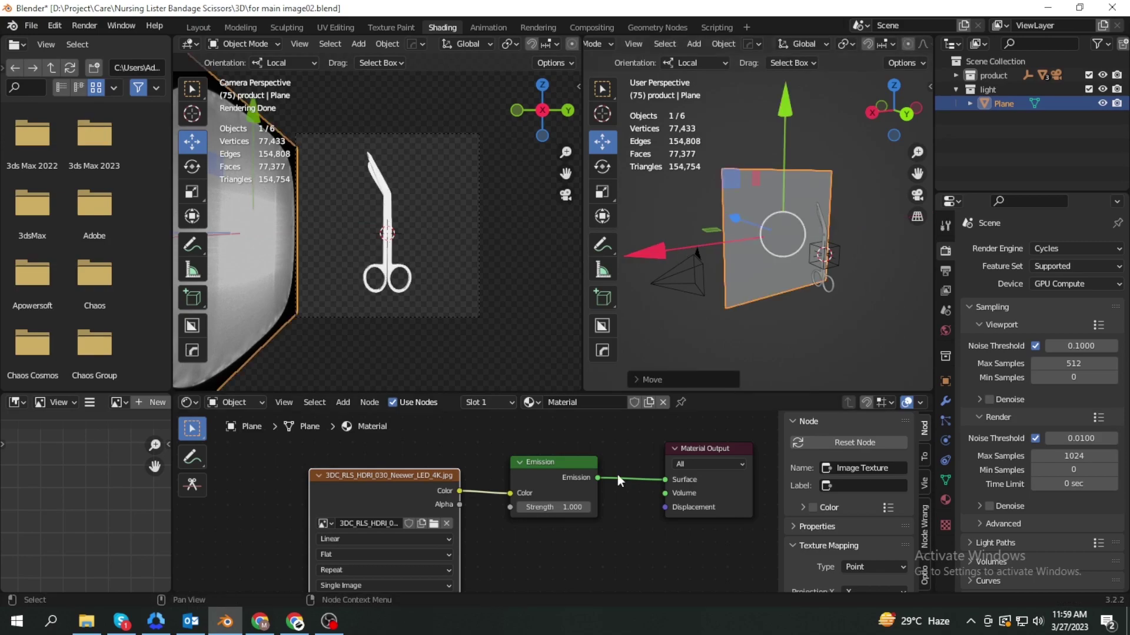
mouse_move(553, 507)
left_mouse_down()
mouse_move(576, 507)
mouse_move(556, 507)
left_mouse_up()
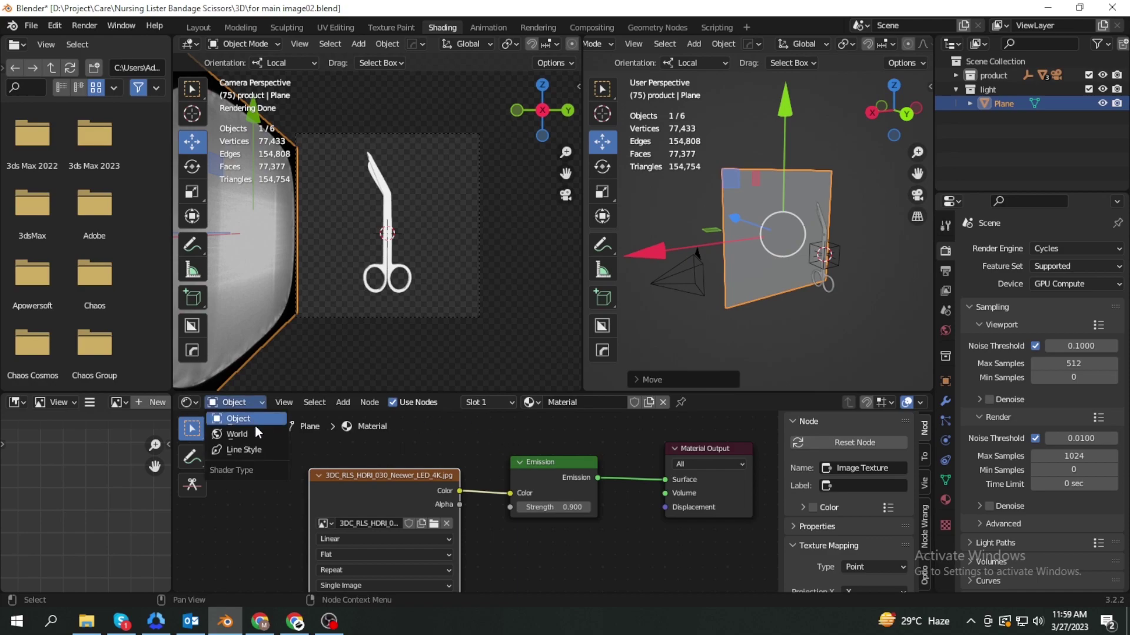
- Cut the Gamma-to-Background link in the World node tree
left_click(256, 433)
mouse_move(700, 582)
middle_mouse_down()
mouse_move(641, 545)
mouse_move(625, 550)
middle_mouse_up()
scroll(625, 550, "down", 1)
left_click(192, 484)
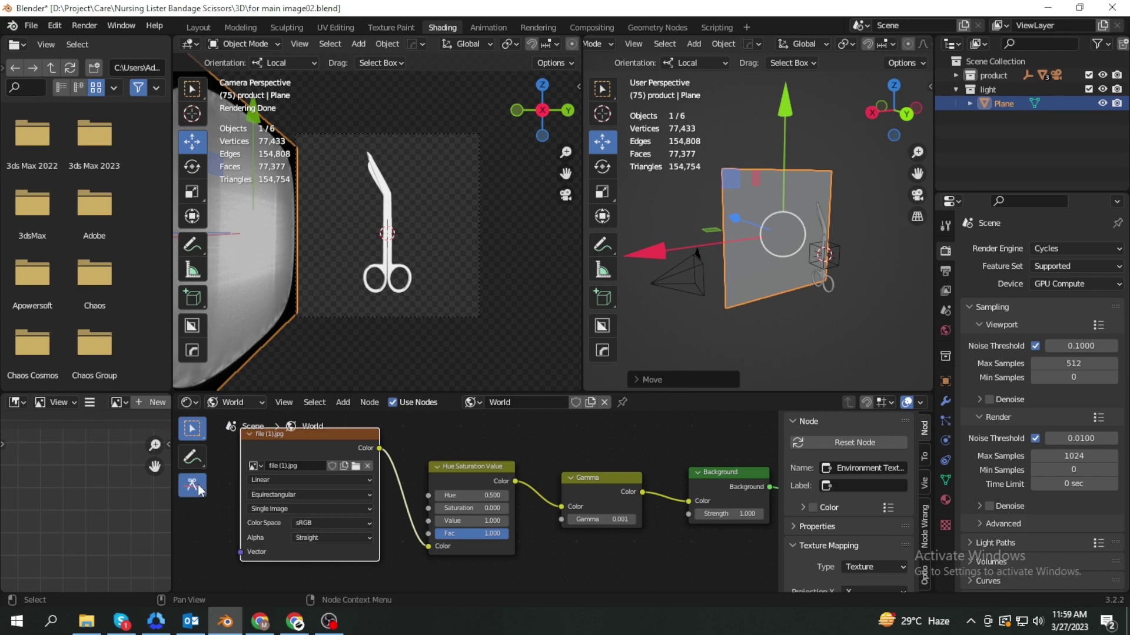
left_click_drag(662, 471, 676, 534)
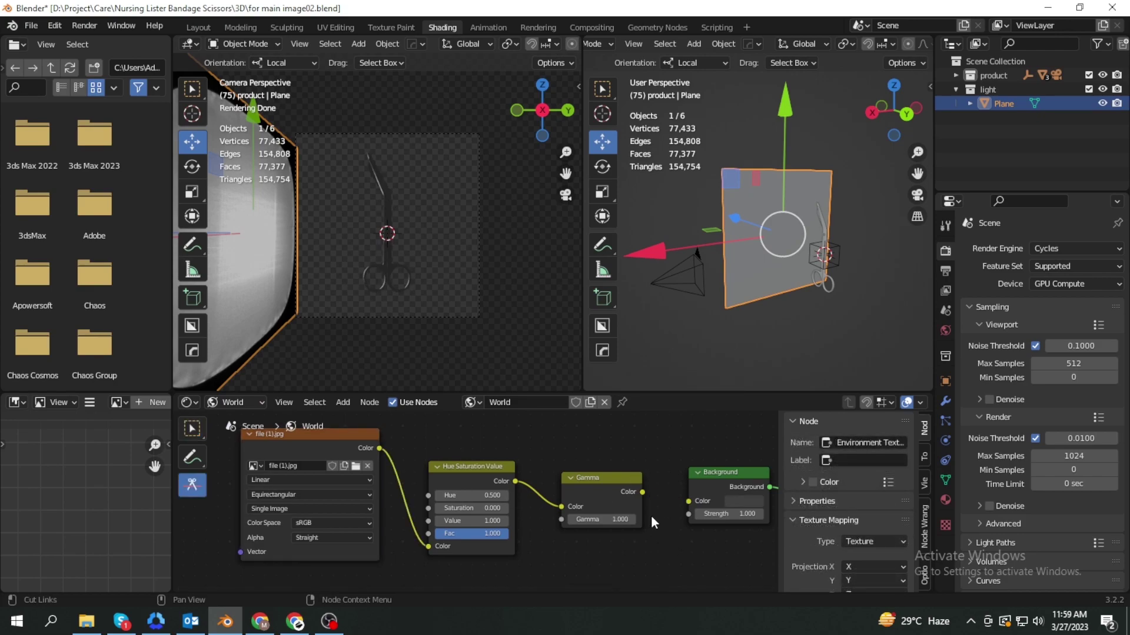
middle_click_drag(686, 534, 617, 534)
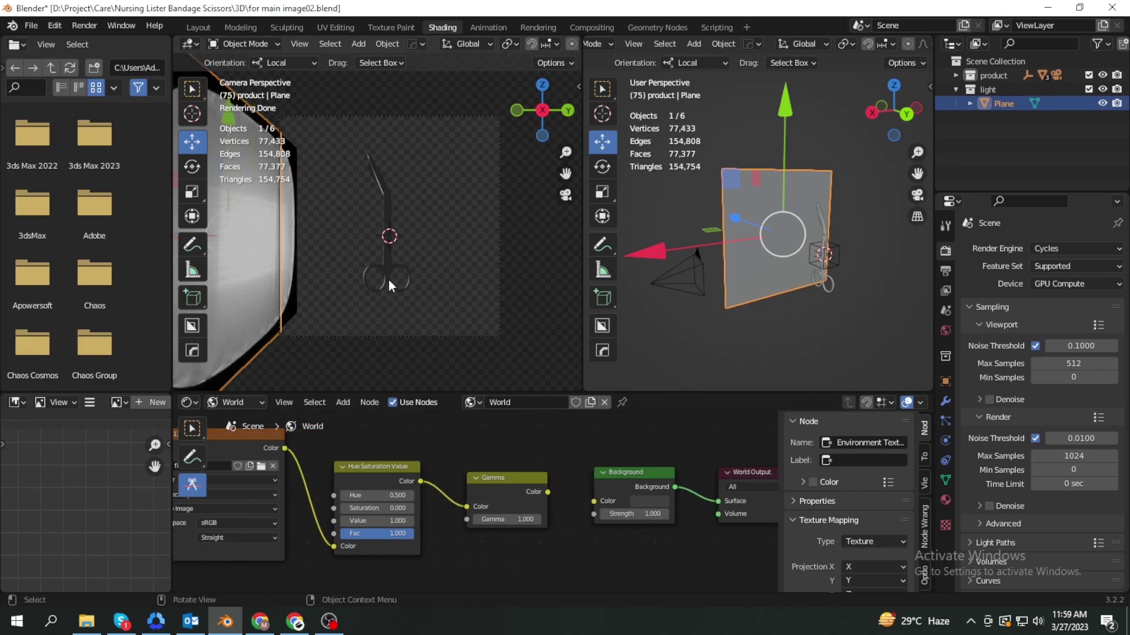
scroll(388, 281, "up", 3)
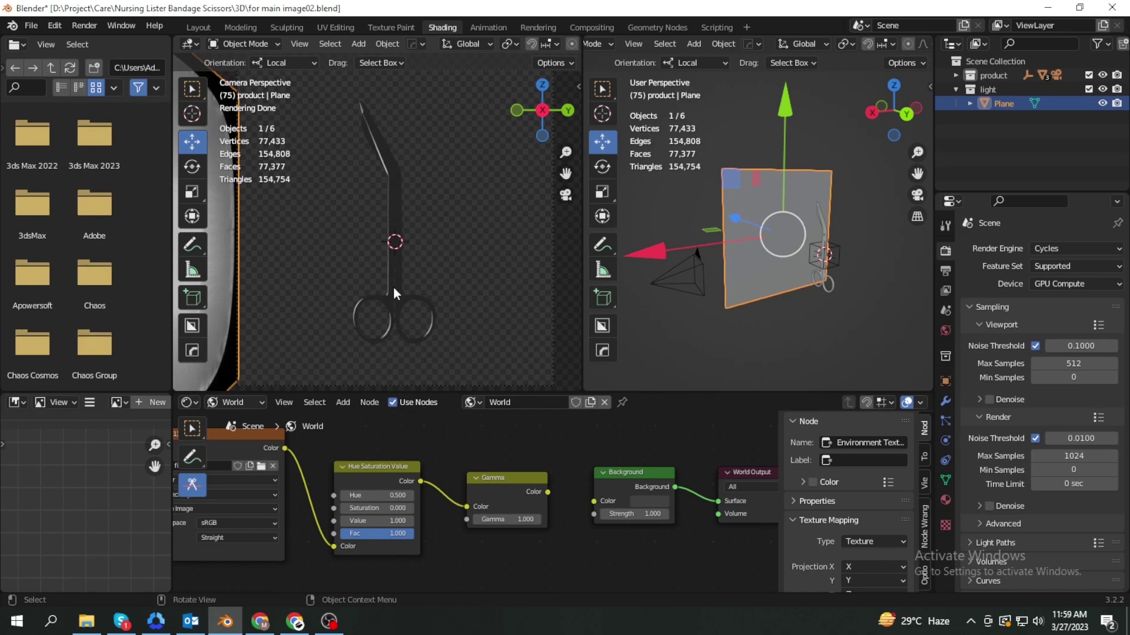
- Slide the light plane along its local X axis and scale it up
left_click_drag(723, 254, 718, 243)
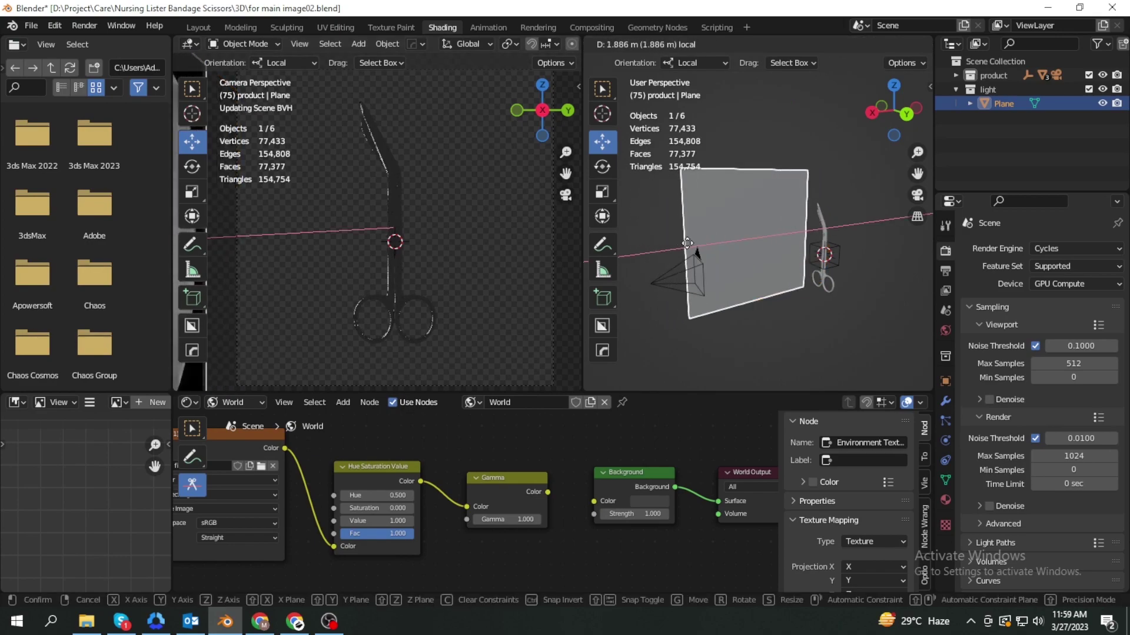
left_click(719, 243)
left_click(602, 192)
left_click_drag(782, 235, 853, 287)
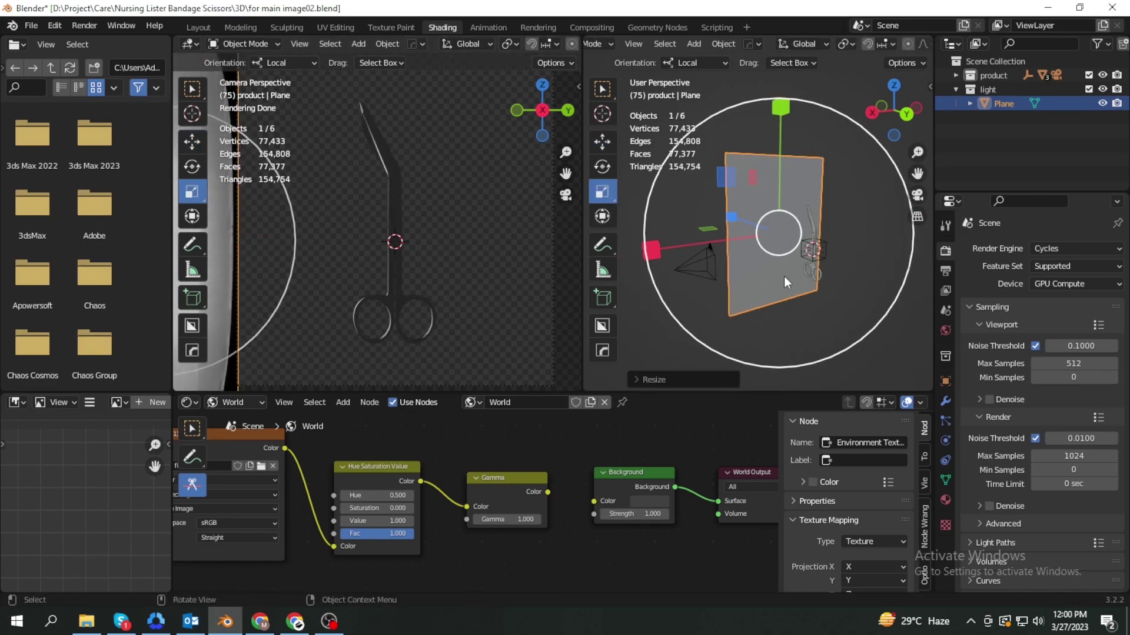
- Paste a copy of the plane, rotate it 75° in Top view, and move it aside
key("ctrl+v")
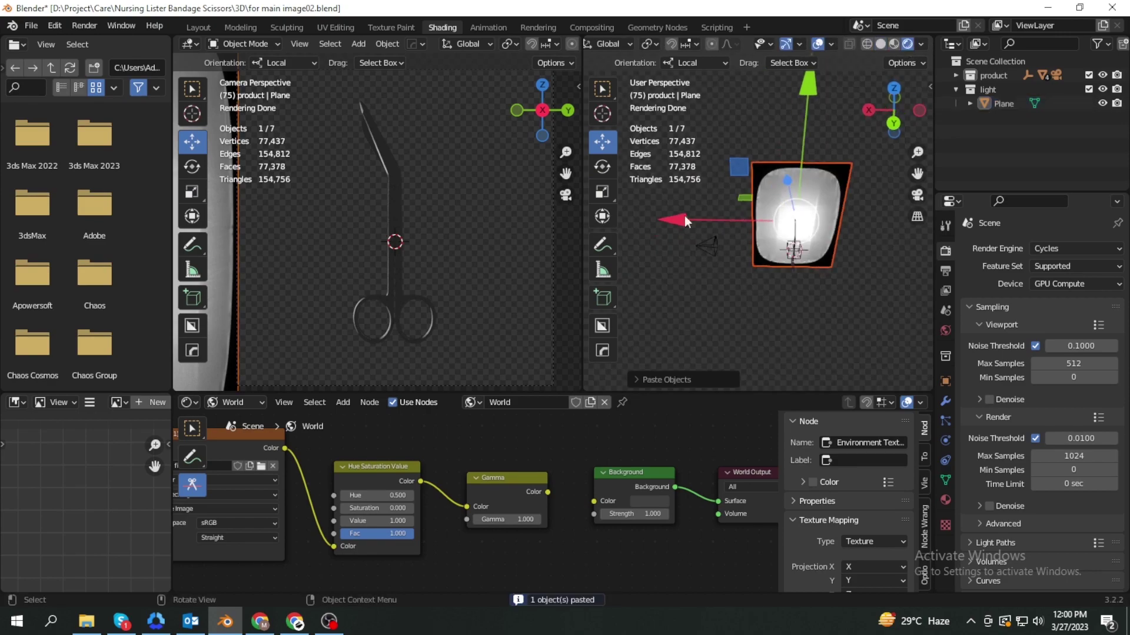
left_click(893, 87)
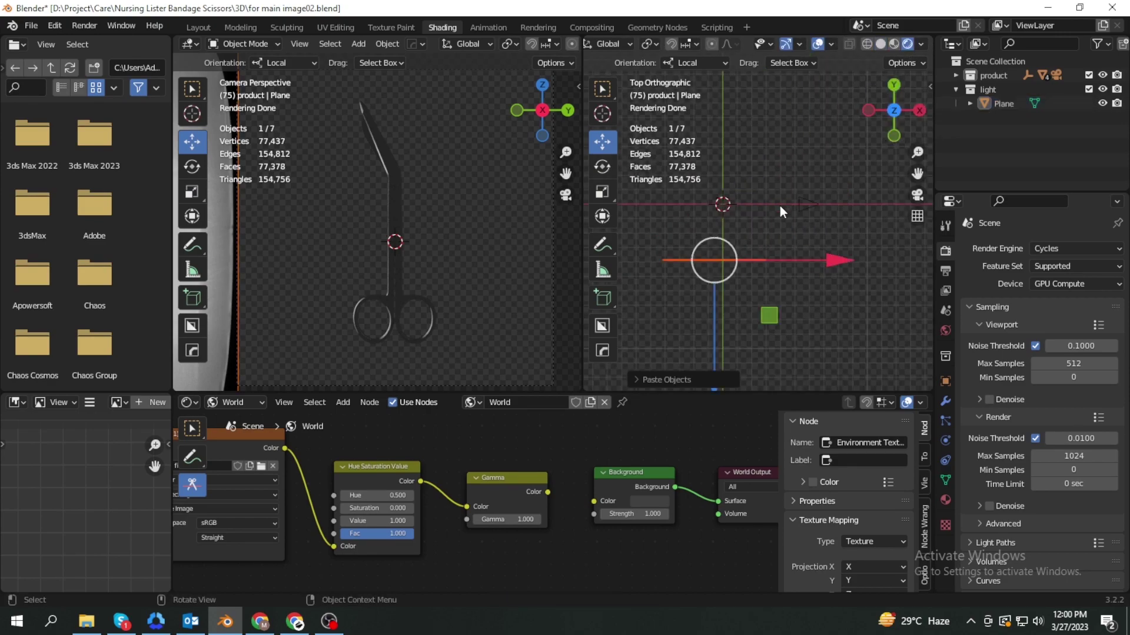
left_click(602, 167)
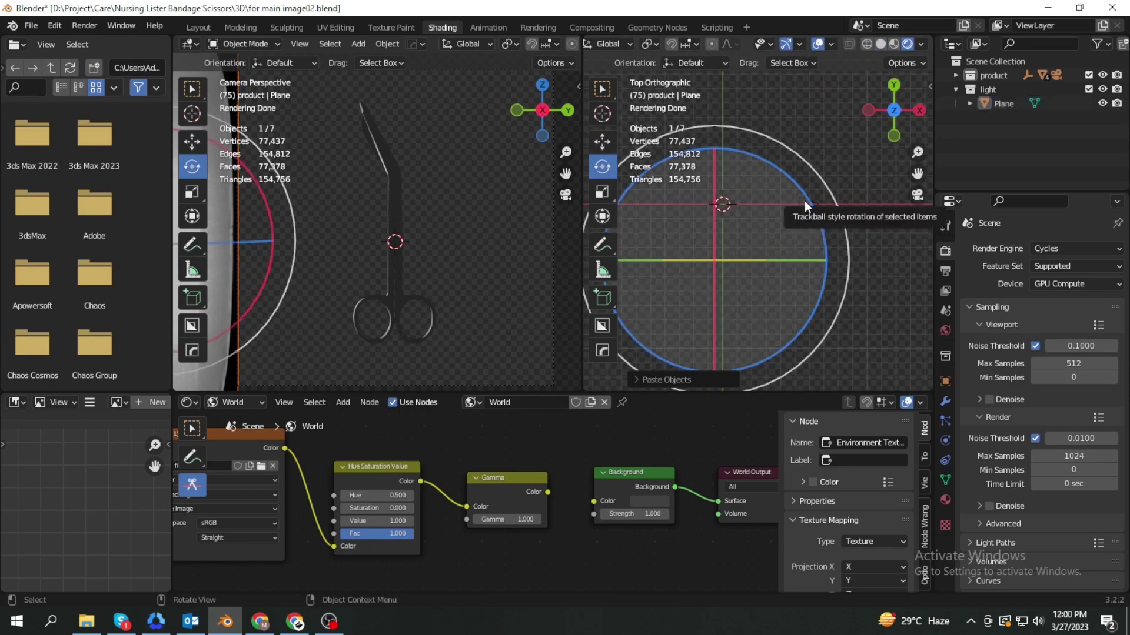
left_click_drag(799, 196, 682, 182)
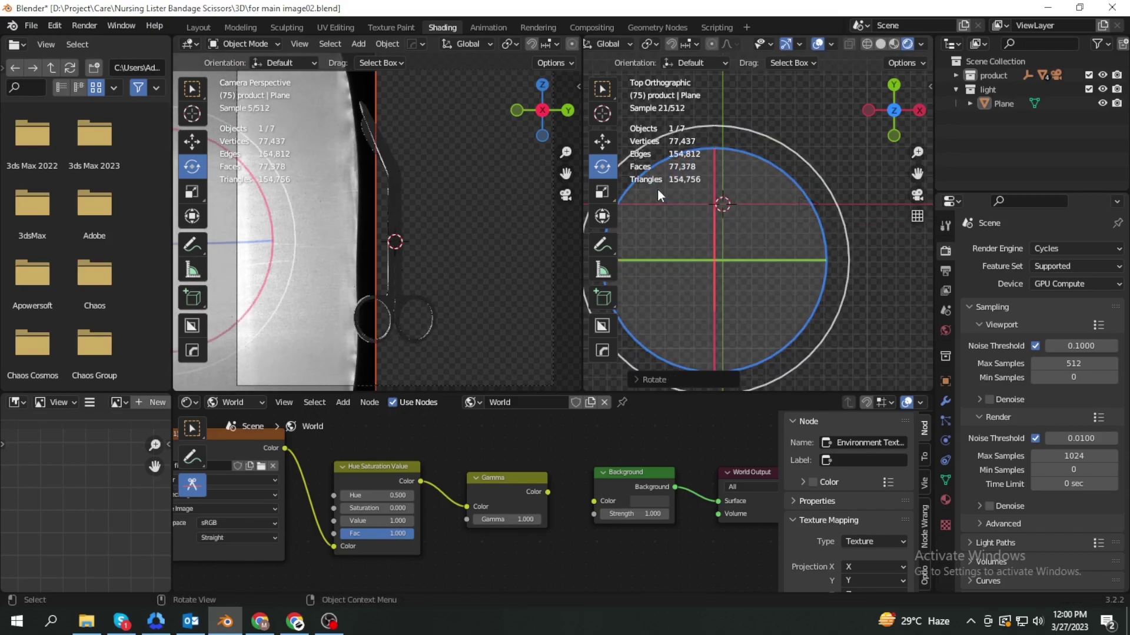
left_click(603, 142)
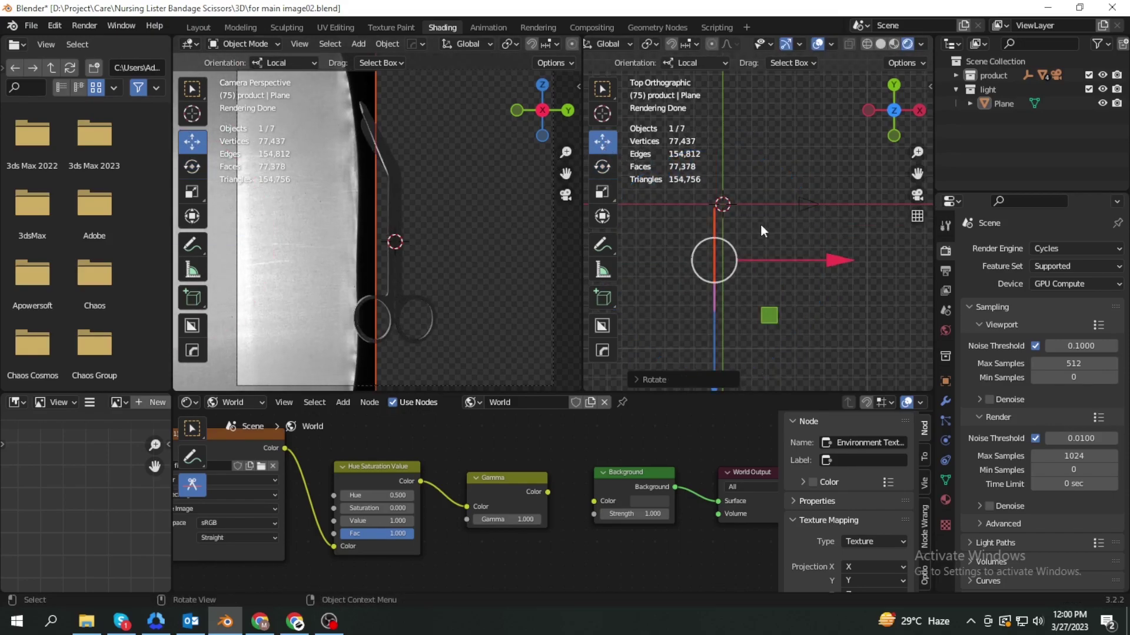
mouse_move(771, 322)
left_mouse_down()
mouse_move(816, 256)
mouse_move(785, 255)
mouse_move(834, 254)
left_mouse_up()
- Turn off Camera ray visibility for Plane.002 under Object Properties > Visibility
left_click(946, 381)
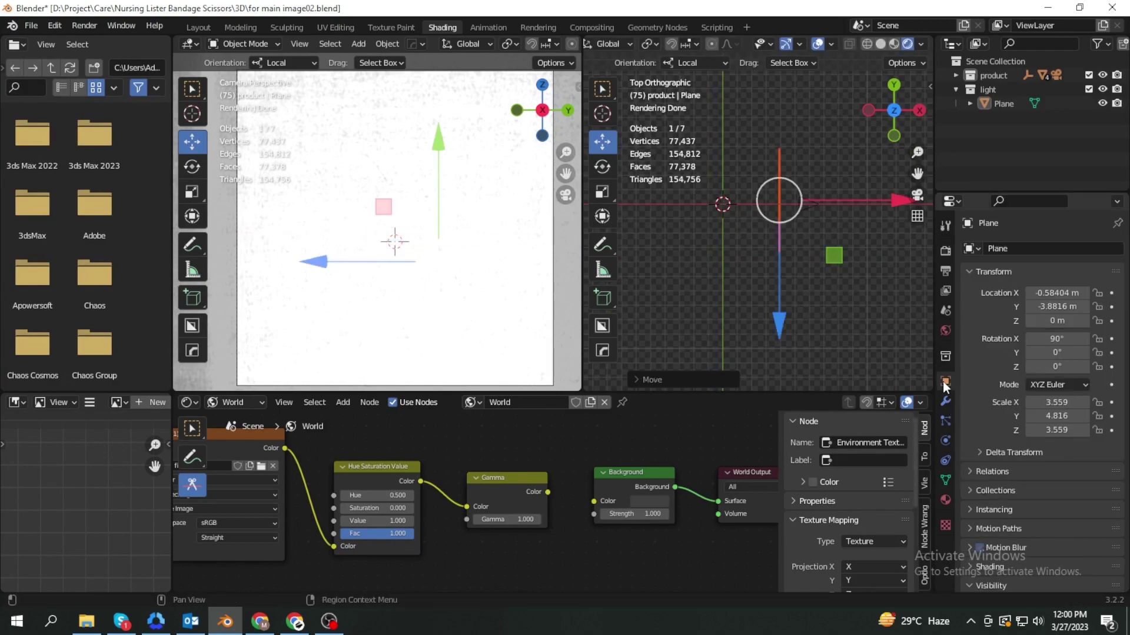
scroll(1001, 496, "down", 4)
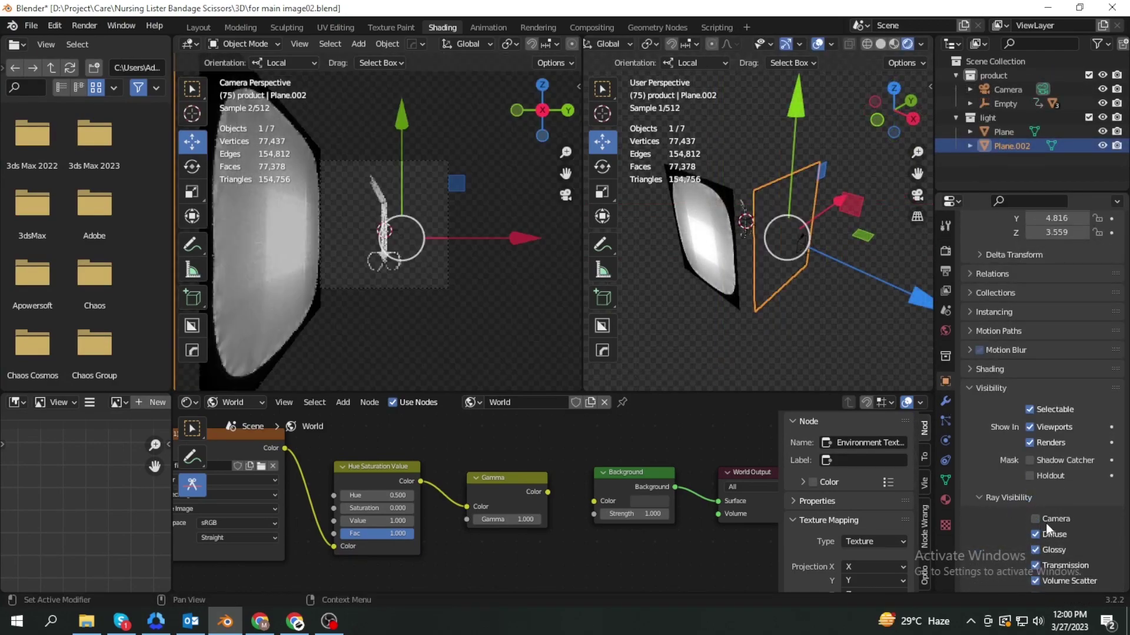
scroll(374, 249, "up", 5)
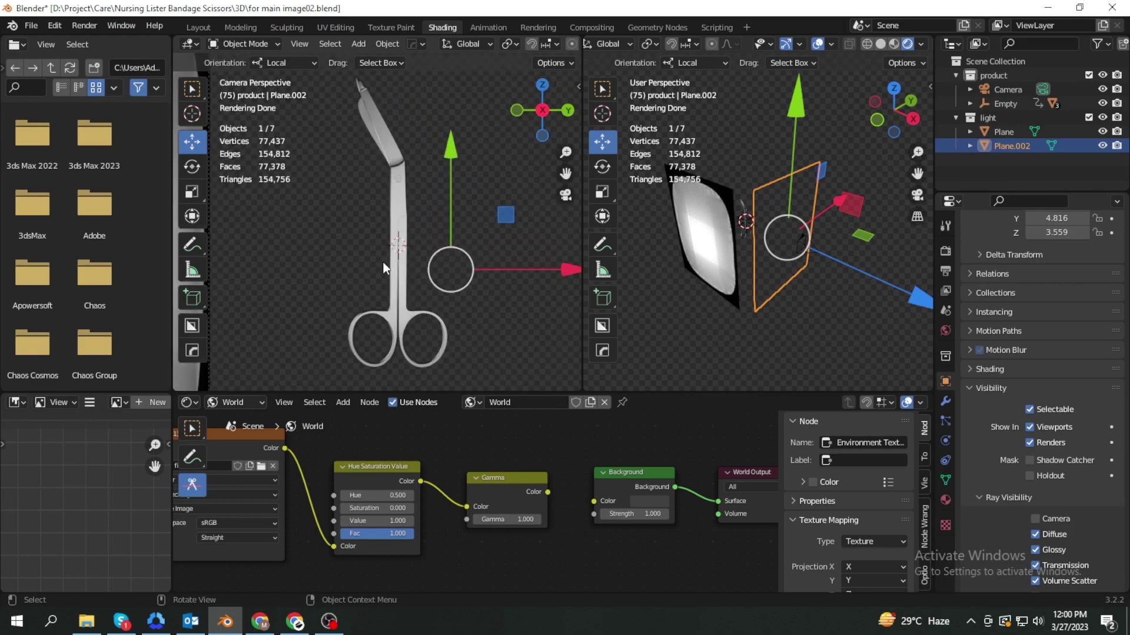
scroll(382, 269, "up", 3)
scroll(383, 264, "down", 3)
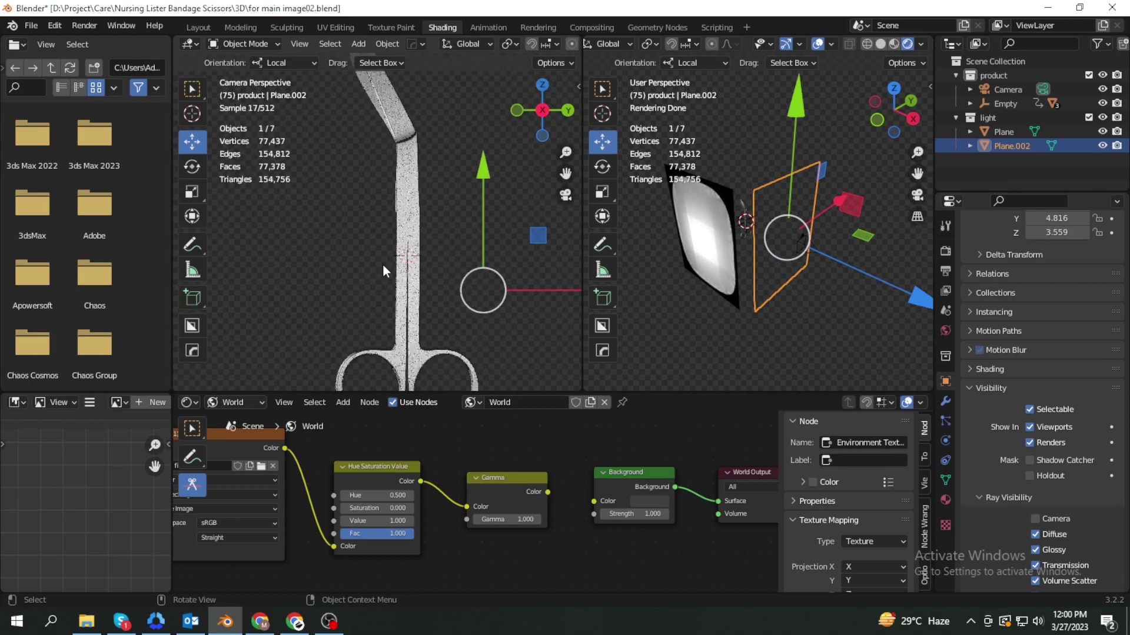
scroll(383, 265, "down", 2)
scroll(383, 271, "up", 1)
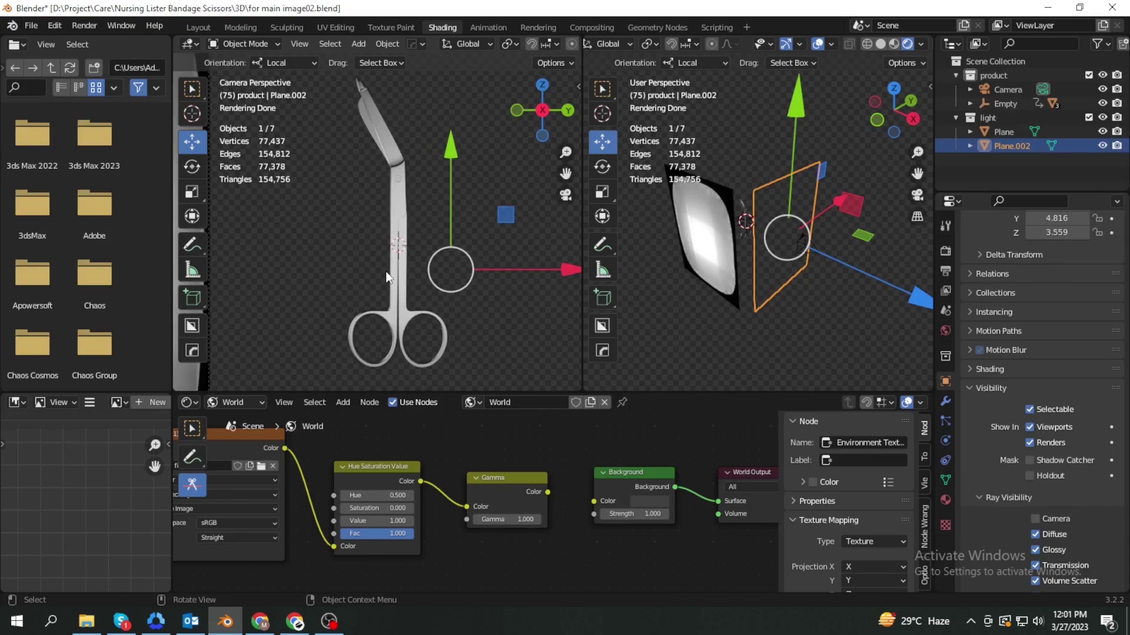
scroll(295, 289, "down", 2)
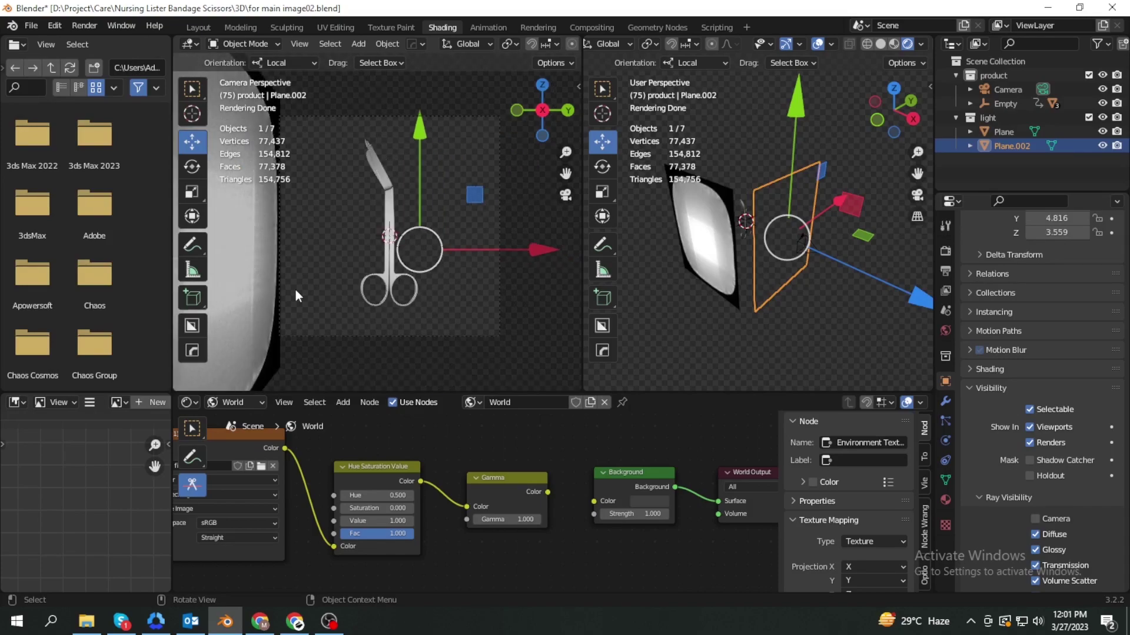
- Select the first light plane and raise its Emission Strength to 1.1
left_click(246, 272)
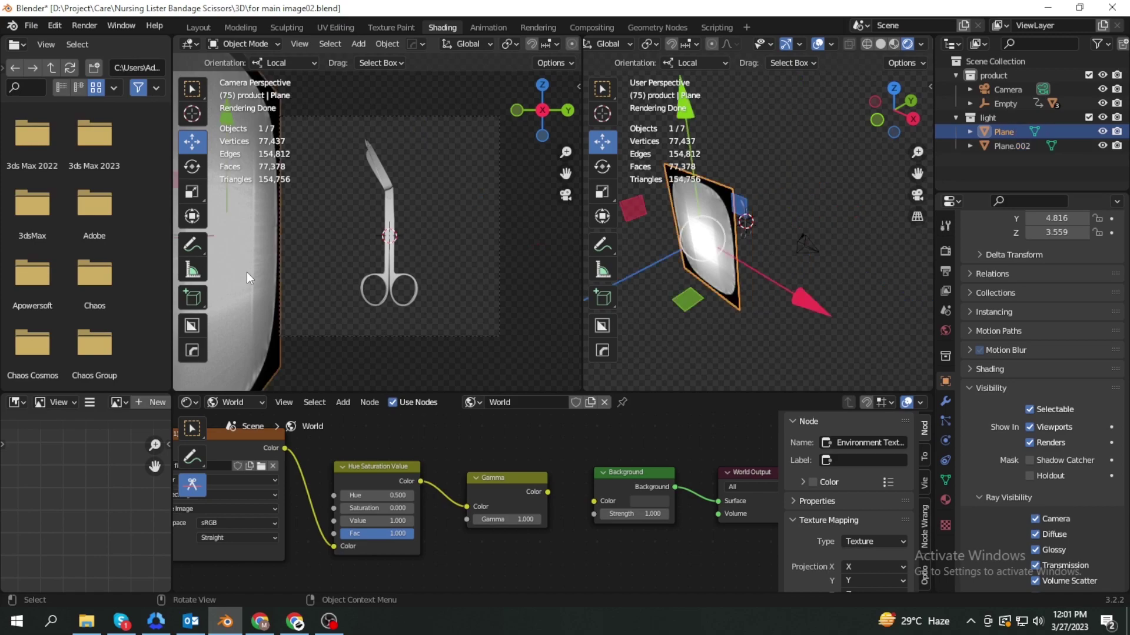
left_click(255, 408)
left_click(238, 440)
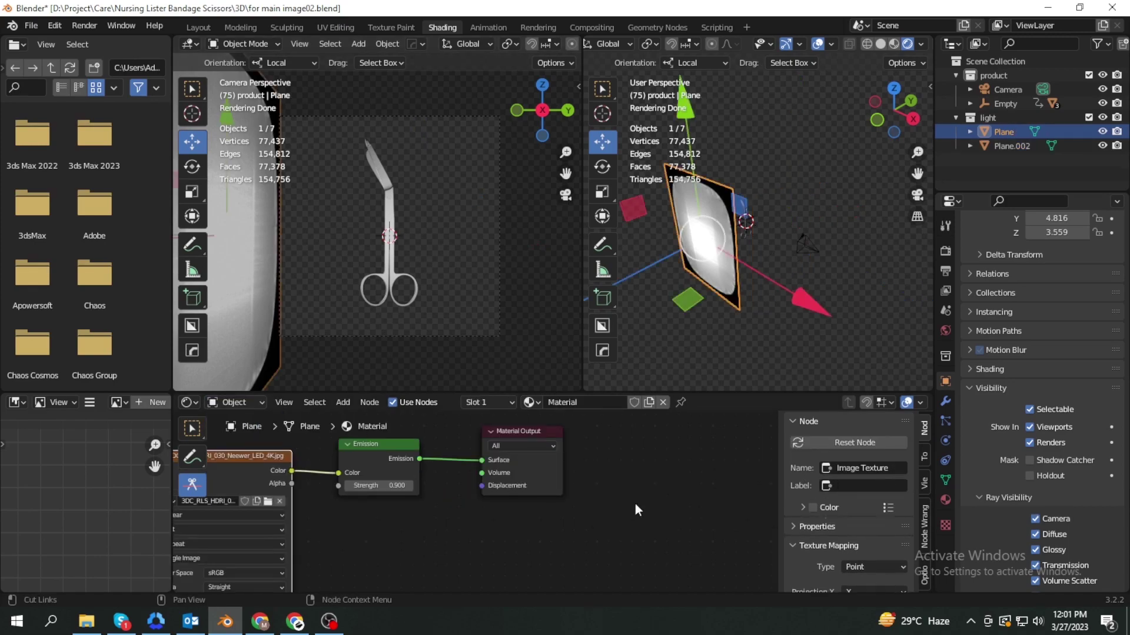
mouse_move(379, 485)
left_mouse_down()
mouse_move(412, 485)
mouse_move(359, 486)
left_mouse_up()
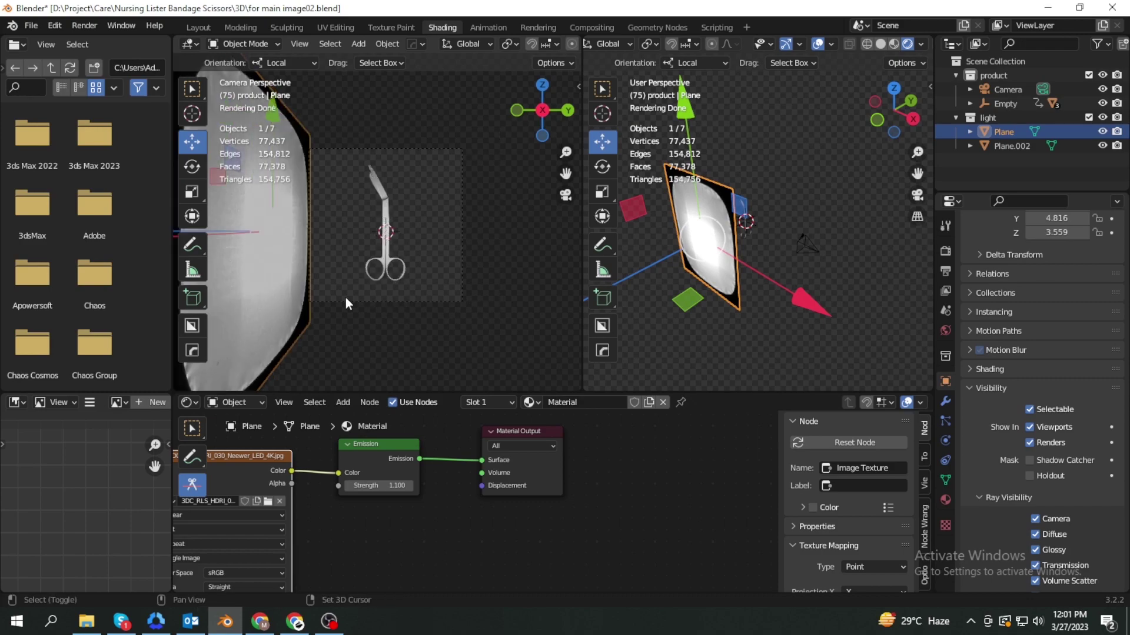
middle_click_drag(345, 298, 440, 277, "shift")
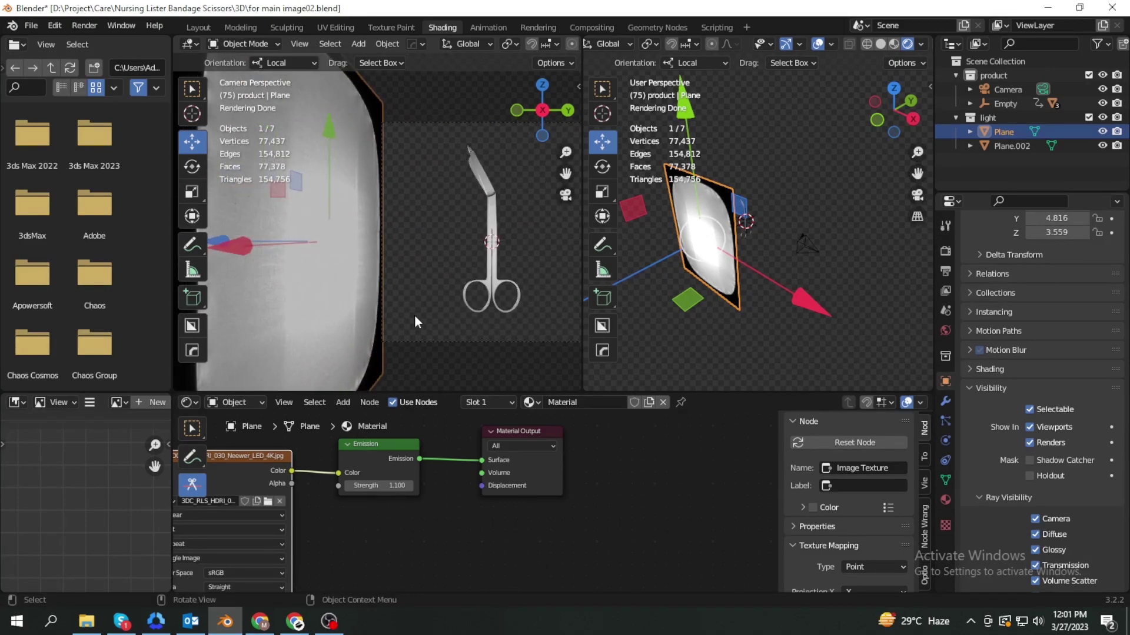
scroll(475, 252, "up", 2)
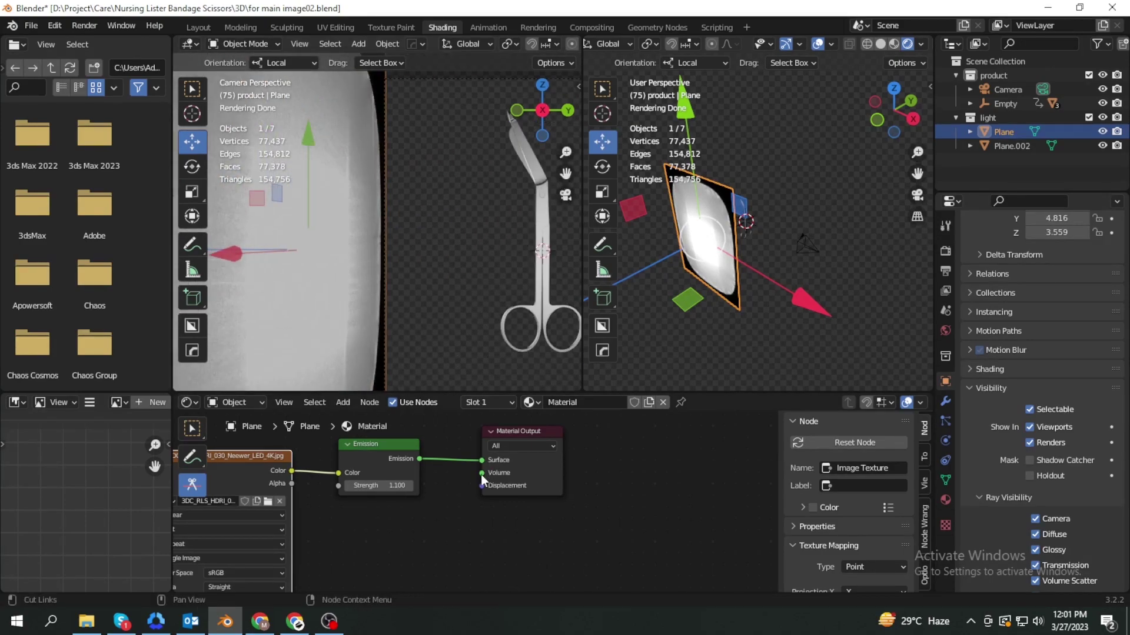
- Load the HDRI_009 Profoto softbox image into the plane's Image Texture node
left_click(267, 502)
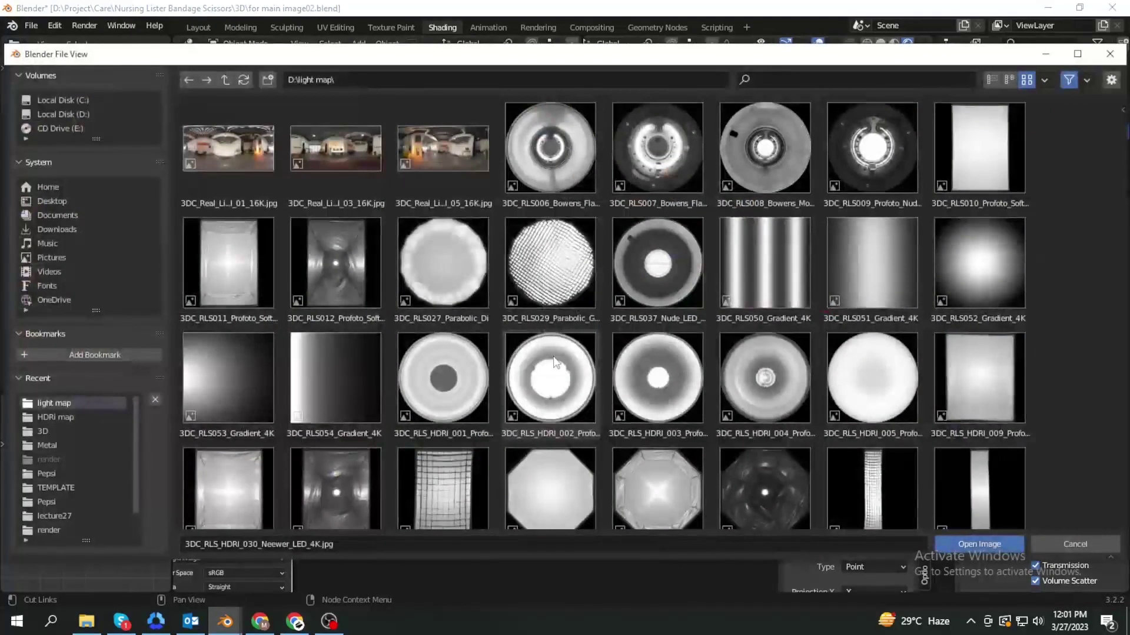
scroll(553, 362, "up", 1)
scroll(553, 361, "down", 2)
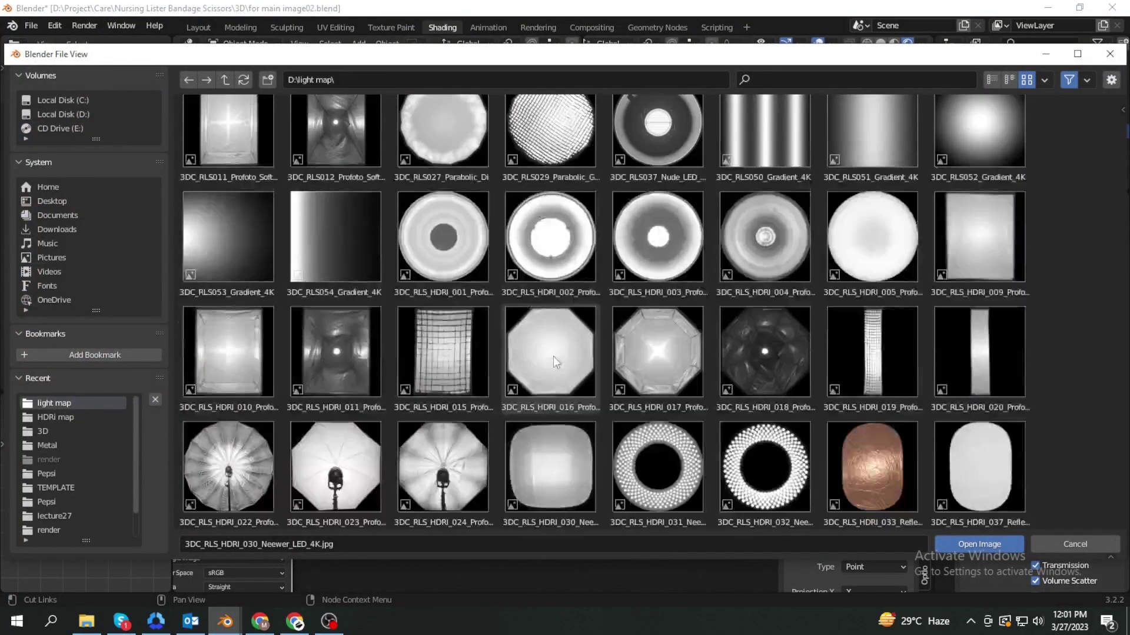
left_click(982, 241)
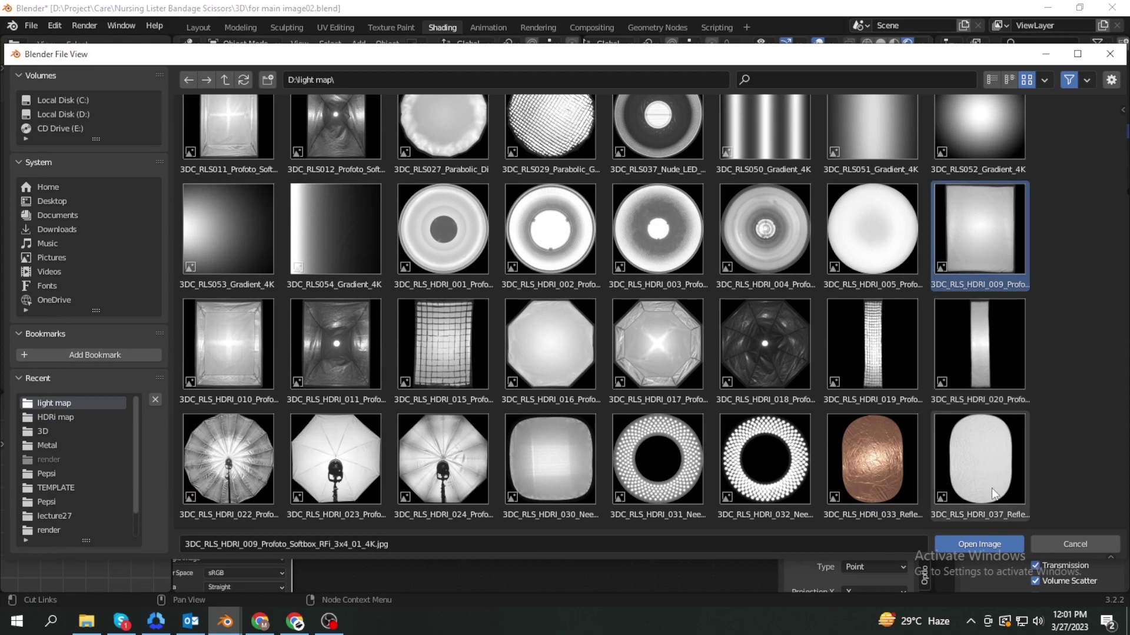
left_click(992, 543)
scroll(416, 298, "down", 4)
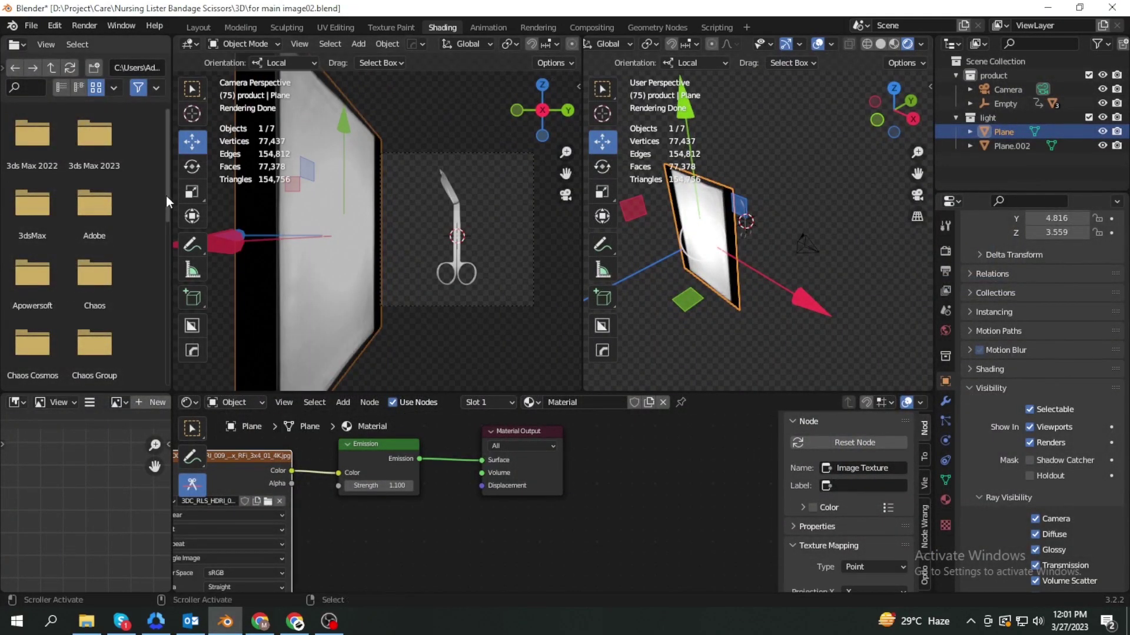
- Stretch the first light plane taller along Y
left_click(192, 192)
mouse_move(346, 132)
left_mouse_down()
mouse_move(332, 304)
mouse_move(352, 305)
left_mouse_up()
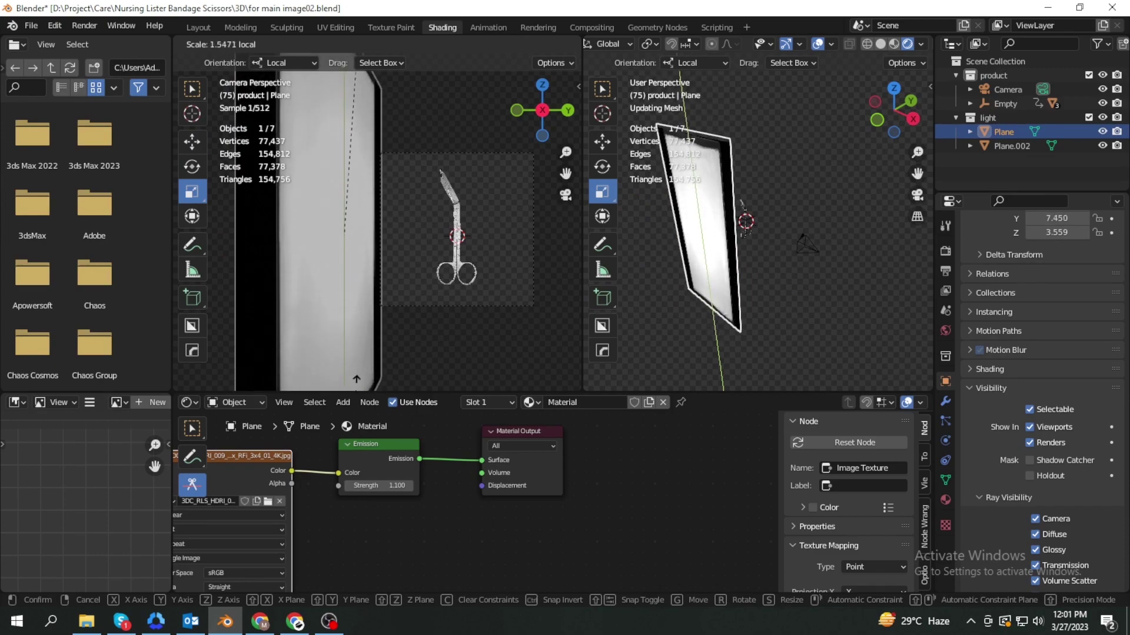
mouse_move(352, 304)
middle_mouse_down()
mouse_move(283, 315)
mouse_move(345, 462)
middle_mouse_up()
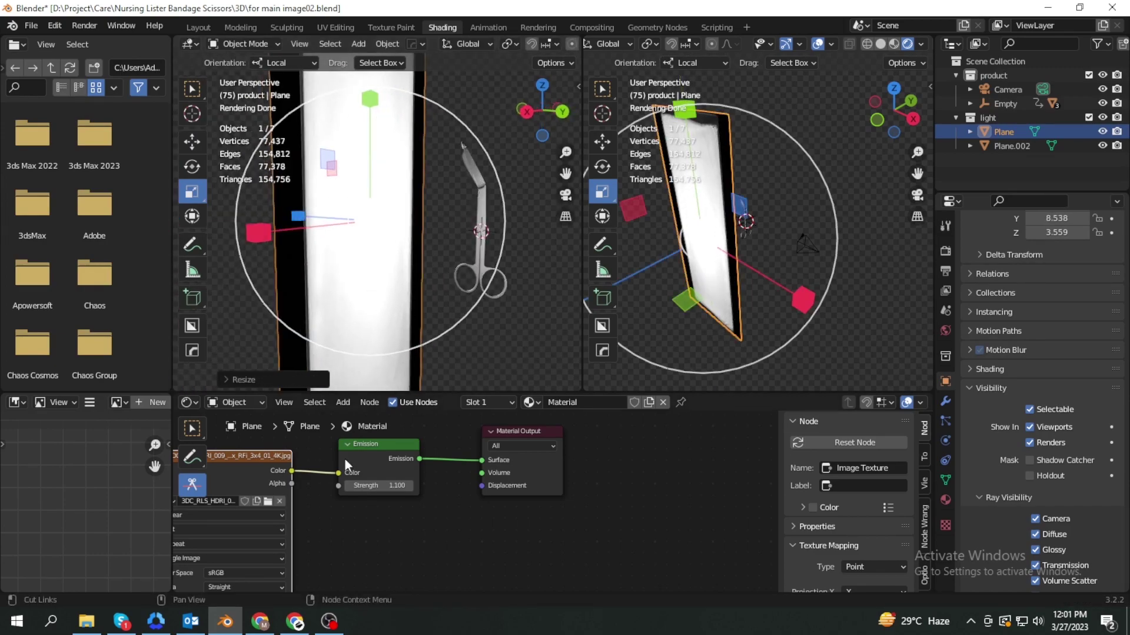
scroll(823, 533, "down", 5)
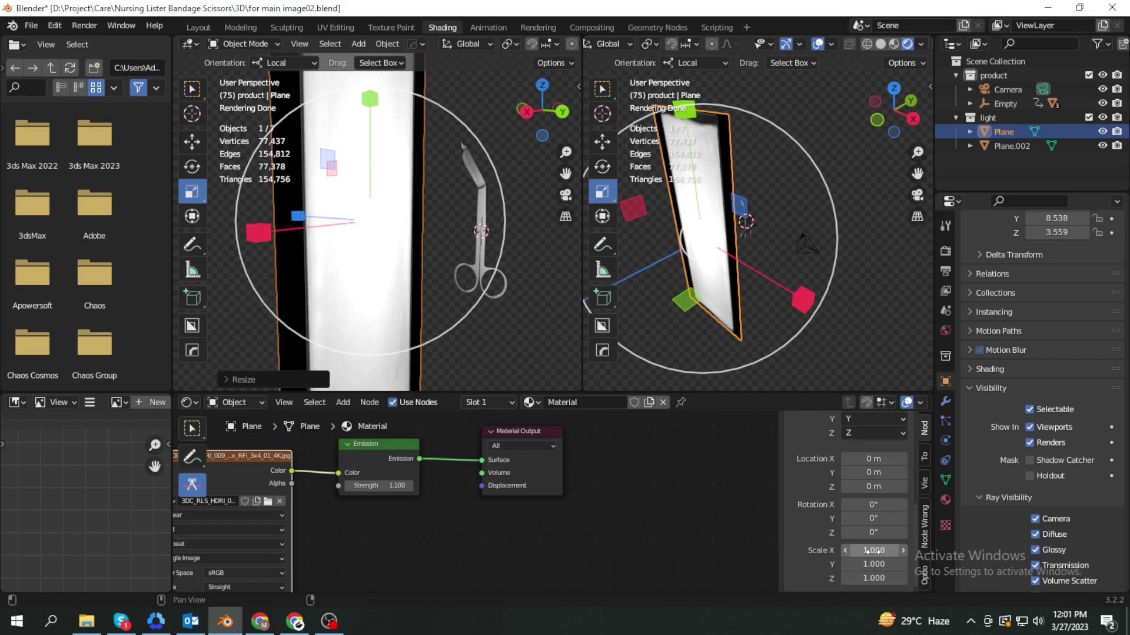
- Set the softbox texture mapping Location X to 0.142 m and Scale X to 0.720
mouse_move(873, 550)
left_mouse_down()
mouse_move(864, 550)
mouse_move(873, 530)
left_mouse_up()
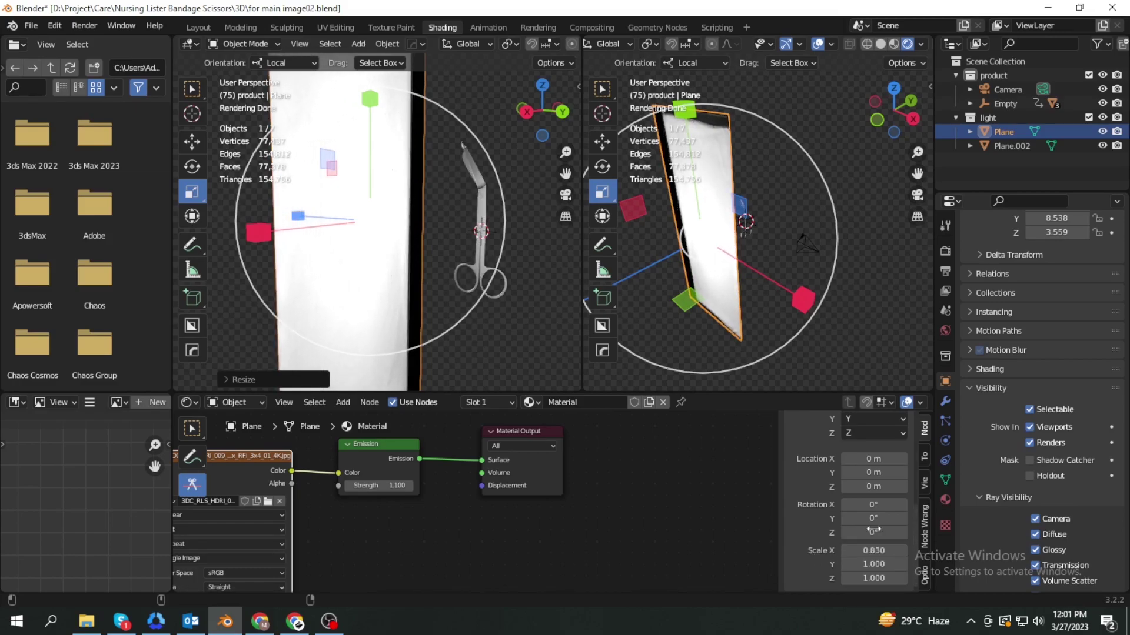
left_click_drag(873, 458, 881, 502)
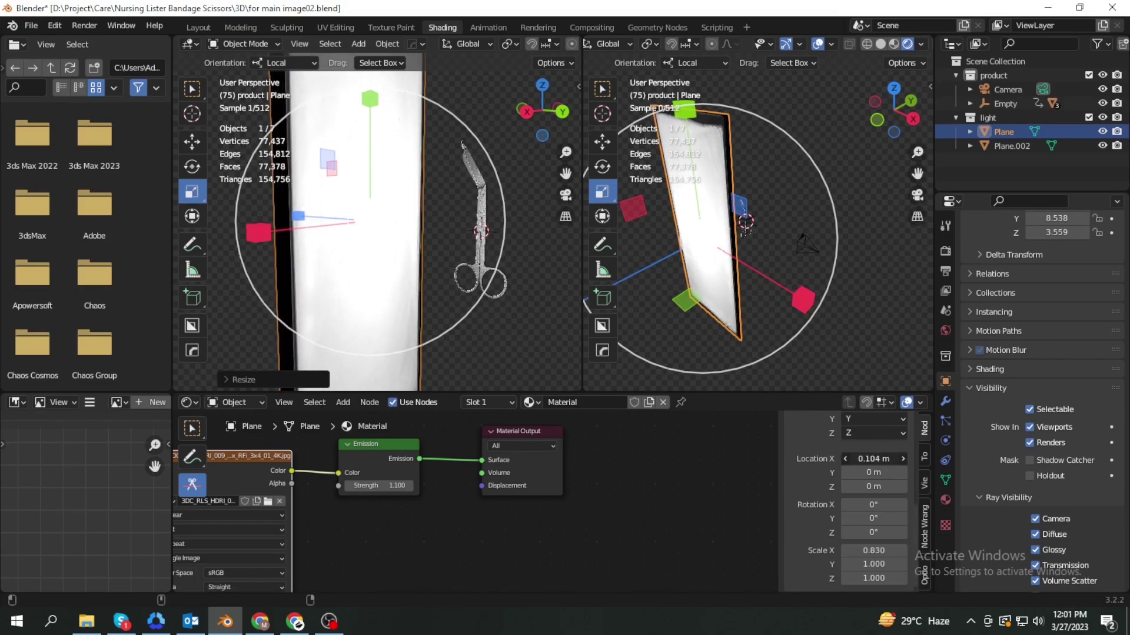
left_click_drag(873, 550, 864, 550)
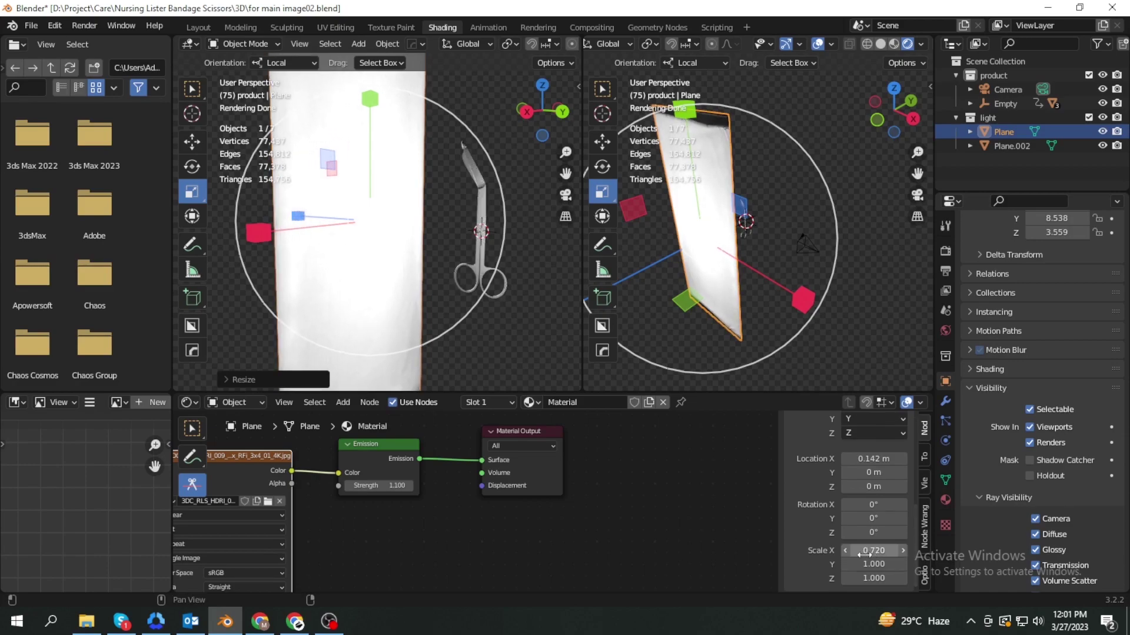
middle_click_drag(447, 318, 467, 327)
- Return to camera view and zoom in on the scissors' finger rings
key("KP_0")
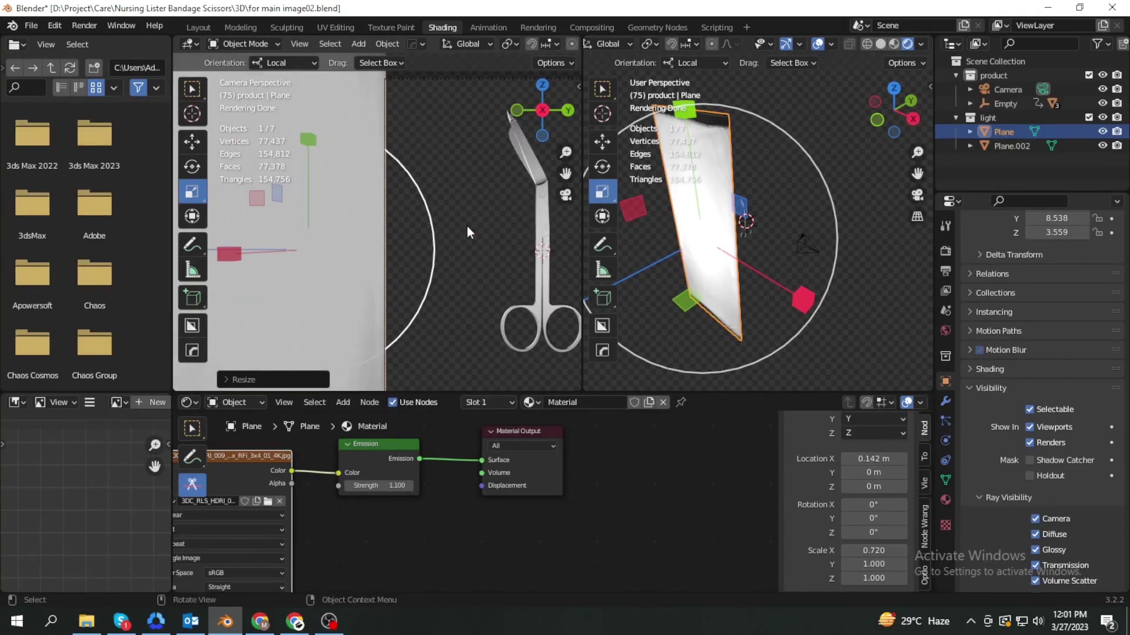
scroll(412, 253, "up", 1)
scroll(452, 266, "up", 1)
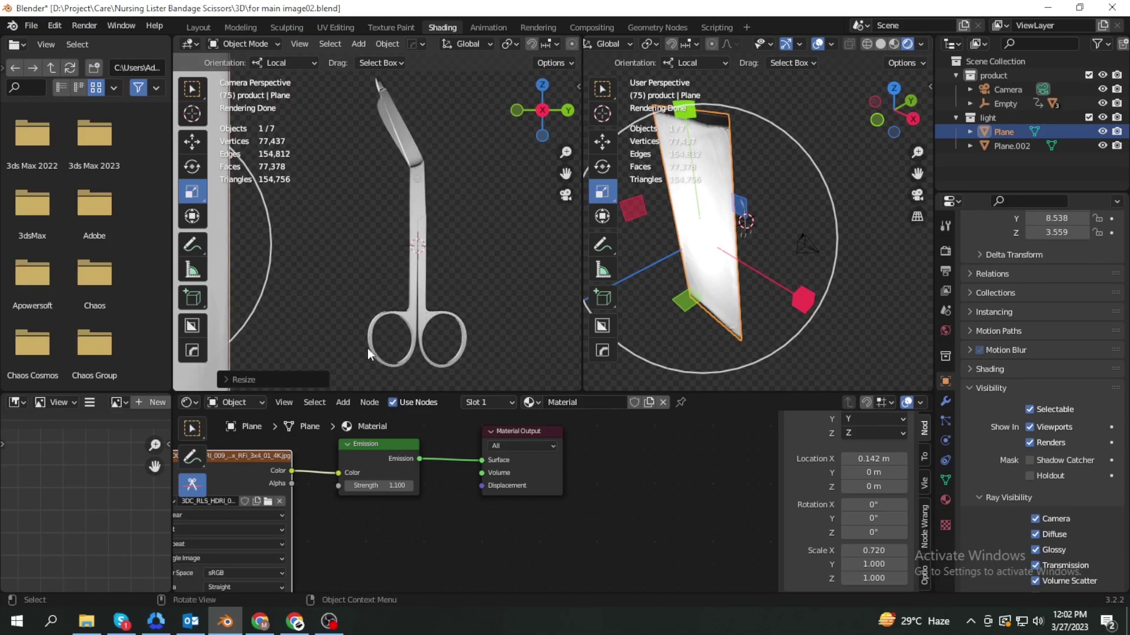
scroll(384, 366, "up", 2)
middle_click_drag(408, 363, 410, 172, "shift")
scroll(379, 195, "up", 2)
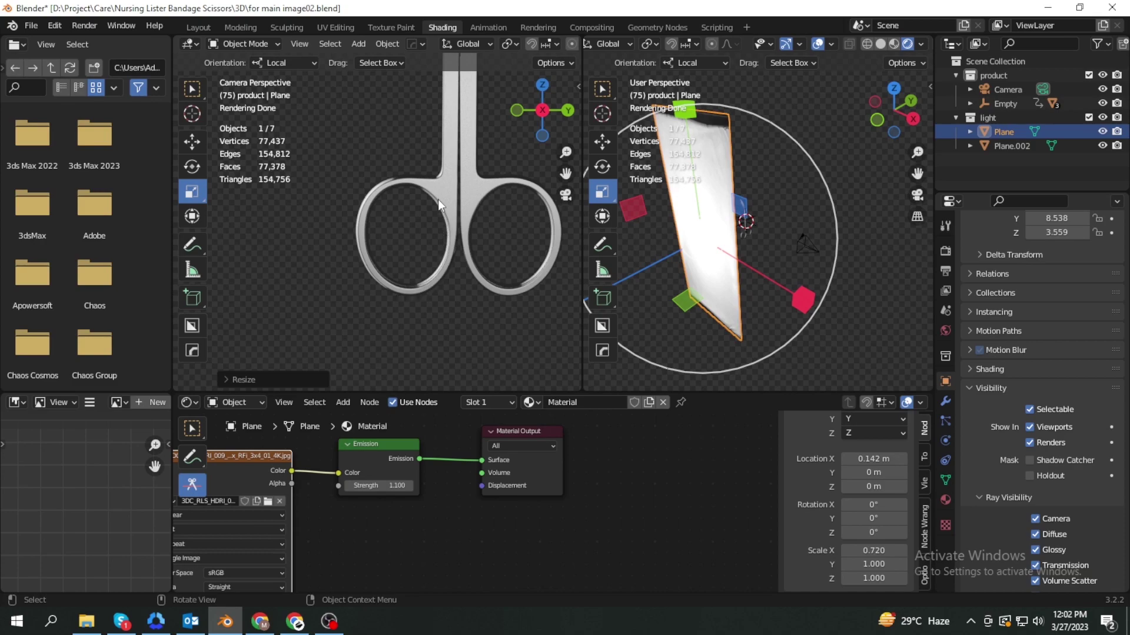
- Duplicate Plane as Plane.003 and place it in the light collection
left_click(1103, 133)
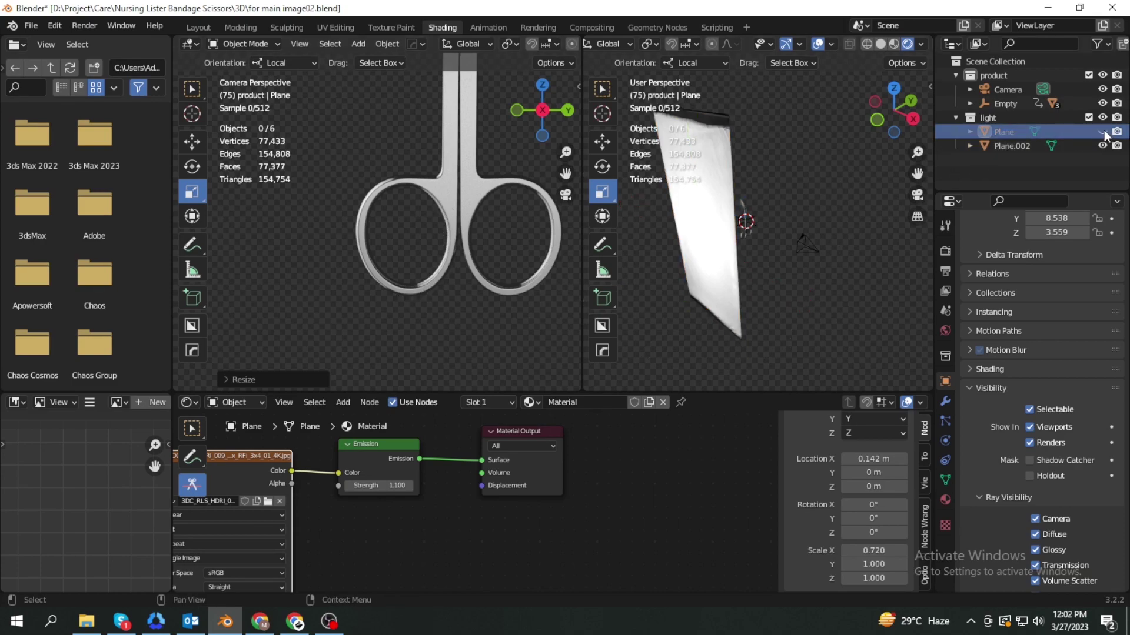
scroll(436, 310, "down", 2)
scroll(436, 302, "down", 2)
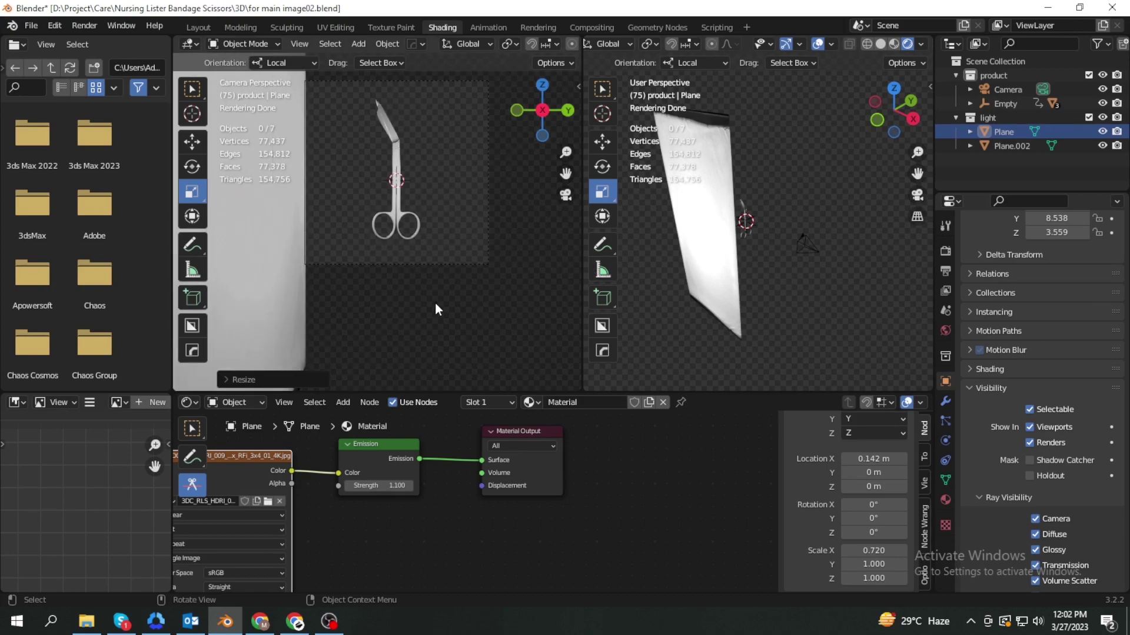
scroll(403, 243, "down", 2)
scroll(403, 244, "down", 2)
left_click(318, 236)
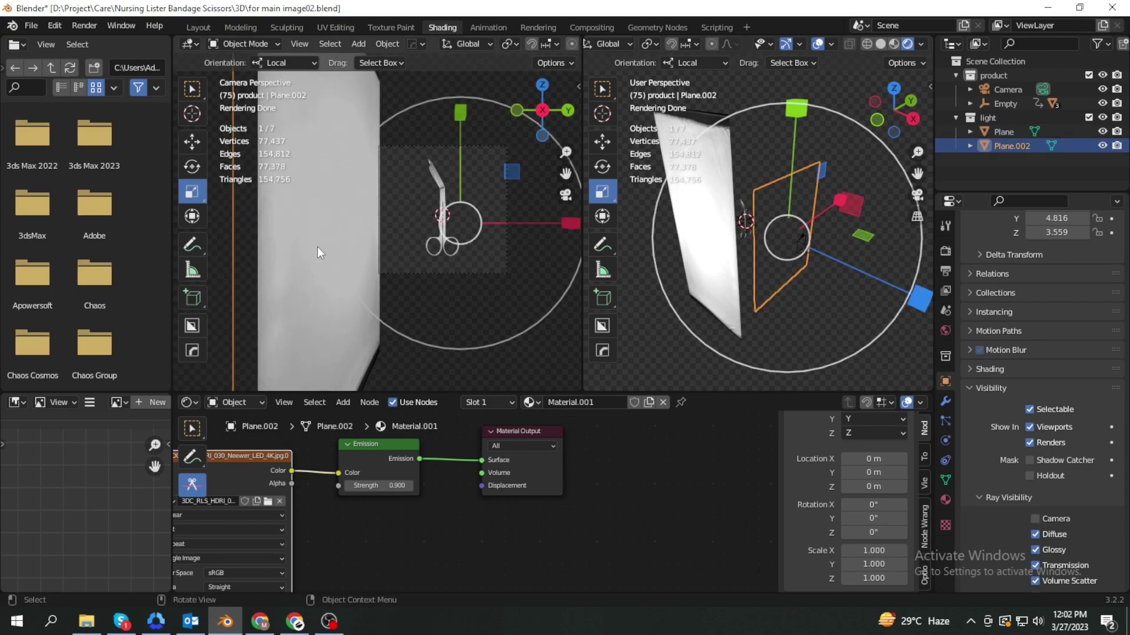
left_click(317, 249)
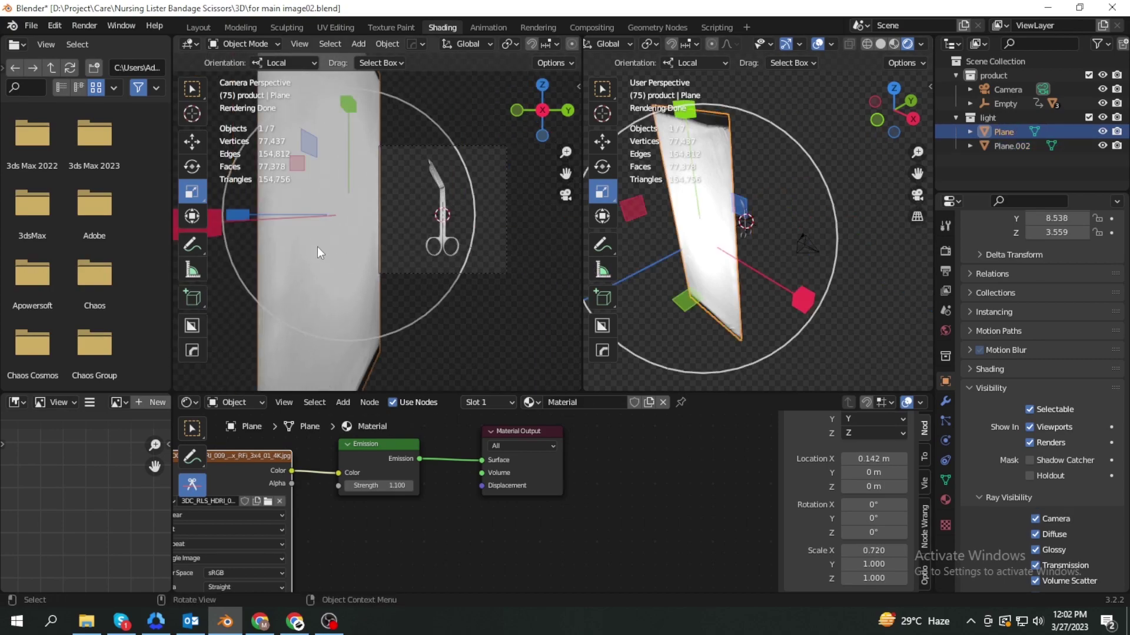
key("ctrl+c")
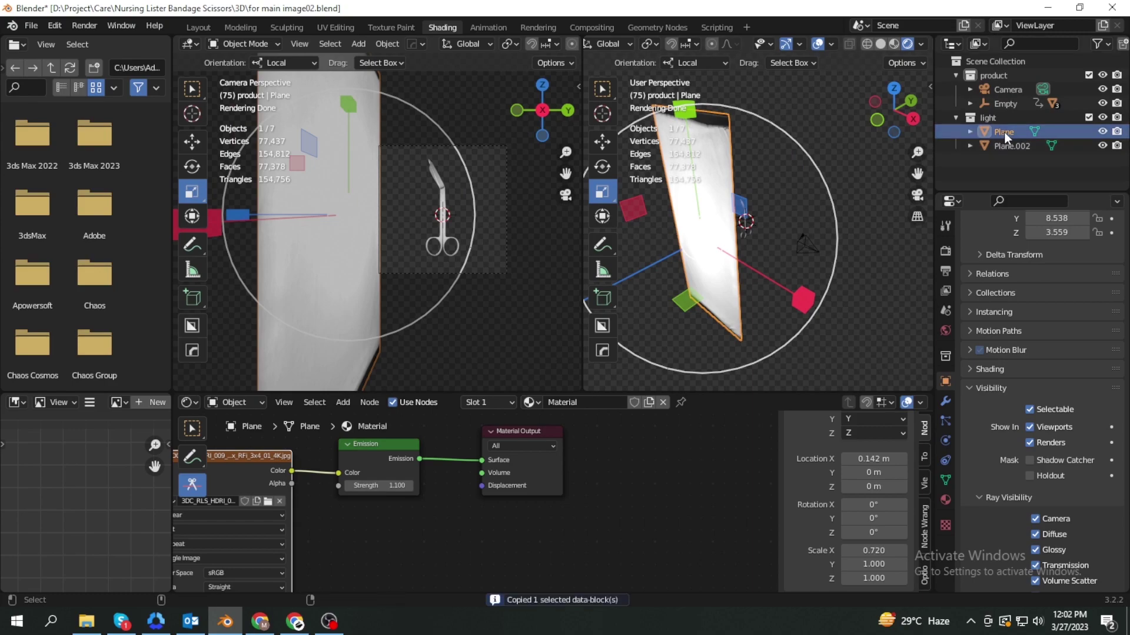
key("ctrl+v")
left_click_drag(1000, 122, 997, 133)
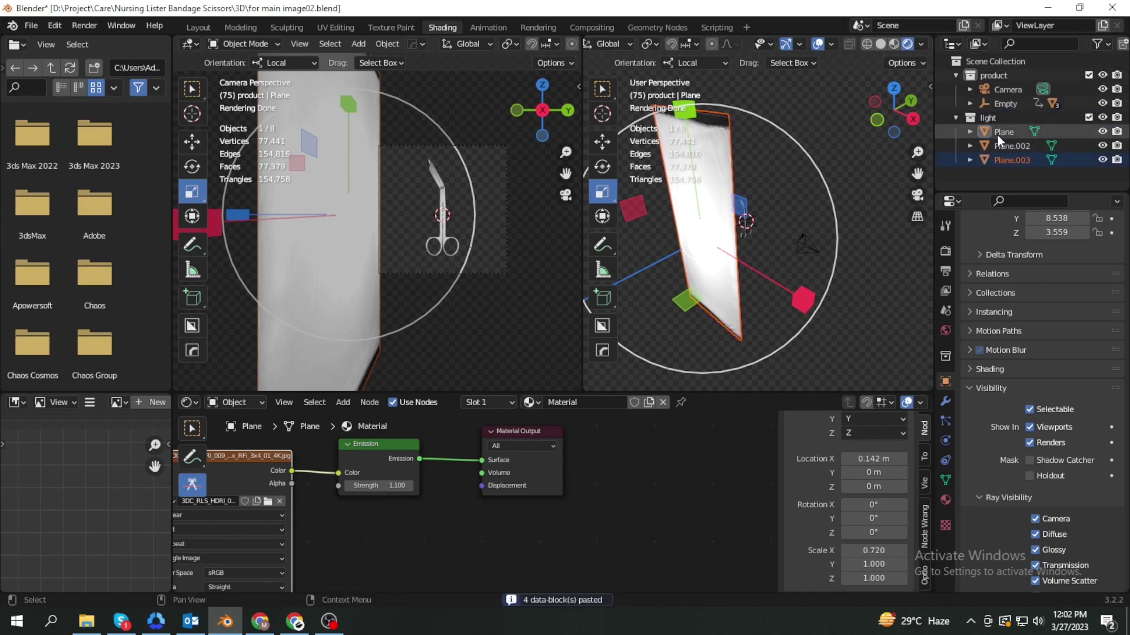
left_click(1012, 160)
- Slide Plane.003 to the opposite side of the scissors and check both planes
left_click(191, 143)
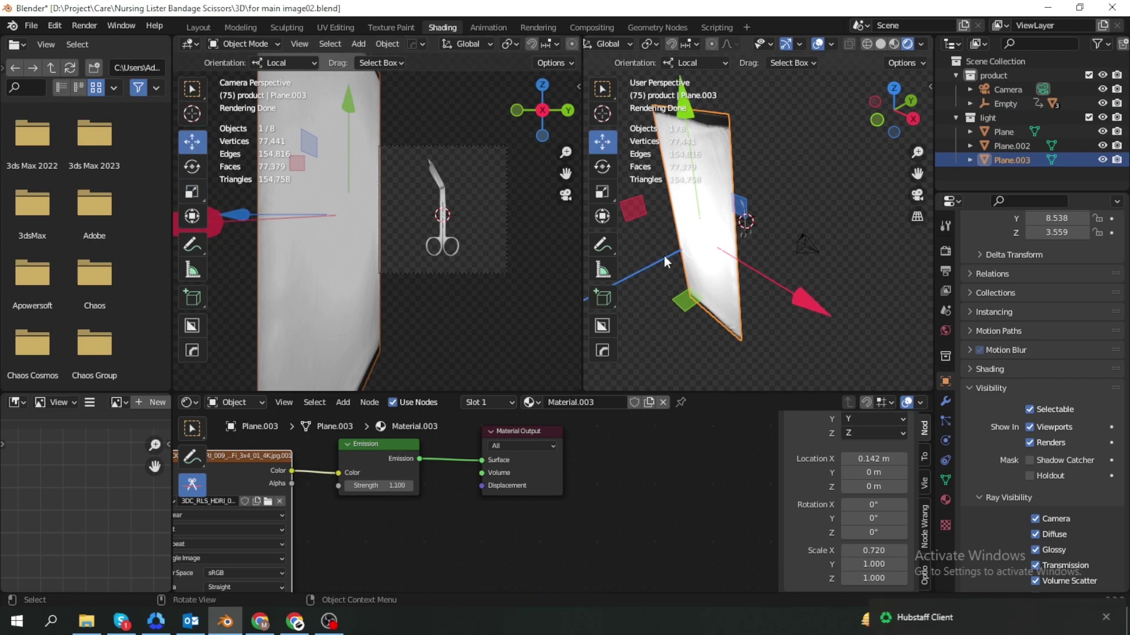
left_click_drag(664, 255, 744, 244)
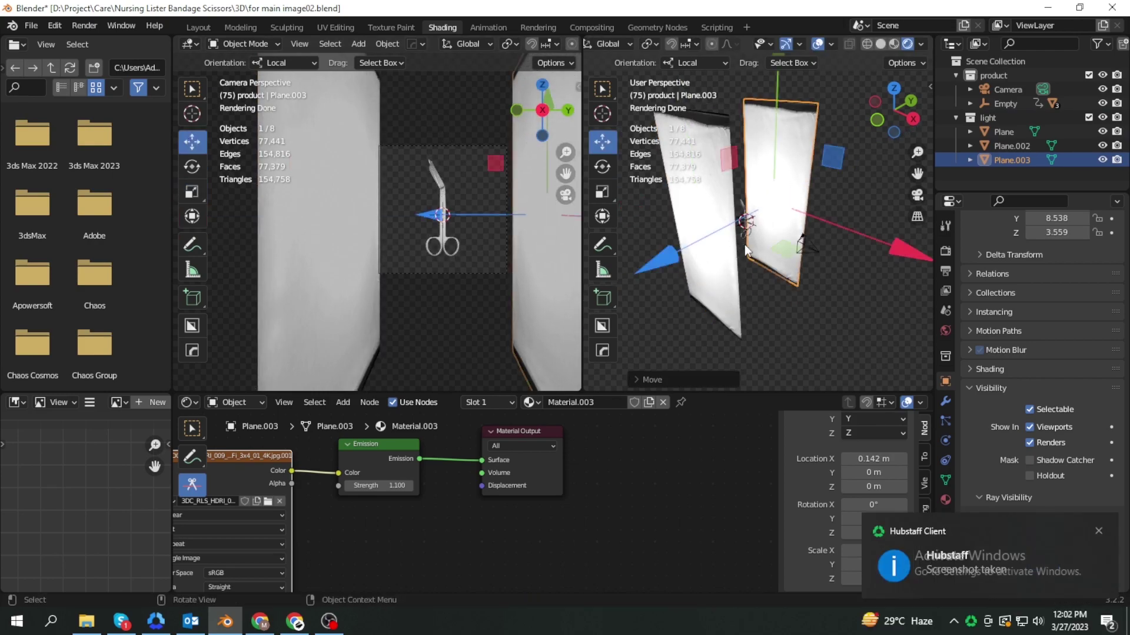
scroll(486, 276, "up", 5)
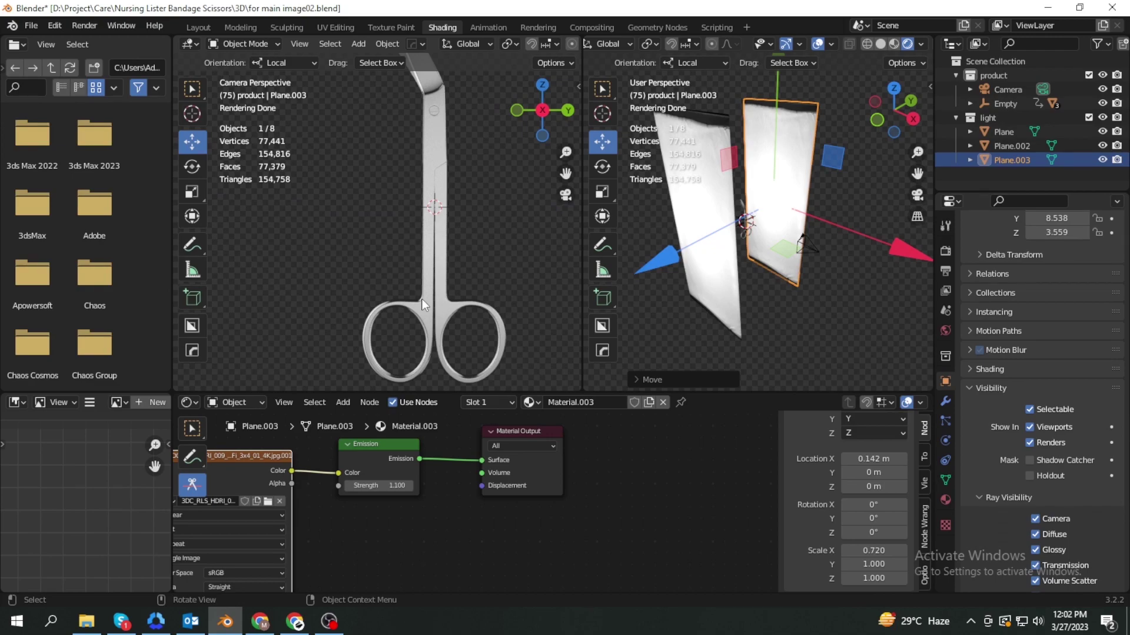
scroll(422, 299, "down", 3)
scroll(422, 299, "down", 2)
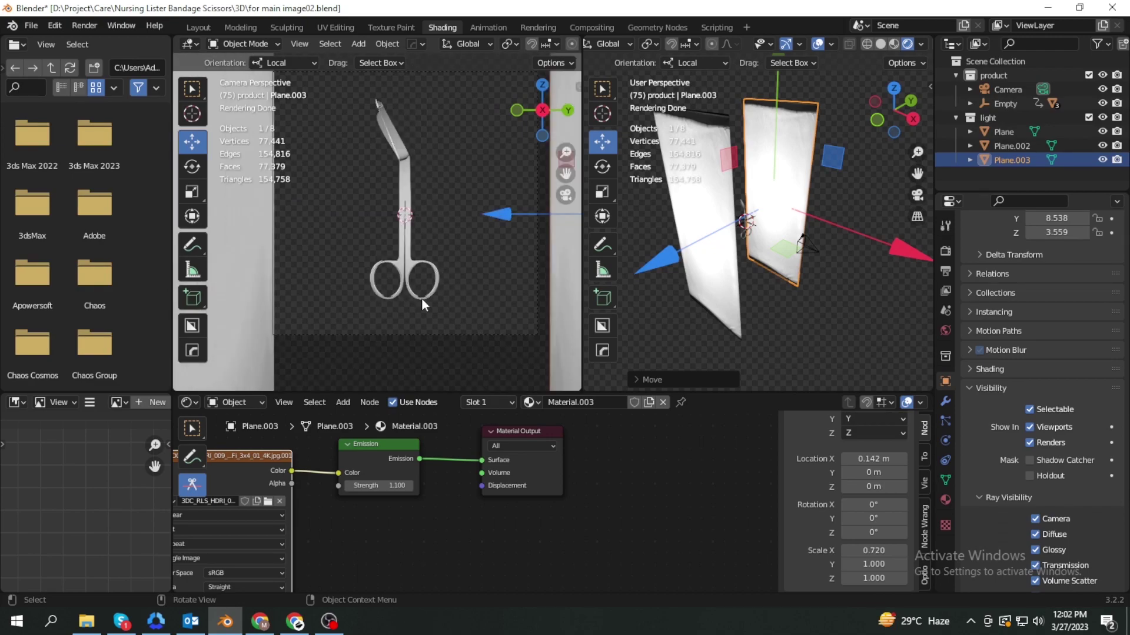
middle_click_drag(786, 282, 703, 281)
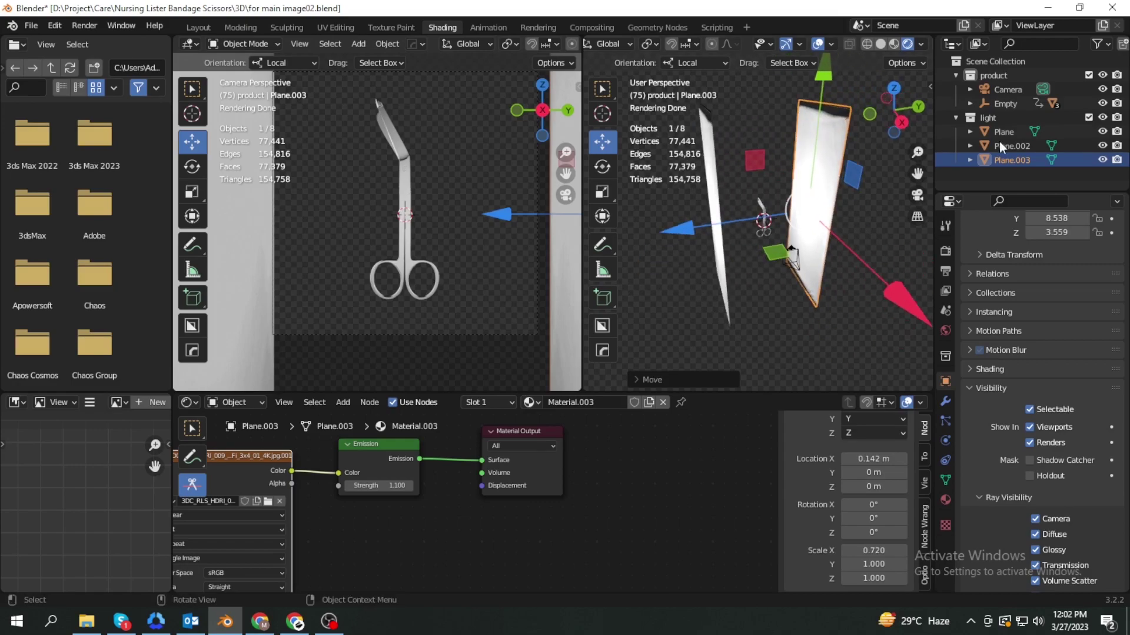
- Toggle Plane.002's visibility to compare lighting and frame its material nodes
left_click(1019, 147)
left_click(1102, 145)
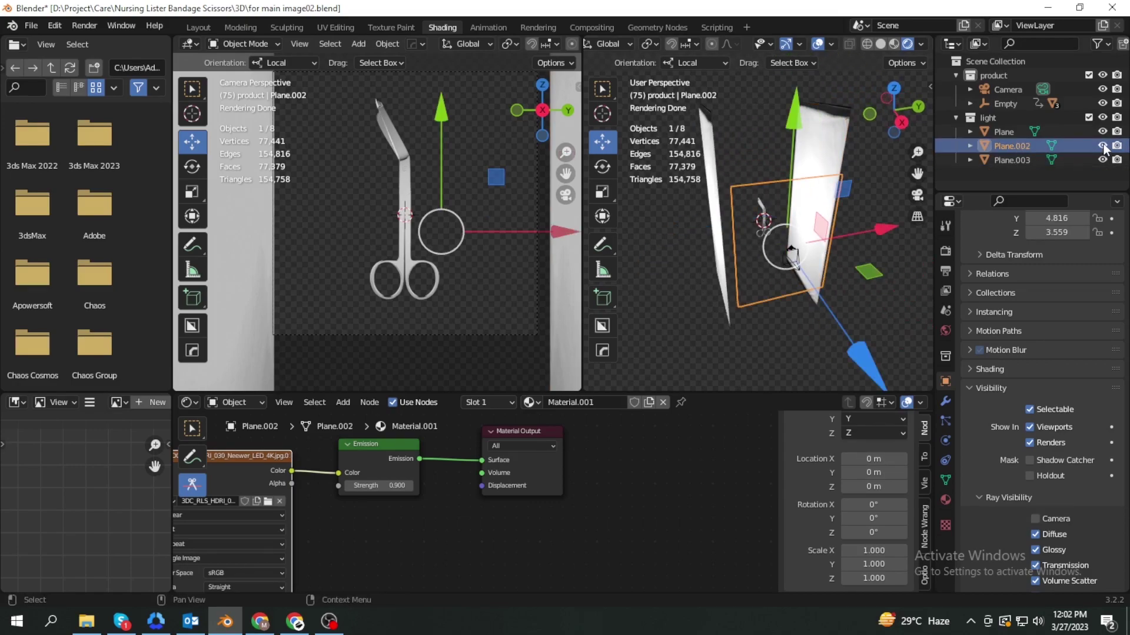
left_click(1102, 146)
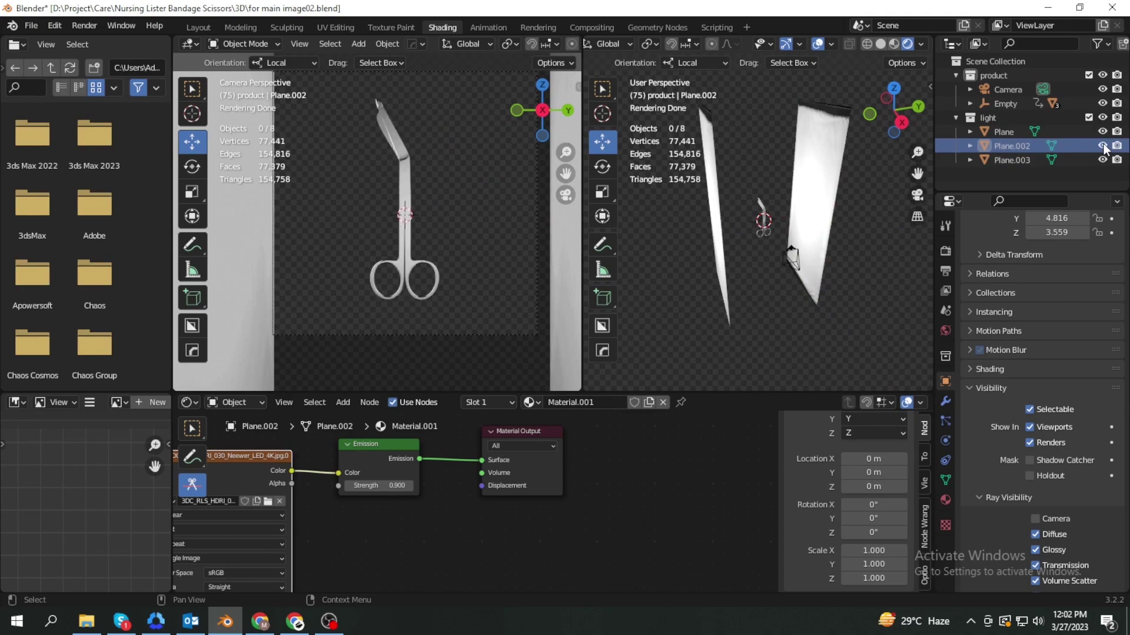
left_click(1011, 144)
key("Home")
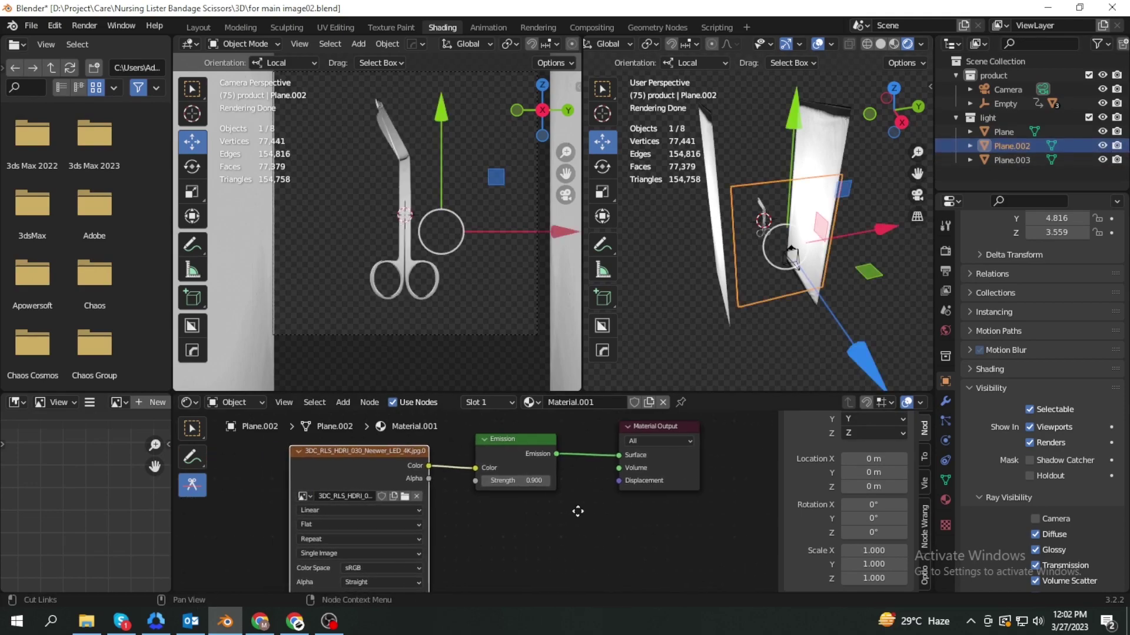
scroll(477, 518, "up", 2, "ctrl")
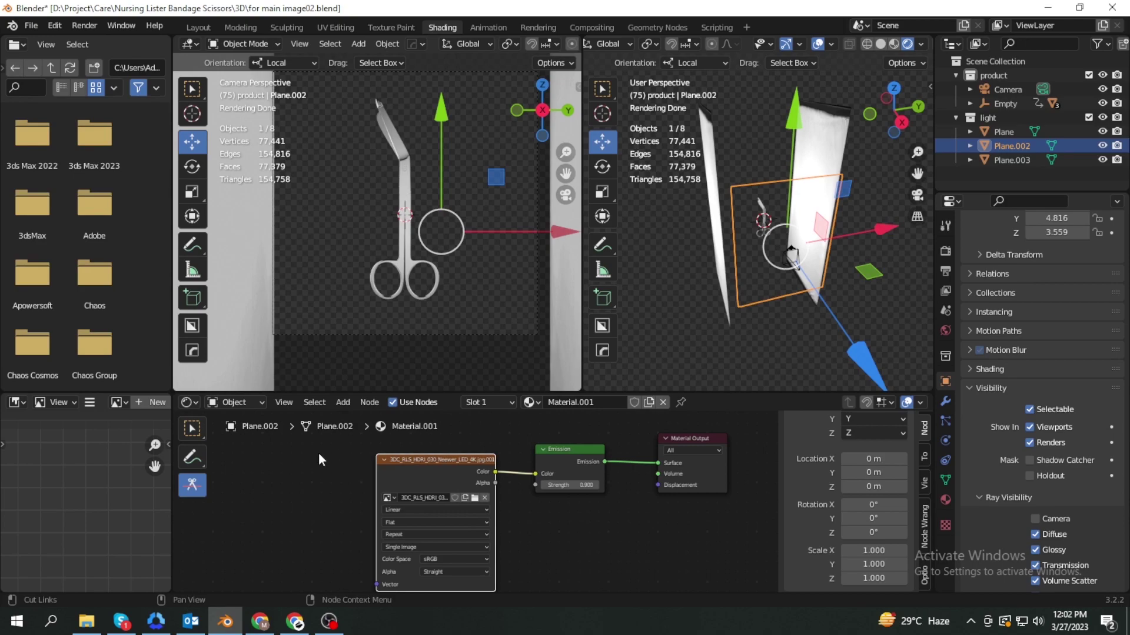
- Insert a Gamma node on the Image Texture-to-Emission link
left_click_drag(468, 459, 348, 461)
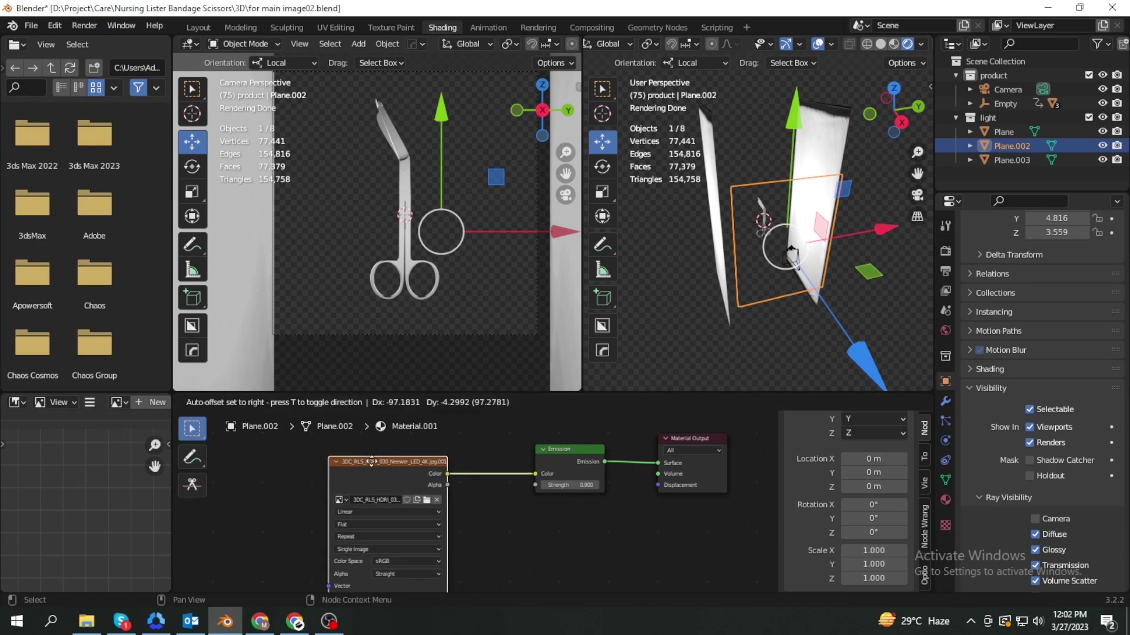
key("shift+a")
left_click(463, 428)
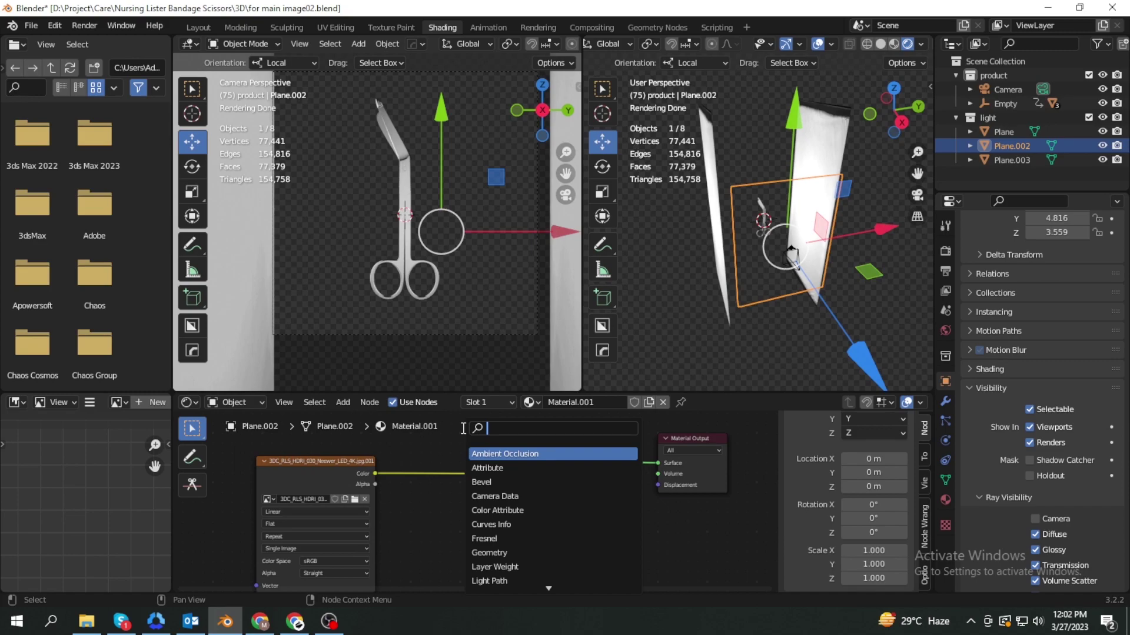
type("gamma")
key("Return")
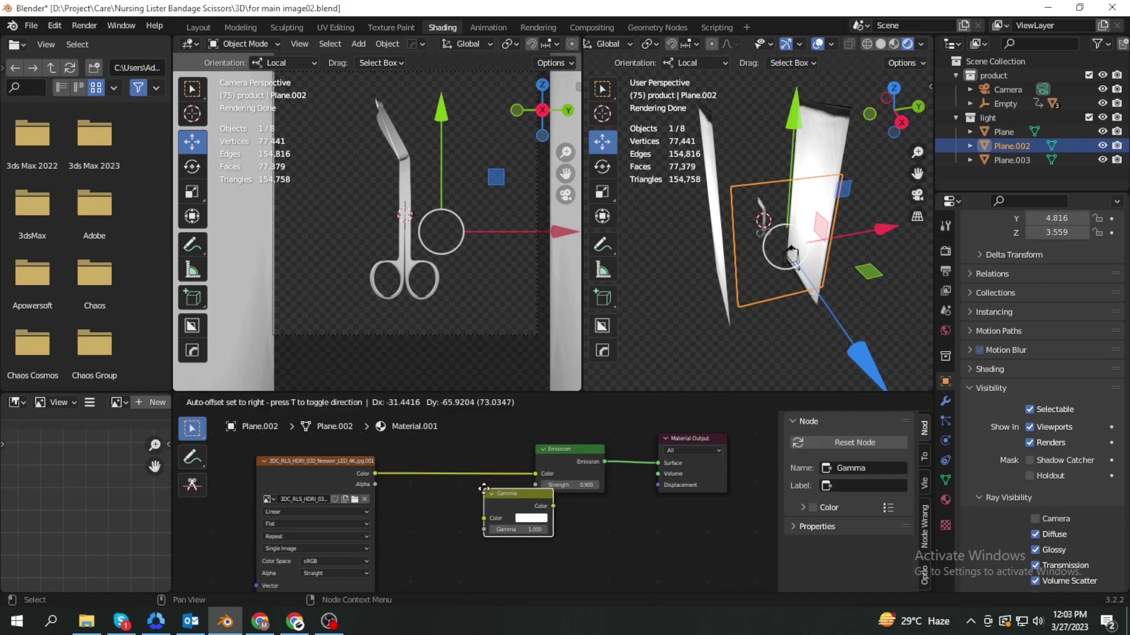
left_click(436, 461)
scroll(477, 512, "up", 2)
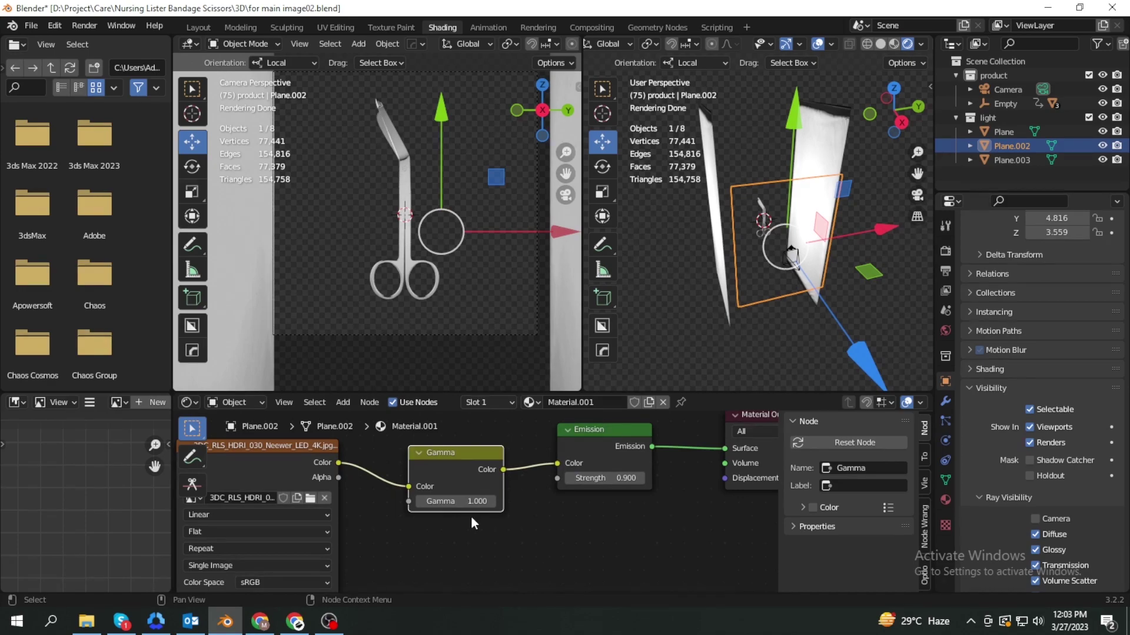
scroll(470, 517, "up", 1)
- Set Gamma to 1.600 and raise the softbox Emission Strength to 1.600
left_click(1033, 518)
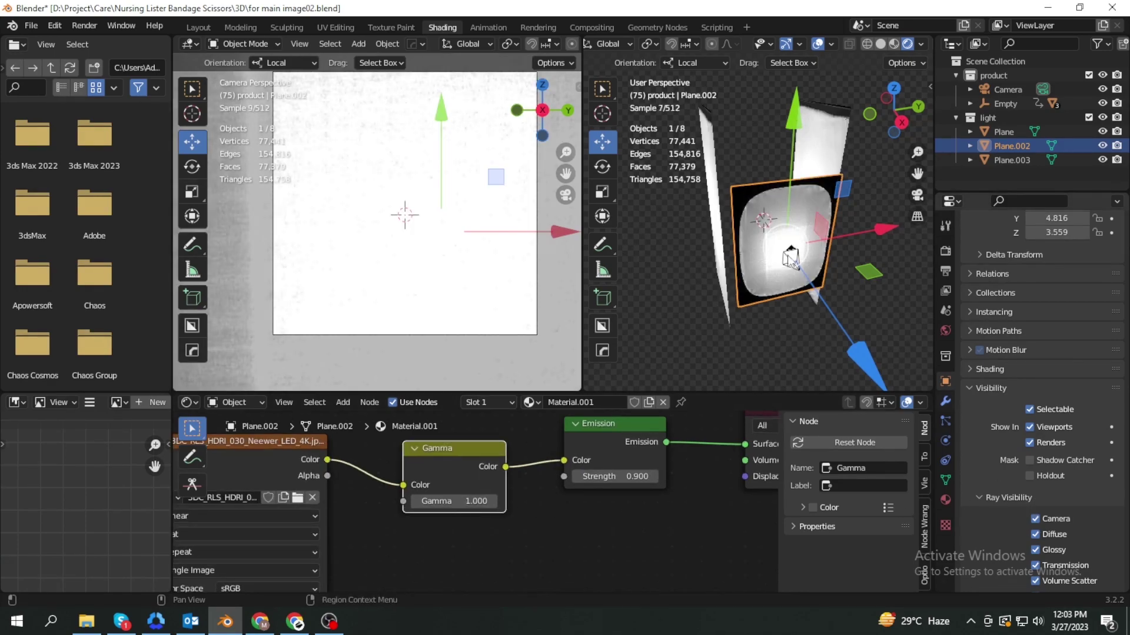
scroll(706, 289, "up", 2)
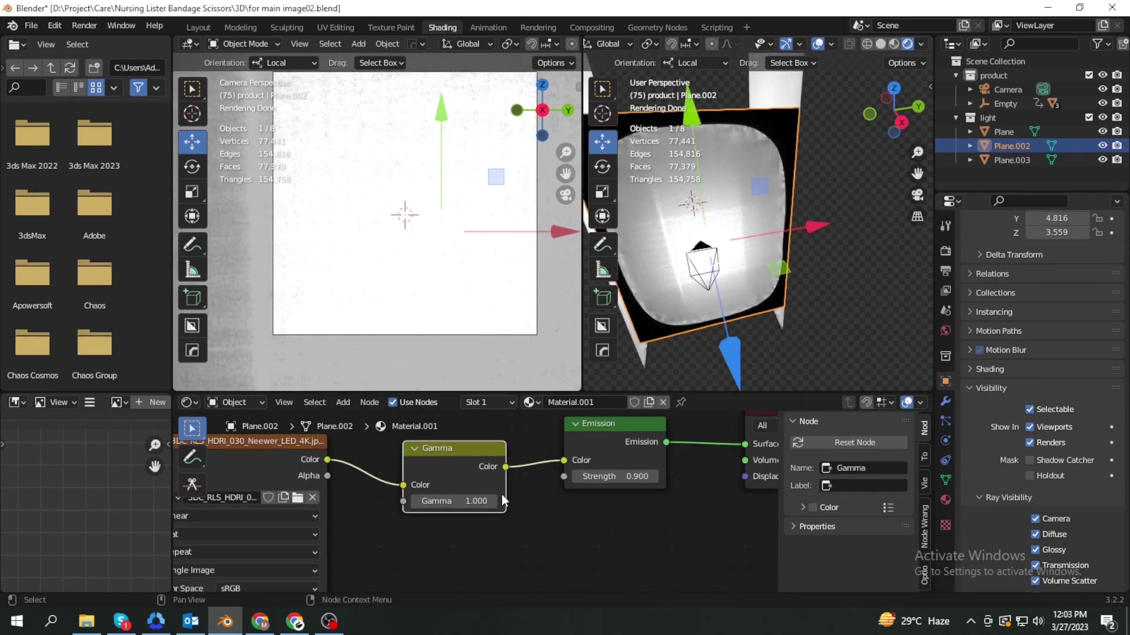
left_click_drag(480, 502, 515, 502)
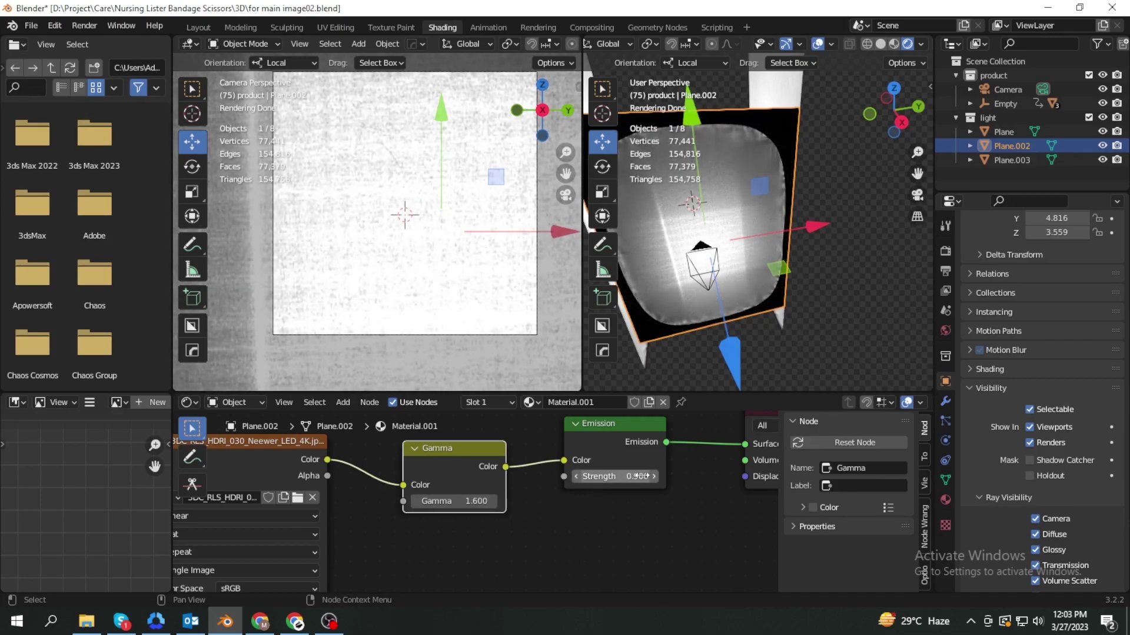
left_click_drag(619, 480, 637, 477)
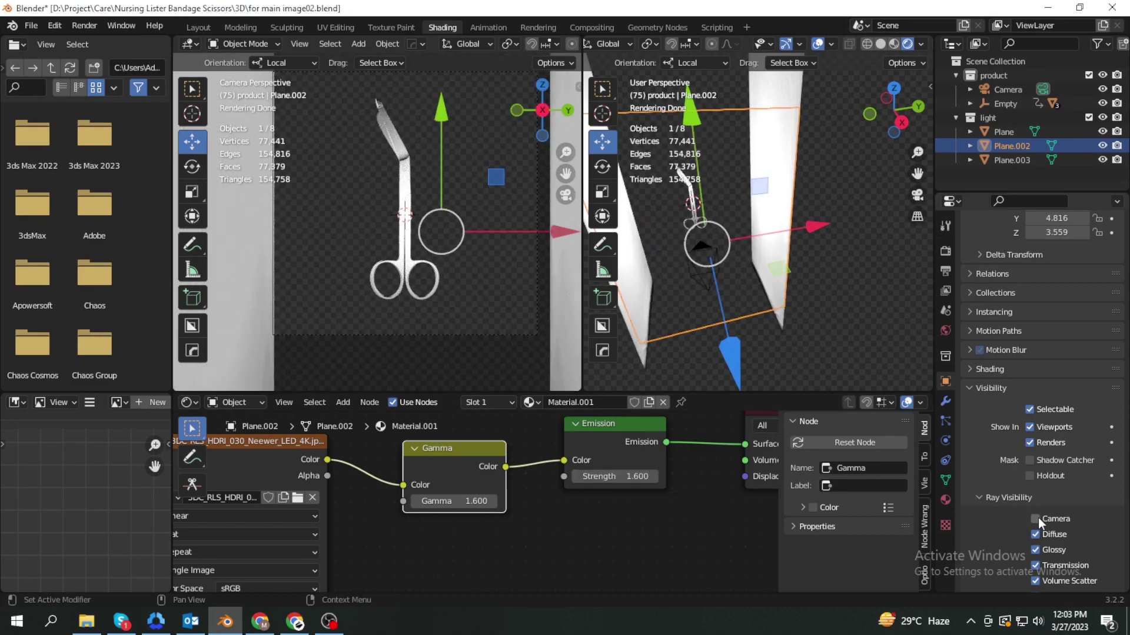
scroll(451, 246, "up", 3)
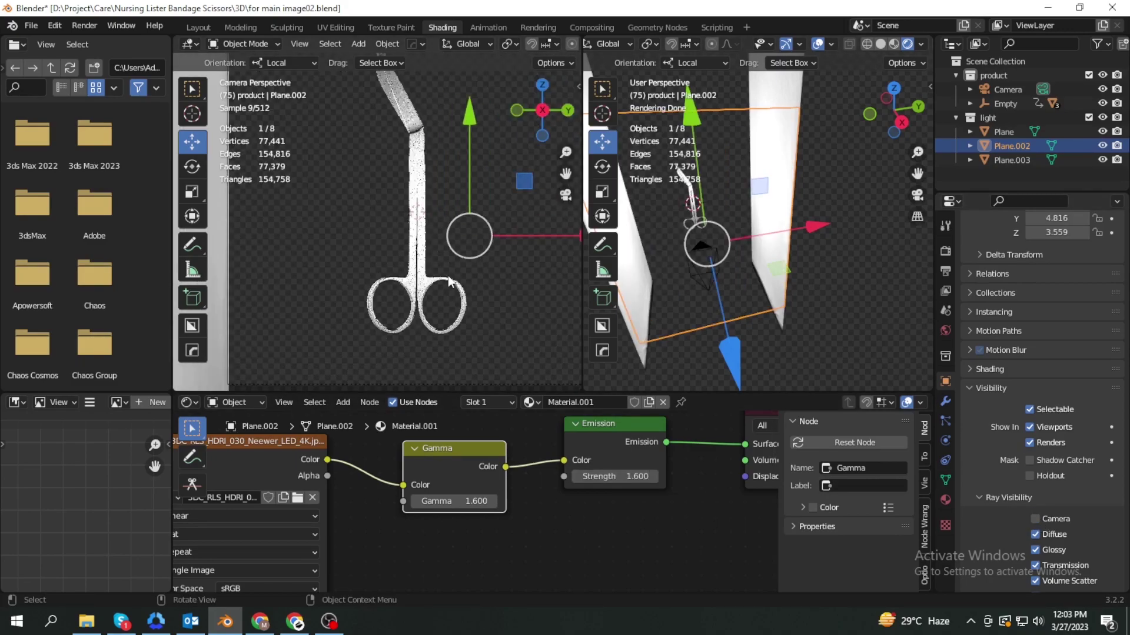
scroll(450, 274, "up", 4)
scroll(415, 228, "up", 3)
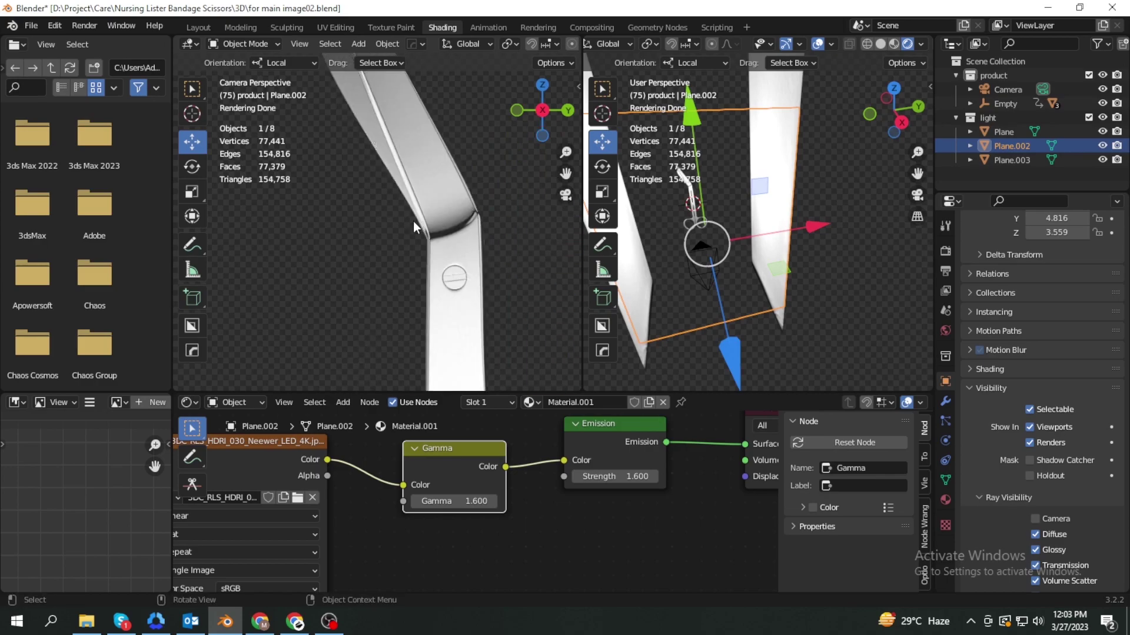
scroll(413, 222, "down", 3)
scroll(430, 232, "down", 2)
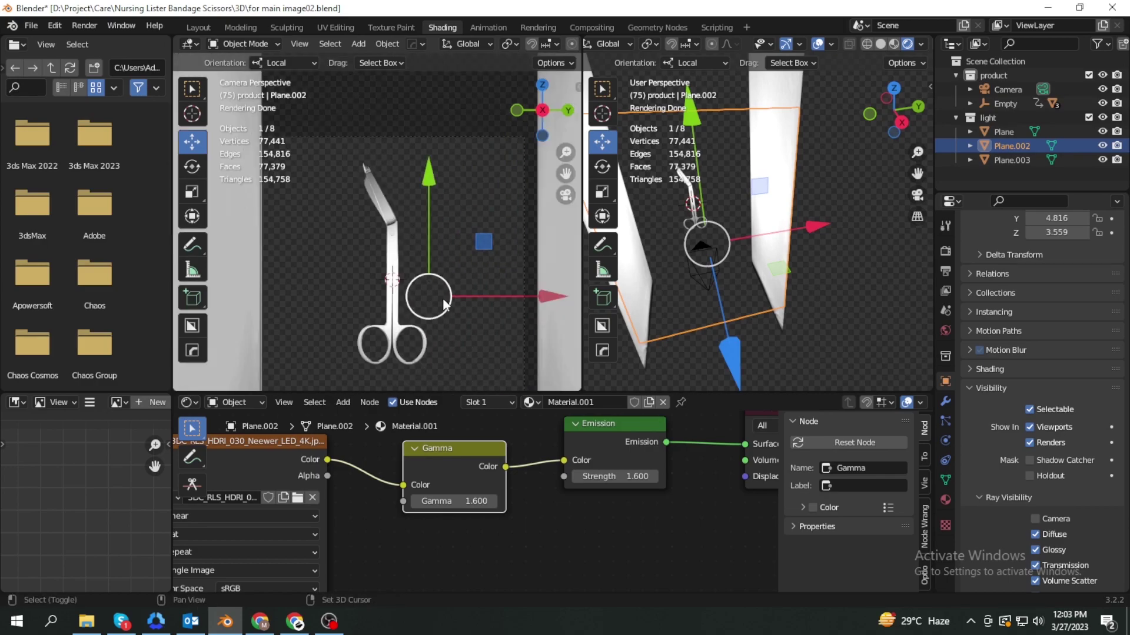
scroll(437, 239, "up", 1)
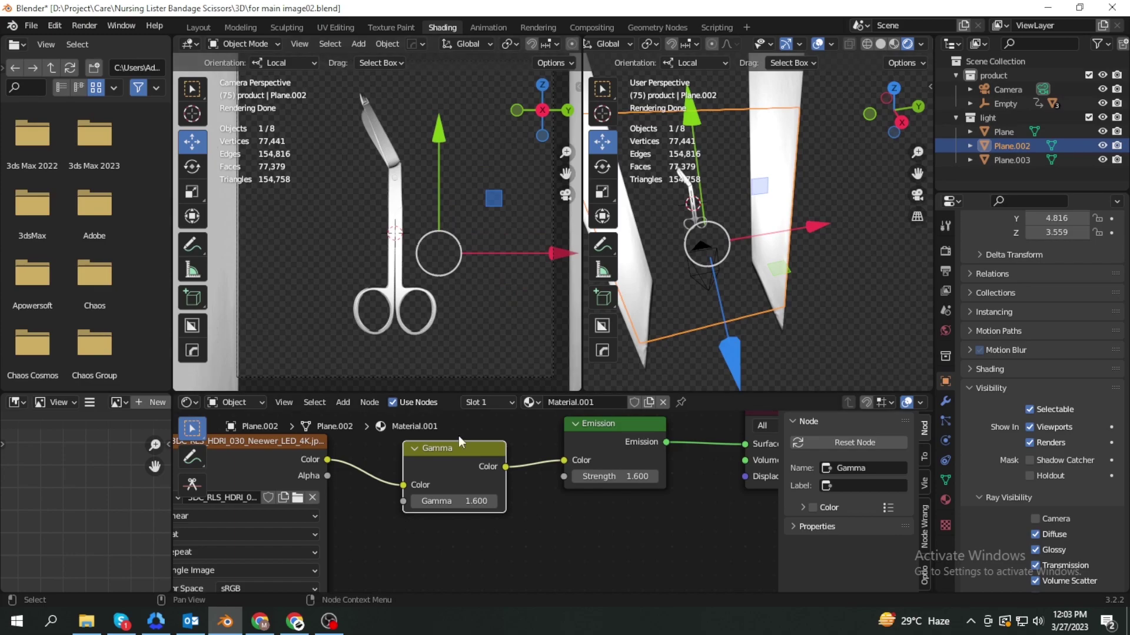
- Nudge Plane.002 along its local axis and orbit the view around the scene
mouse_move(695, 139)
left_mouse_down()
mouse_move(693, 127)
mouse_move(693, 204)
mouse_move(698, 134)
left_mouse_up()
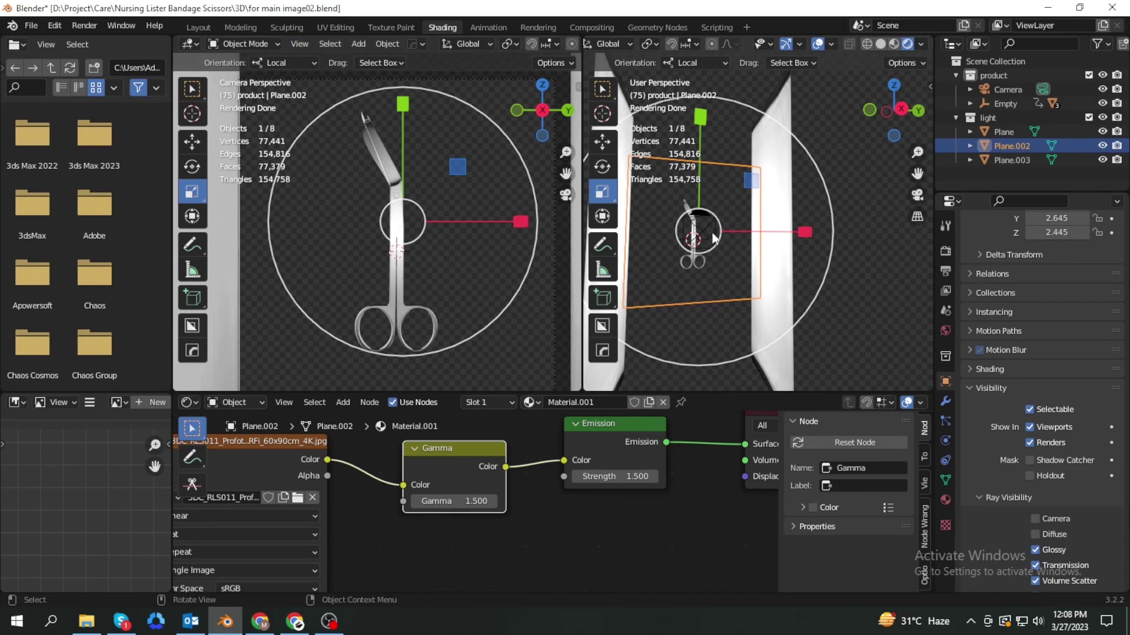
middle_click_drag(709, 347, 704, 318)
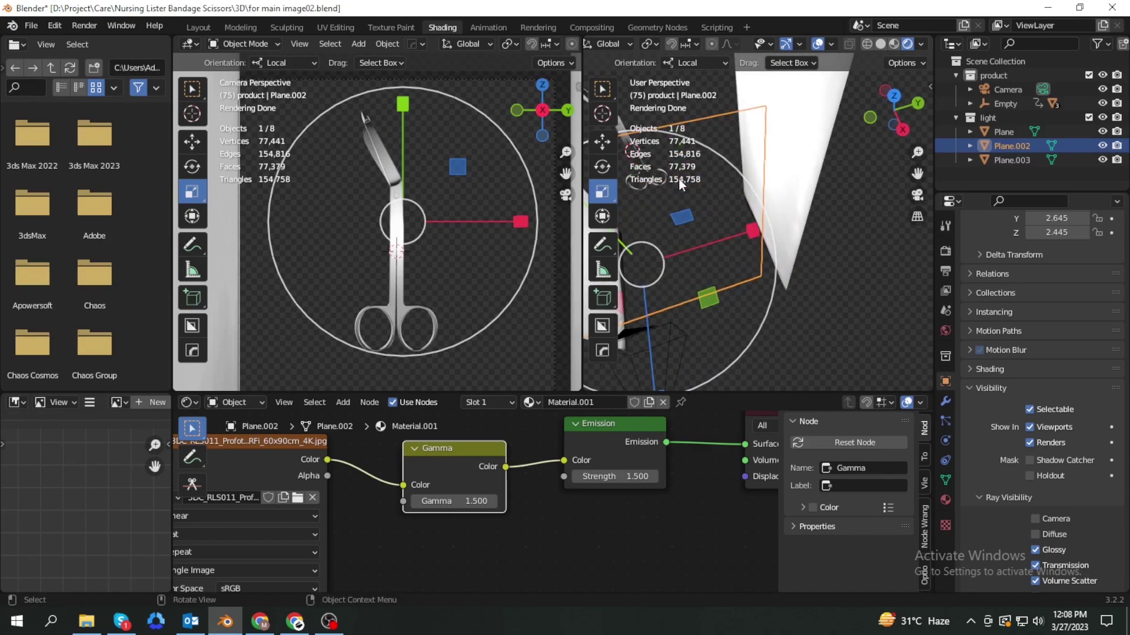
scroll(755, 242, "up", 3)
scroll(755, 241, "up", 3)
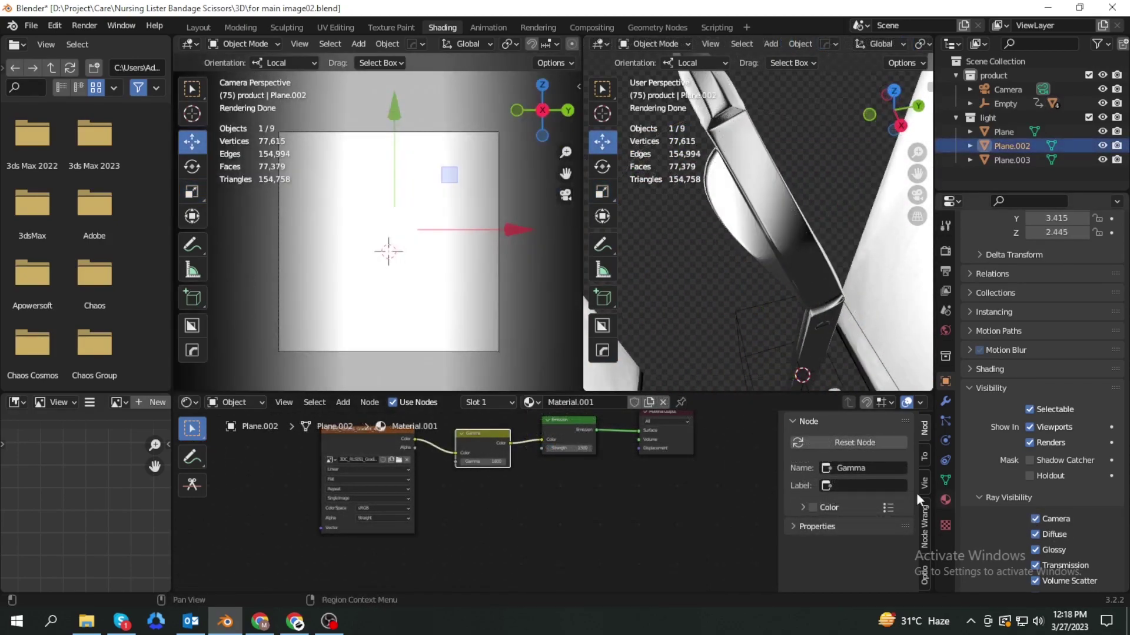
- Set the gradient texture mapping to Y rotation 63.2° and X location -2.53 m
left_click(355, 439)
scroll(847, 500, "down", 5)
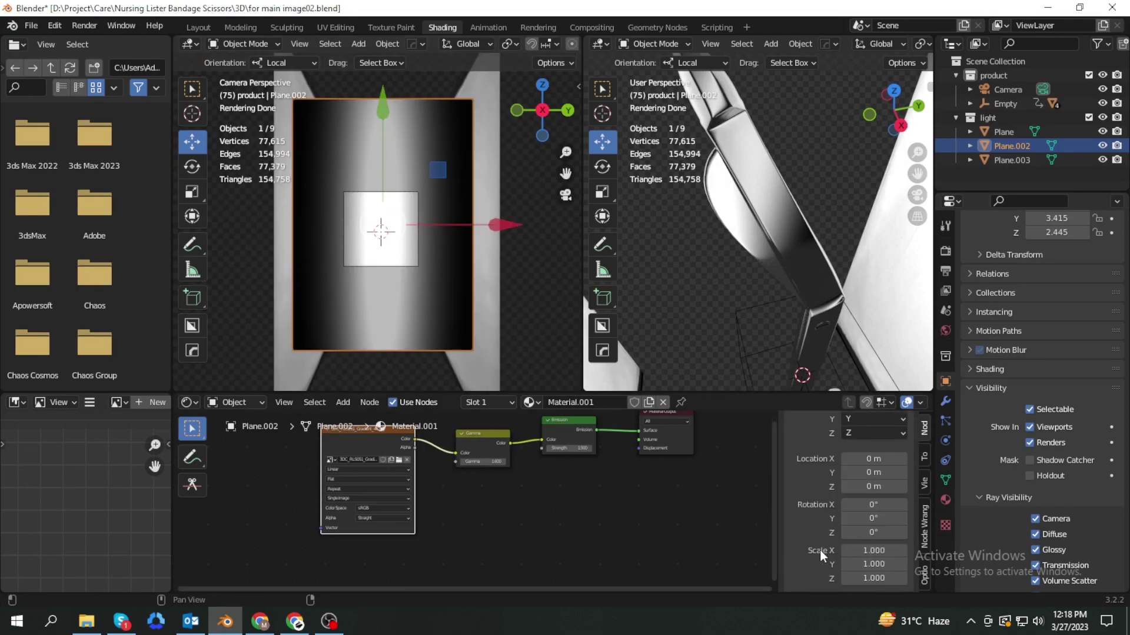
mouse_move(873, 517)
left_mouse_down()
mouse_move(883, 518)
mouse_move(873, 517)
left_mouse_up()
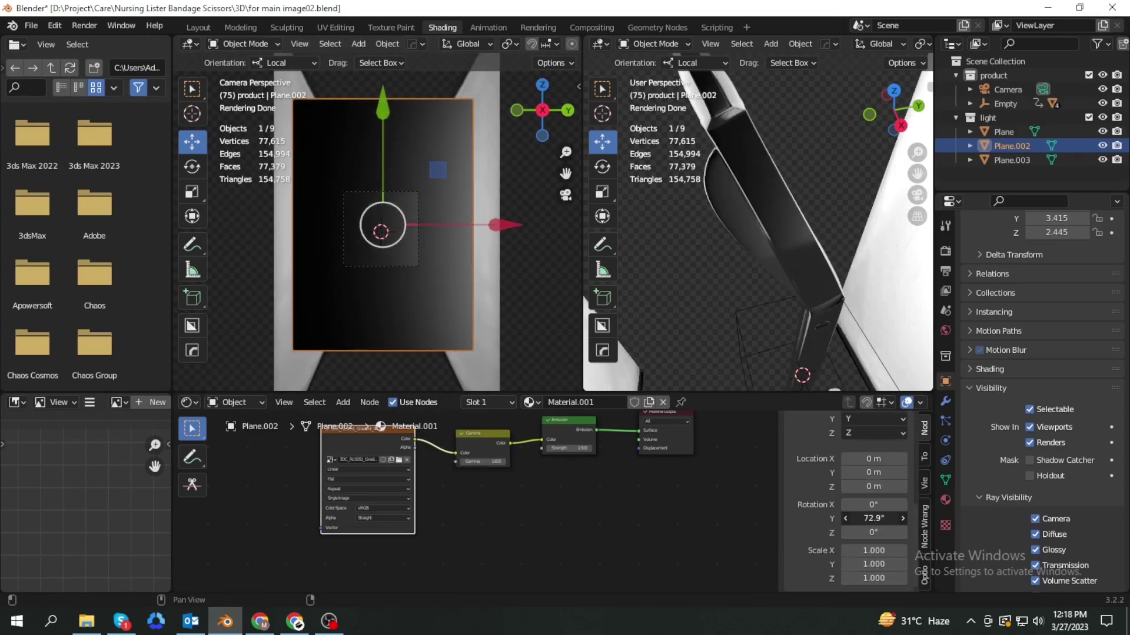
double_click(874, 518)
type("90")
key("Return")
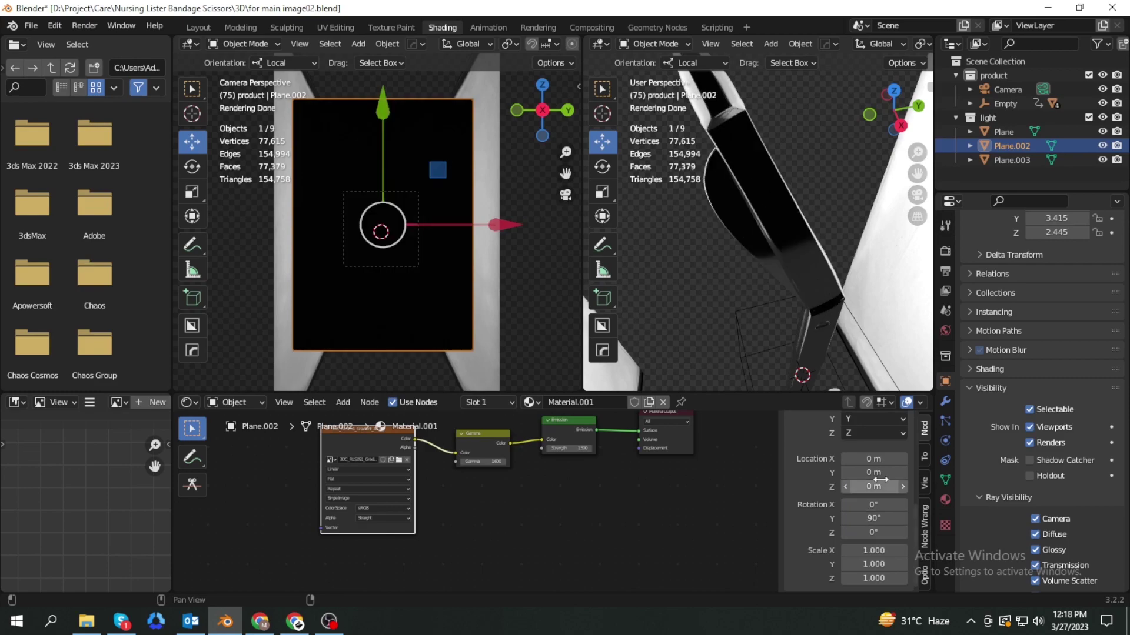
left_click_drag(873, 473, 862, 459)
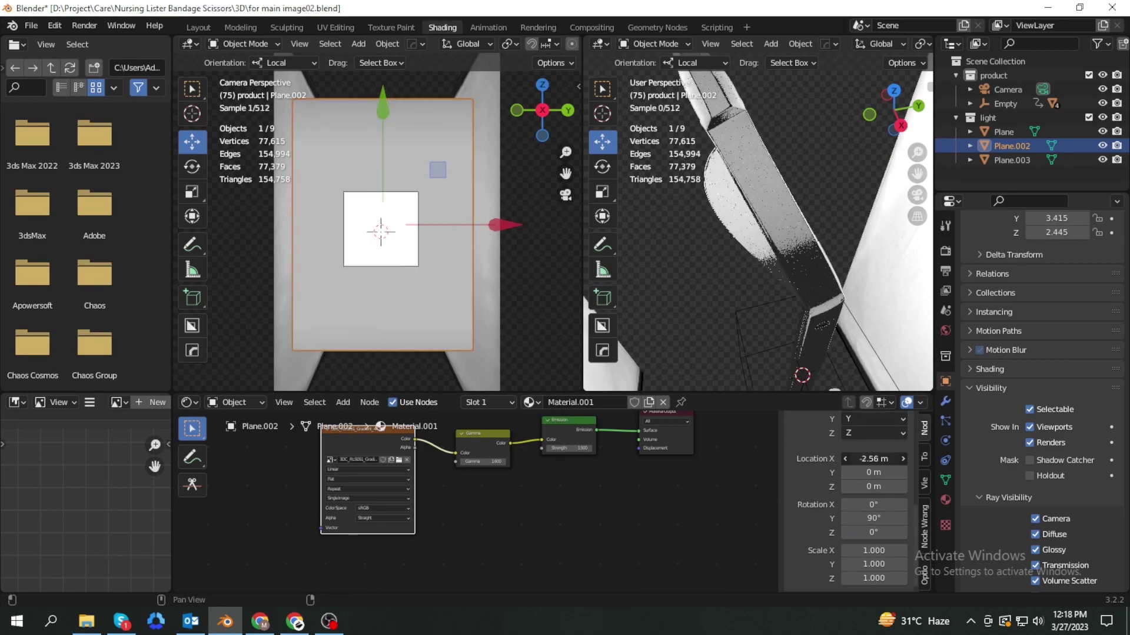
left_click_drag(875, 519, 865, 519)
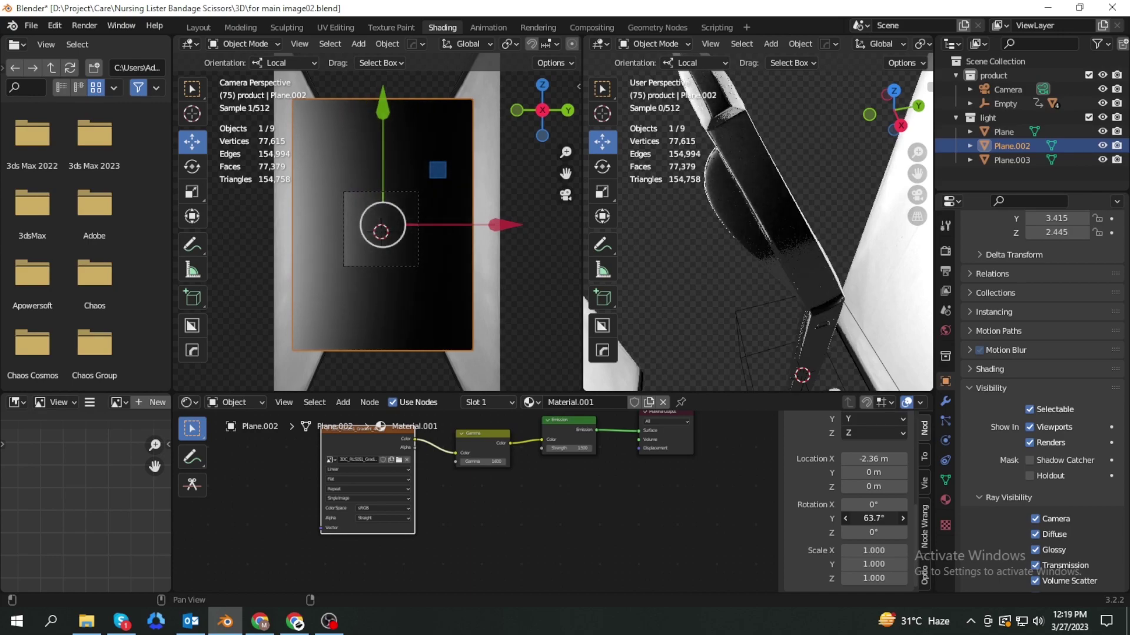
left_click_drag(873, 519, 865, 519)
left_click_drag(880, 459, 870, 459)
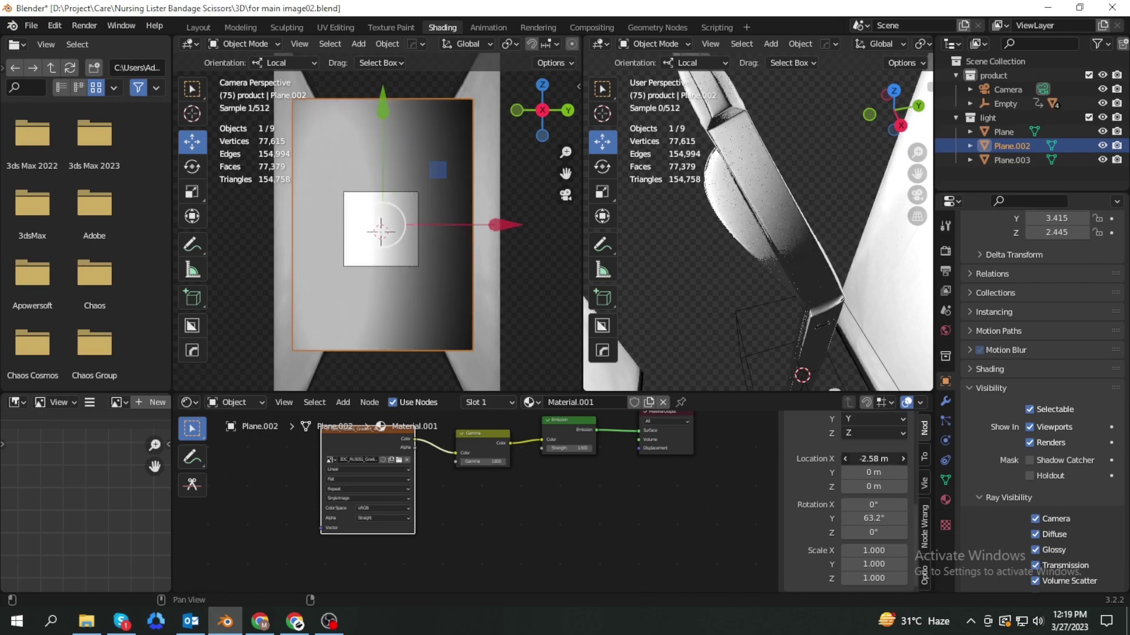
- Rotate, shrink and move softbox Plane.002 along its local axis
left_click(191, 168)
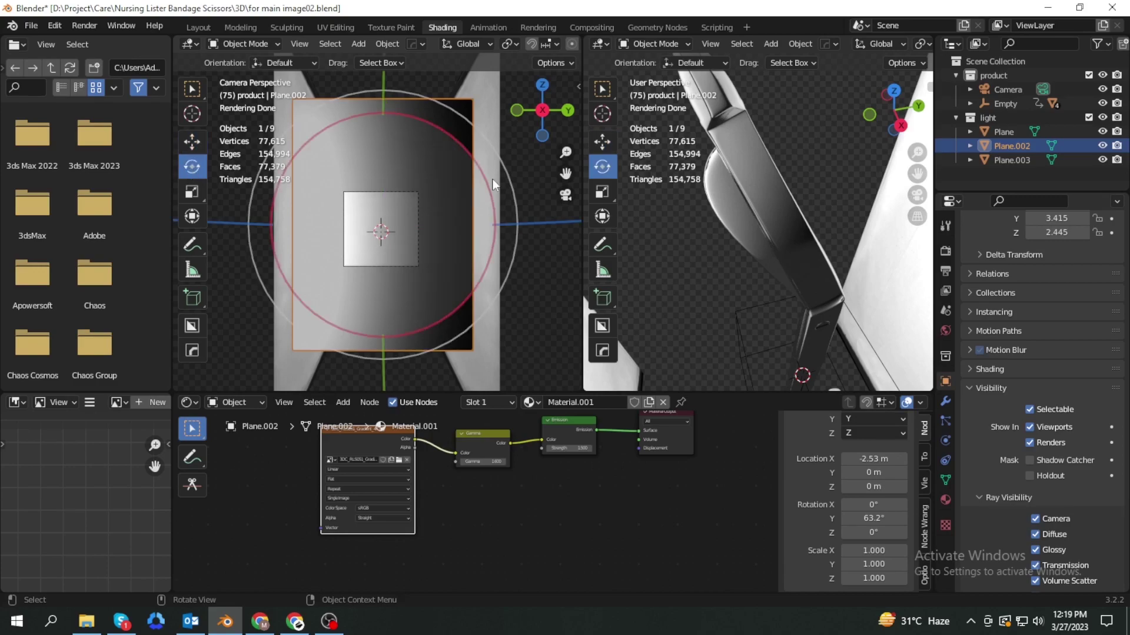
left_click_drag(253, 219, 202, 207)
left_click(191, 191)
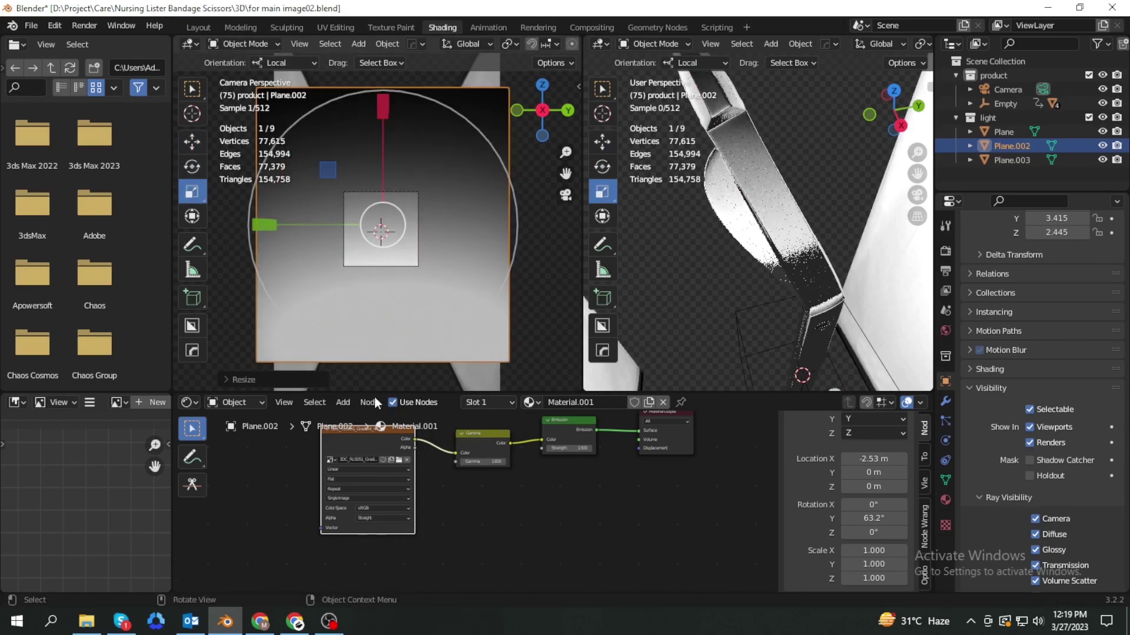
left_click_drag(263, 224, 577, 301)
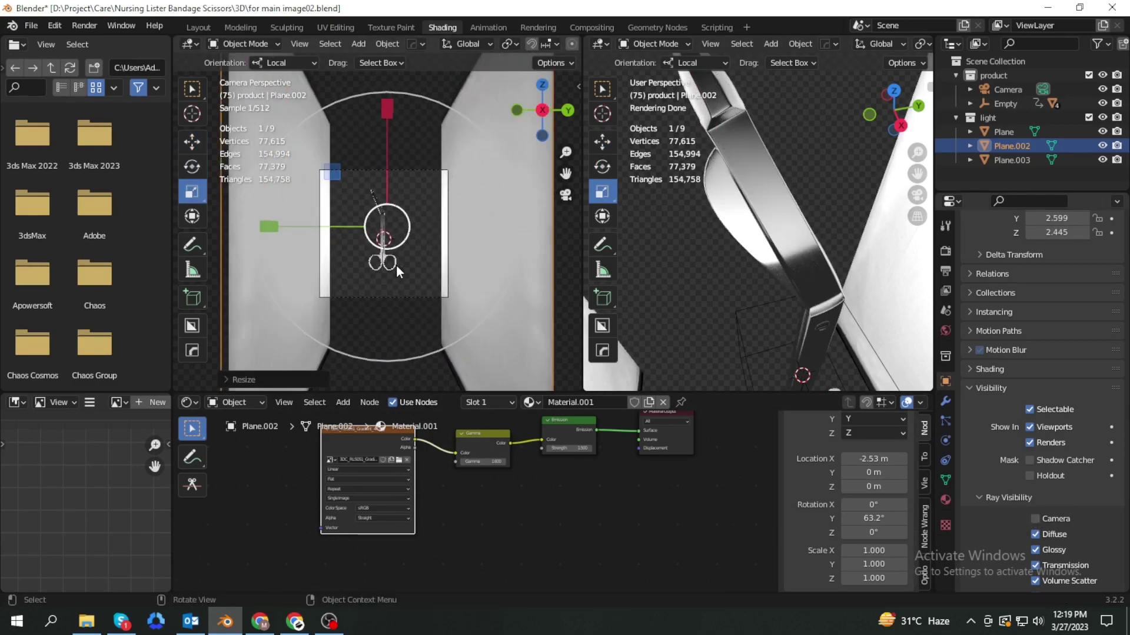
scroll(395, 262, "up", 10)
scroll(394, 263, "down", 3)
left_click(191, 141)
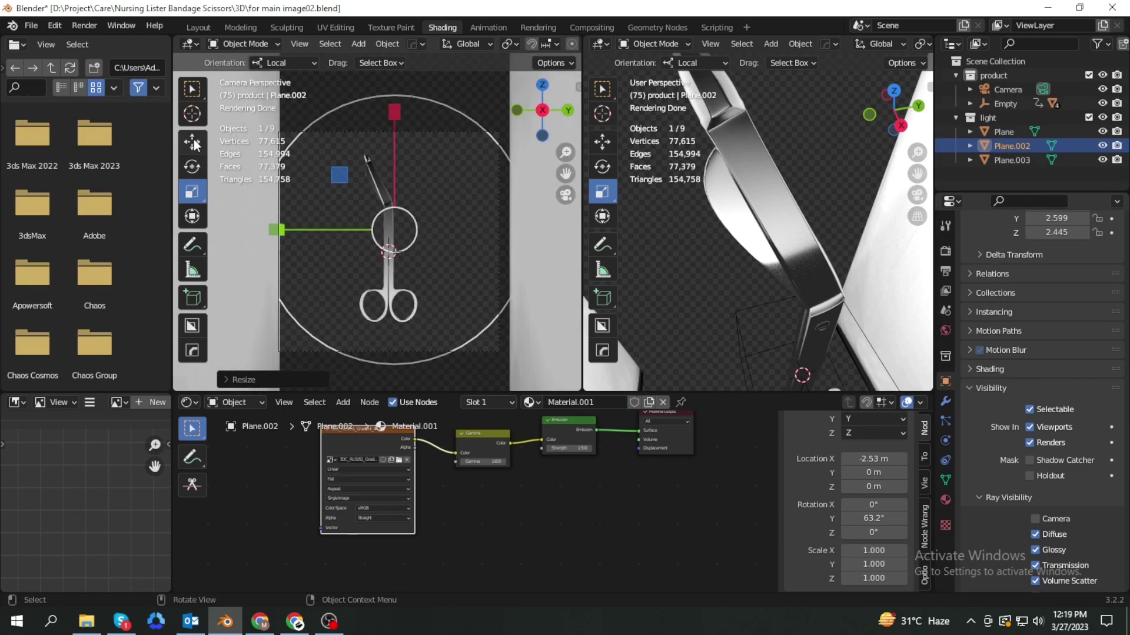
left_click_drag(397, 120, 394, 349)
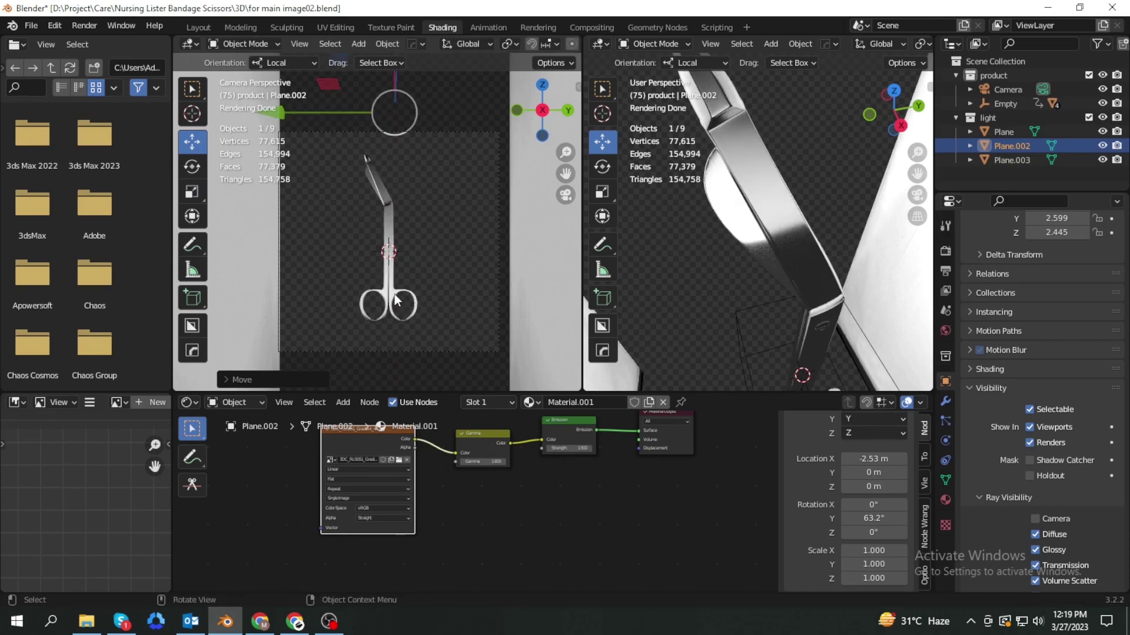
scroll(395, 301, "down", 2)
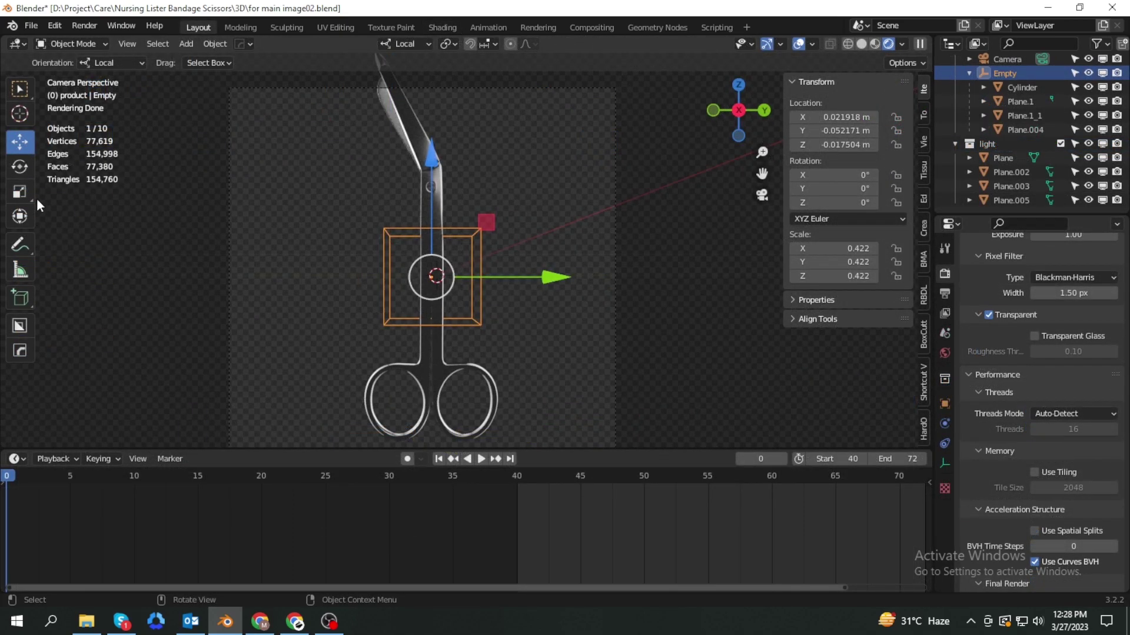
- Rotate the scissors' Empty to about 19.6°, -18.3° and 12.7° on X, Y, Z
left_click(20, 167)
left_click_drag(434, 238, 457, 305)
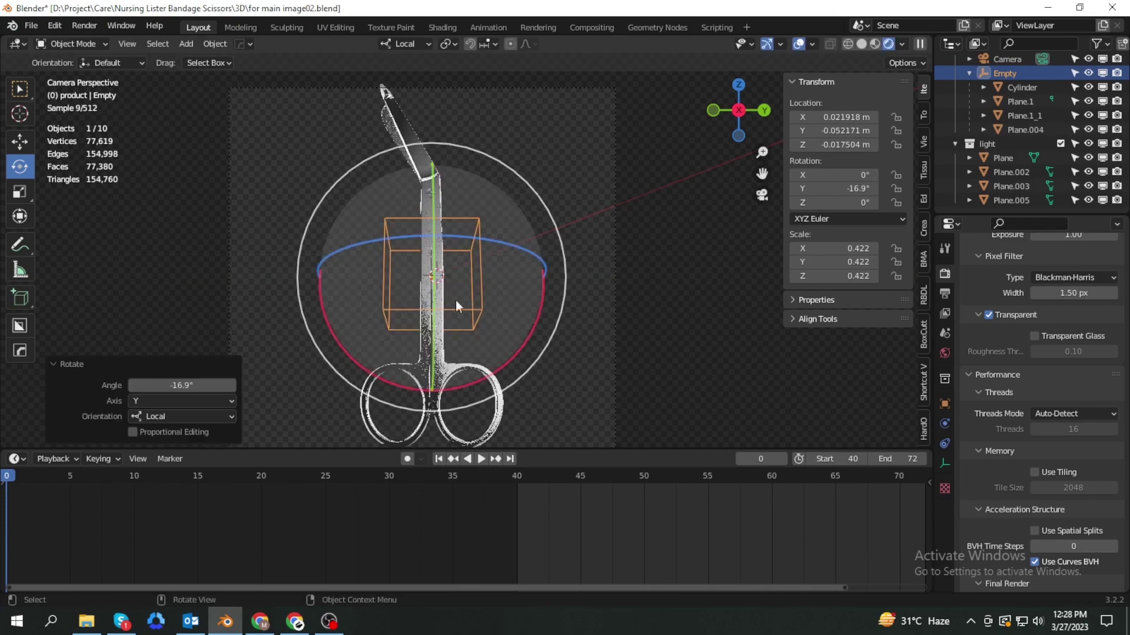
mouse_move(476, 382)
left_mouse_down()
mouse_move(524, 375)
mouse_move(493, 325)
left_mouse_up()
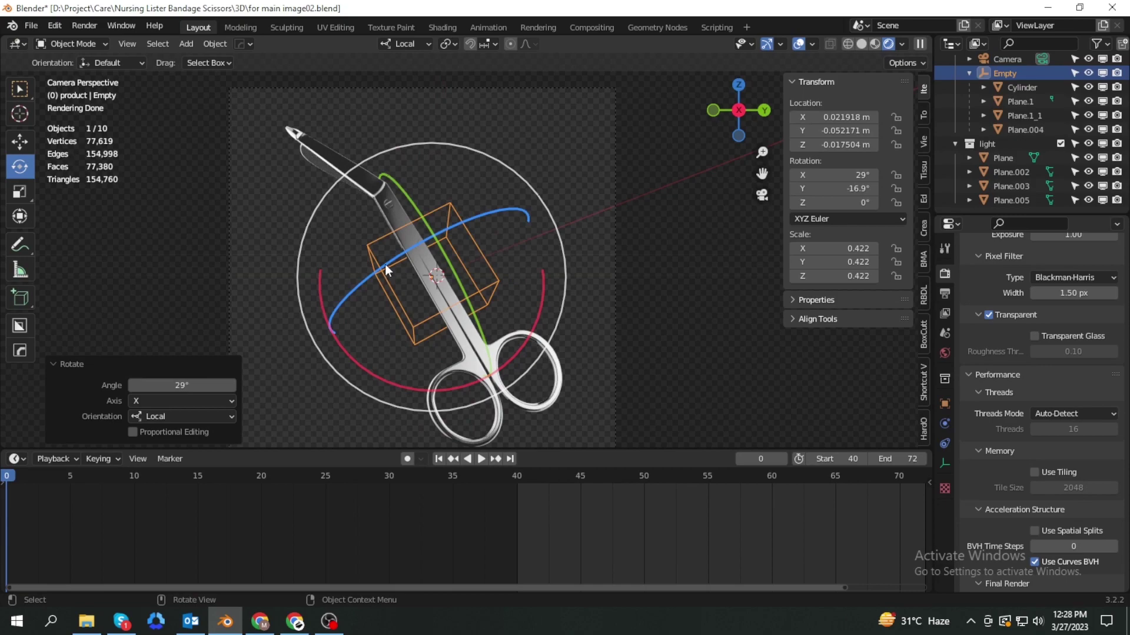
left_click_drag(385, 264, 400, 260)
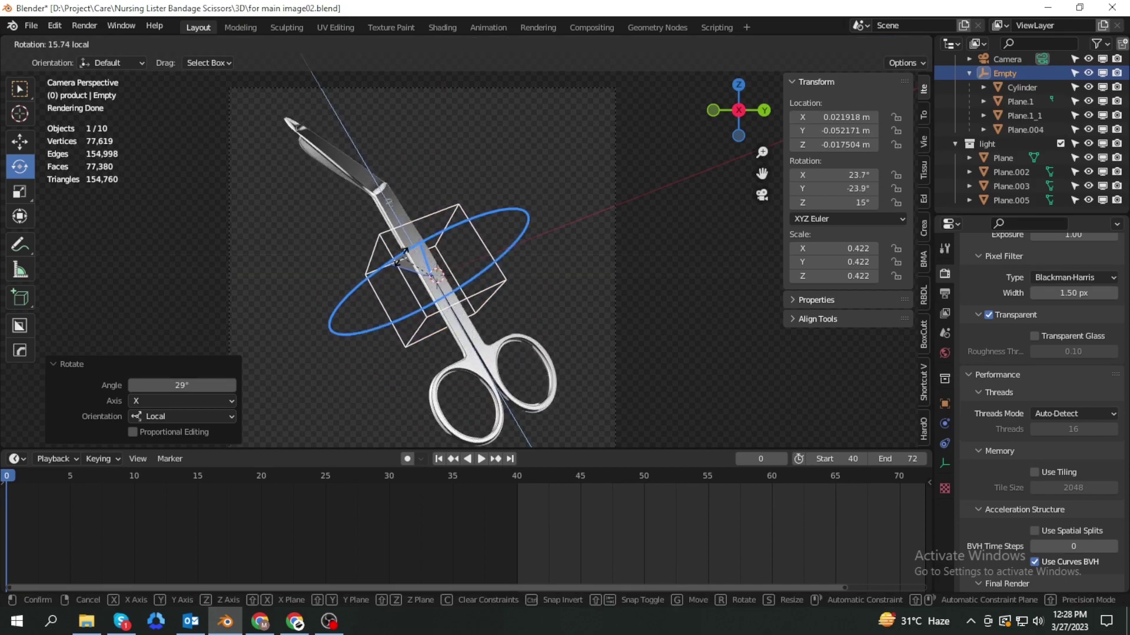
left_click_drag(405, 253, 398, 262)
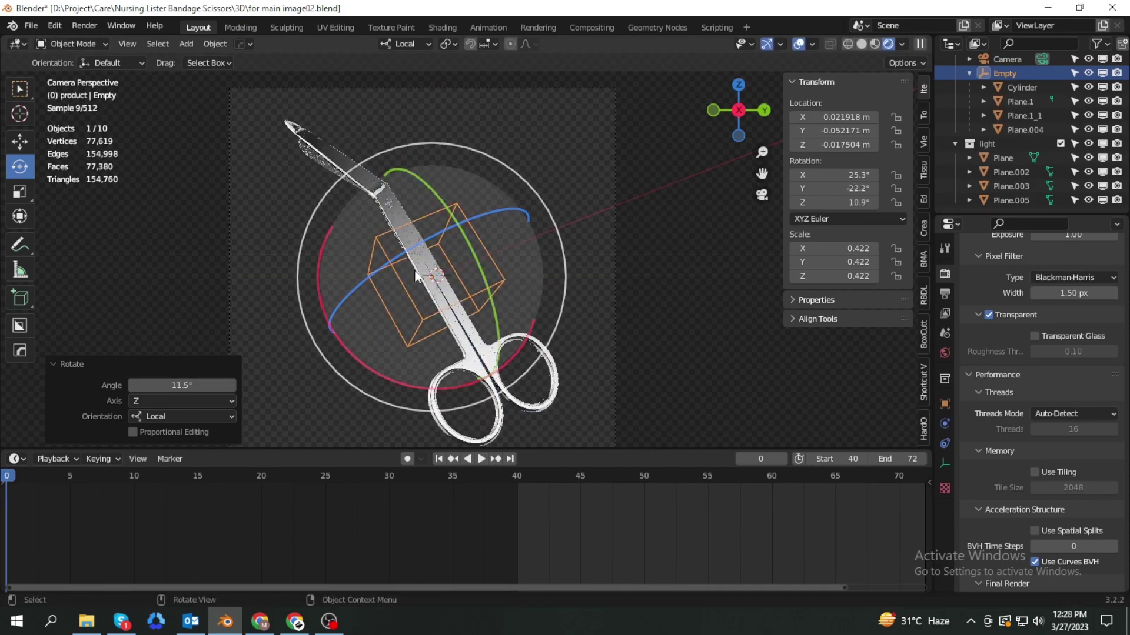
left_click_drag(494, 289, 486, 298)
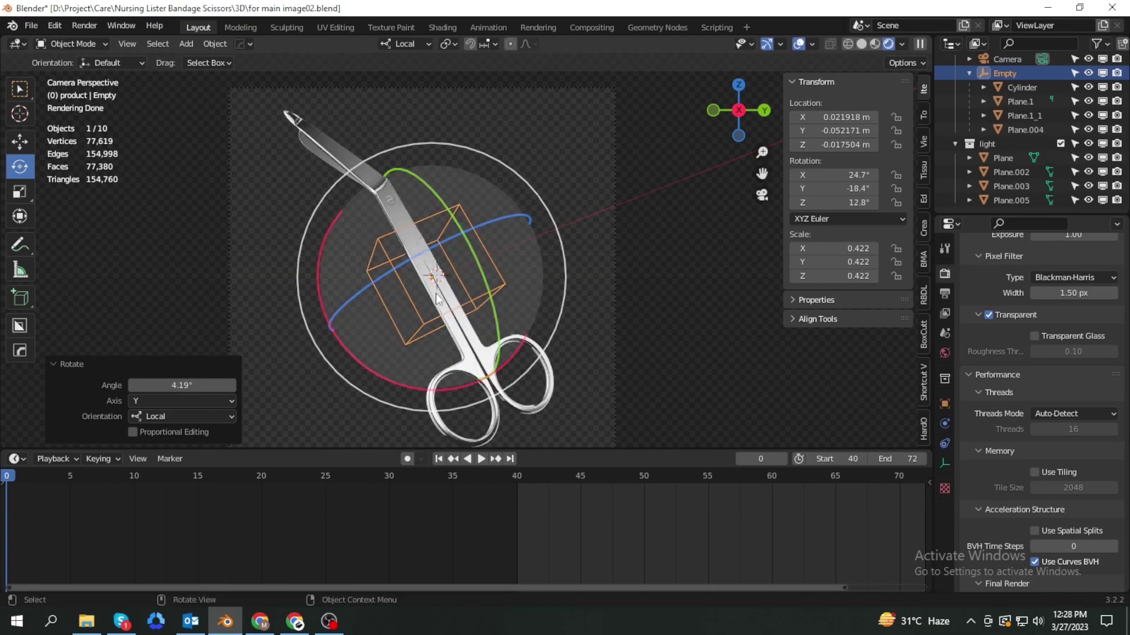
left_click_drag(400, 253, 406, 270)
left_click_drag(433, 319, 474, 315)
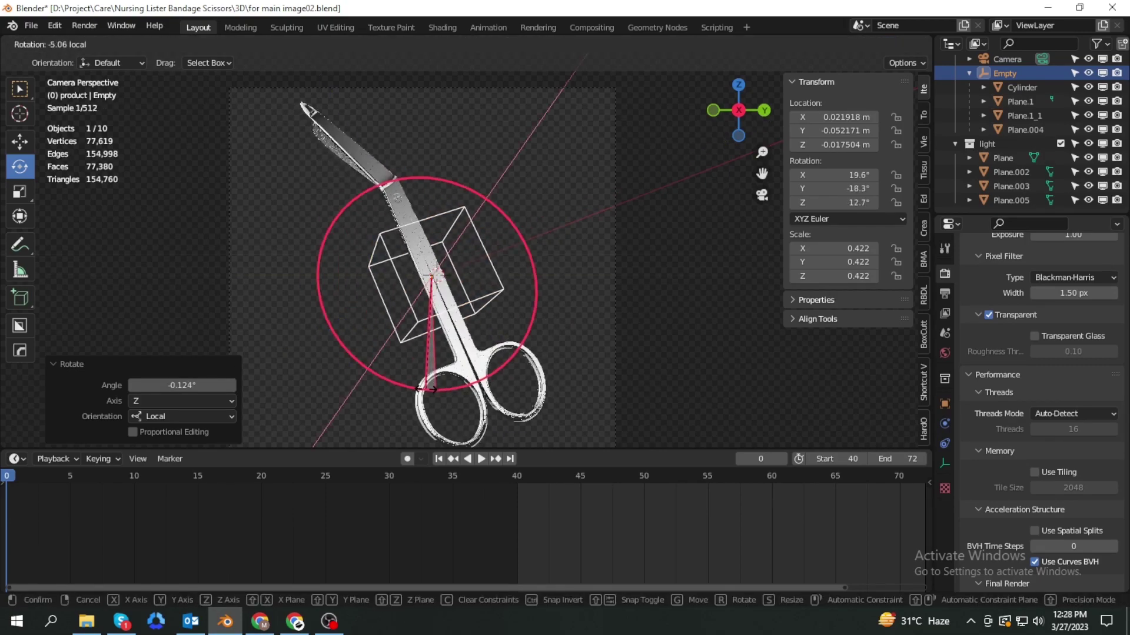
- Select the Plane.003 softbox, then the camera
scroll(504, 272, "up", 2)
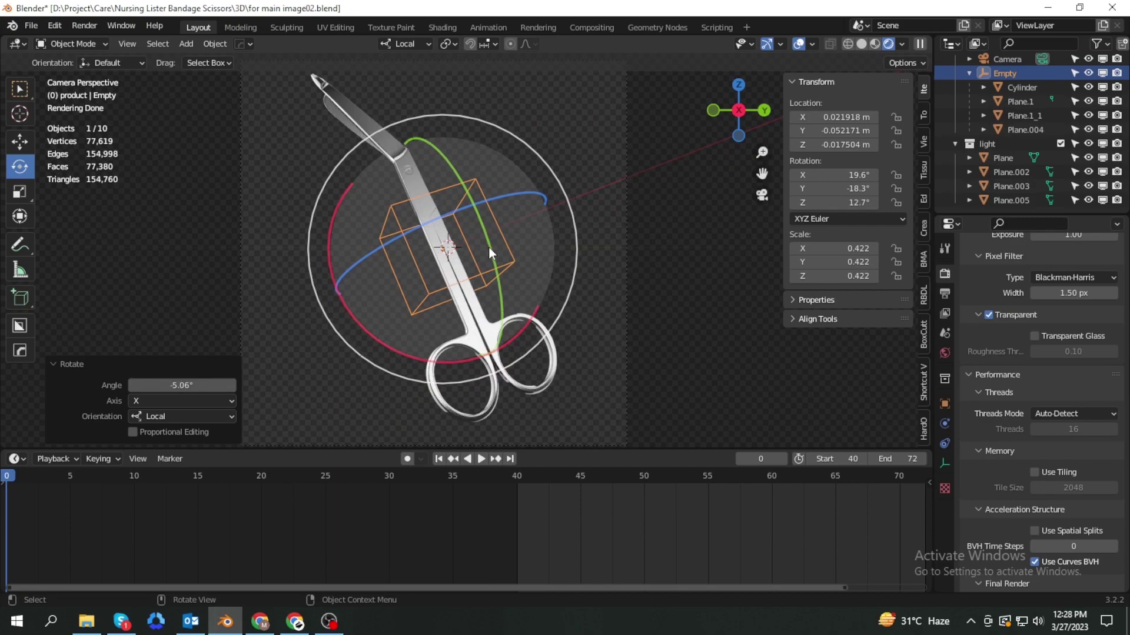
scroll(488, 246, "down", 2)
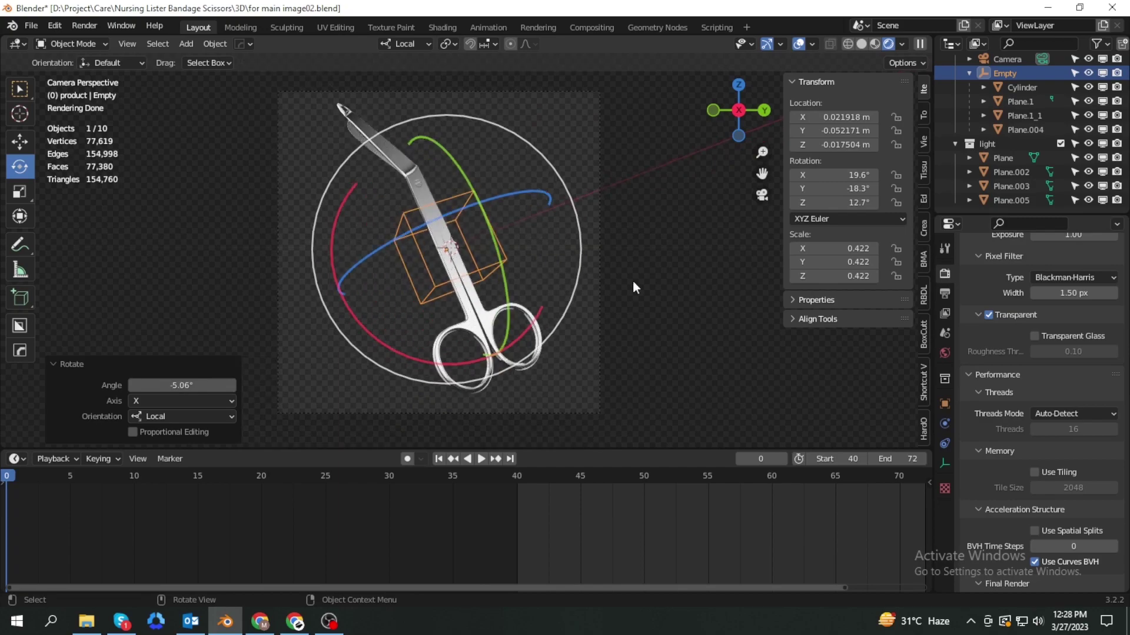
left_click(676, 289)
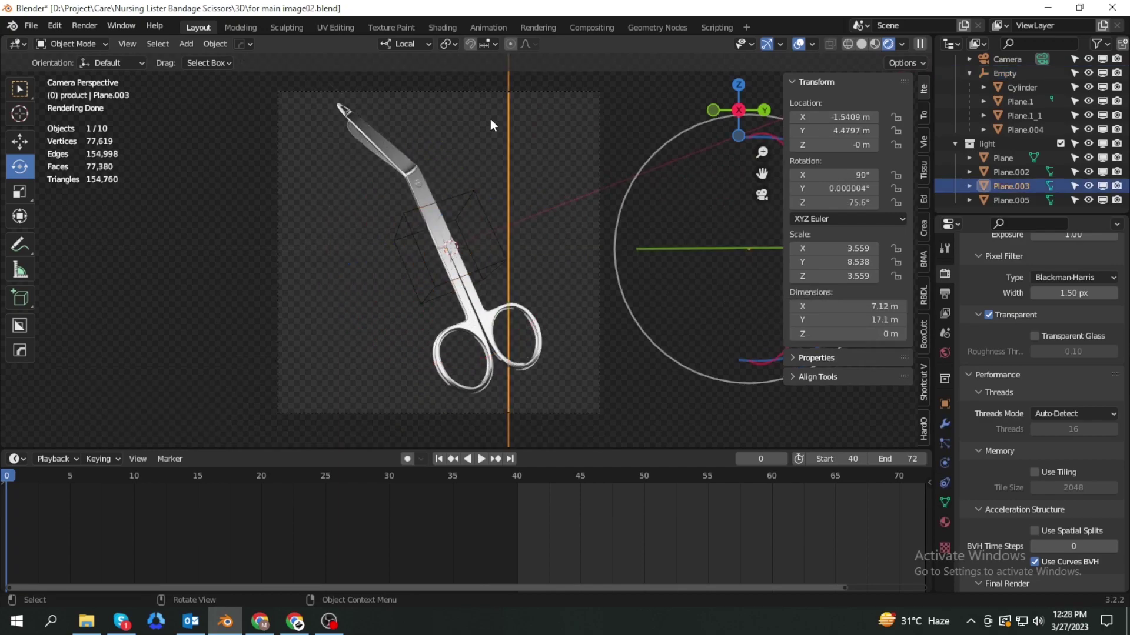
left_click(277, 120)
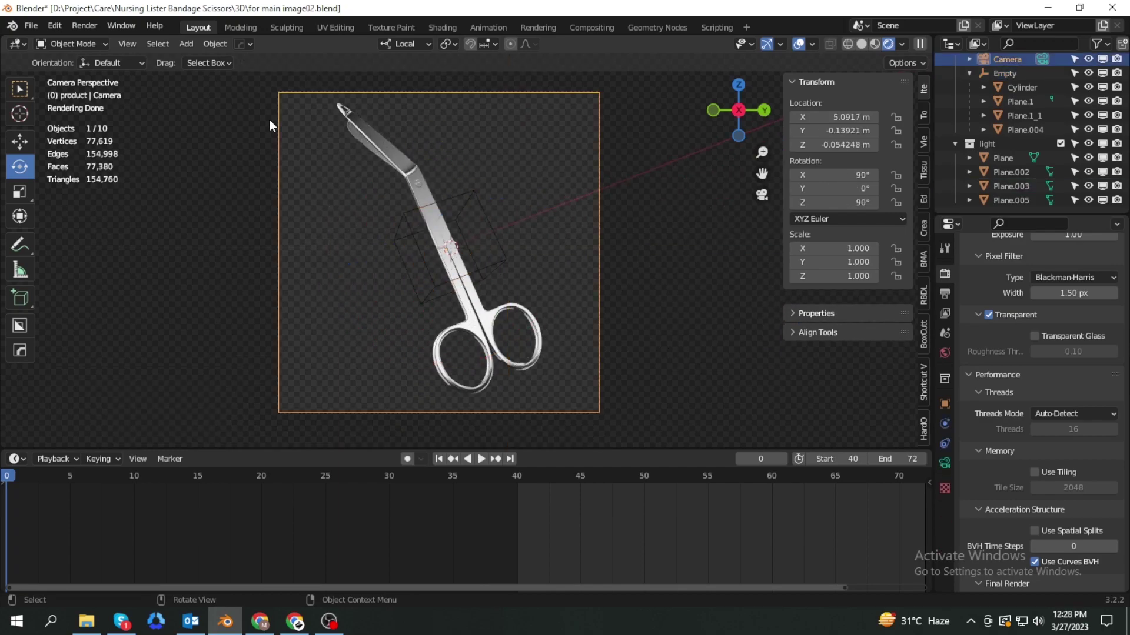
- Render the final image (F12) and zoom in on the scissor handles
left_click(84, 26)
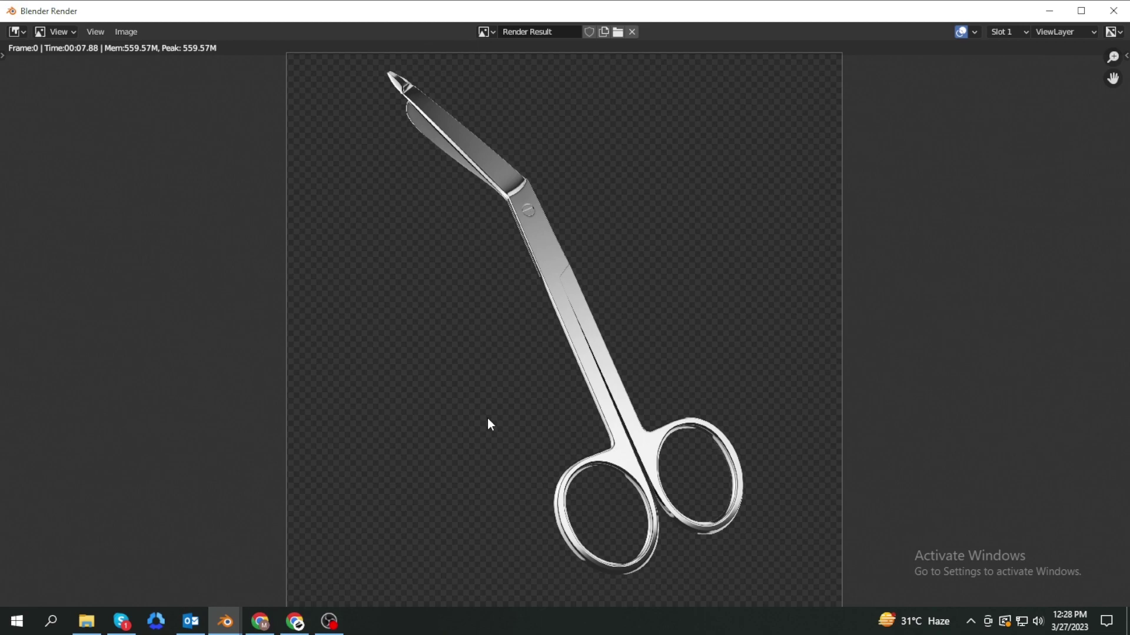
scroll(487, 417, "up", 3)
middle_click_drag(613, 437, 518, 260)
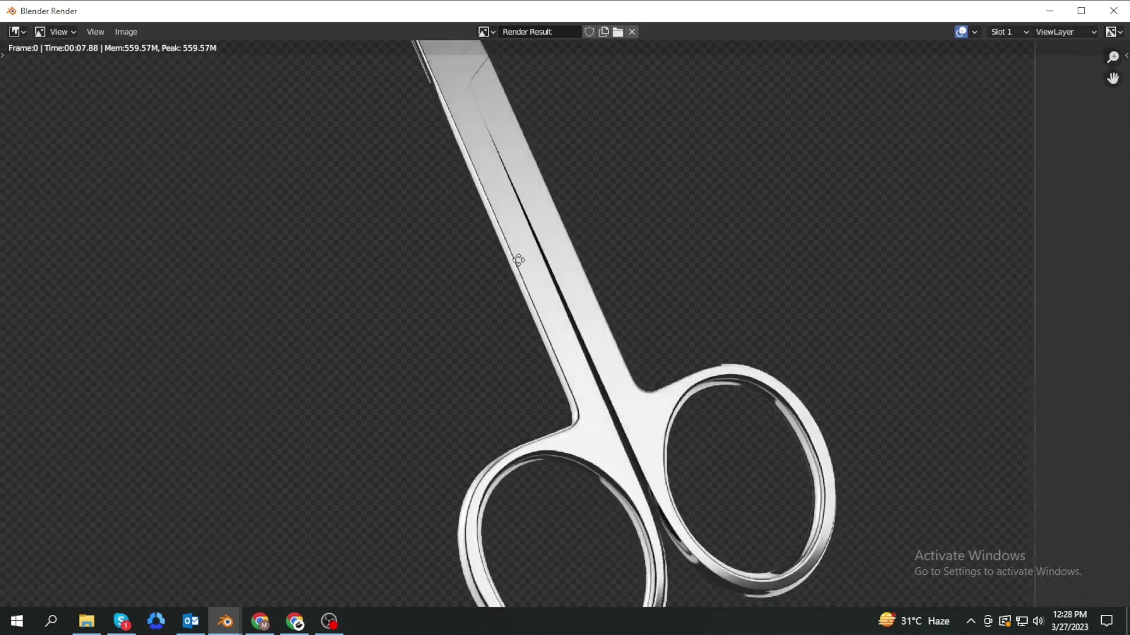
middle_click_drag(600, 412, 606, 323)
scroll(603, 357, "up", 2)
mouse_move(575, 376)
middle_mouse_down()
mouse_move(643, 284)
mouse_move(651, 340)
middle_mouse_up()
- Inspect the rendered blades, screw and blade edge up close
mouse_move(629, 165)
middle_mouse_down()
mouse_move(633, 303)
mouse_move(668, 467)
mouse_move(715, 487)
middle_mouse_up()
scroll(586, 235, "down", 3)
middle_click_drag(560, 231, 668, 371)
scroll(647, 277, "up", 4)
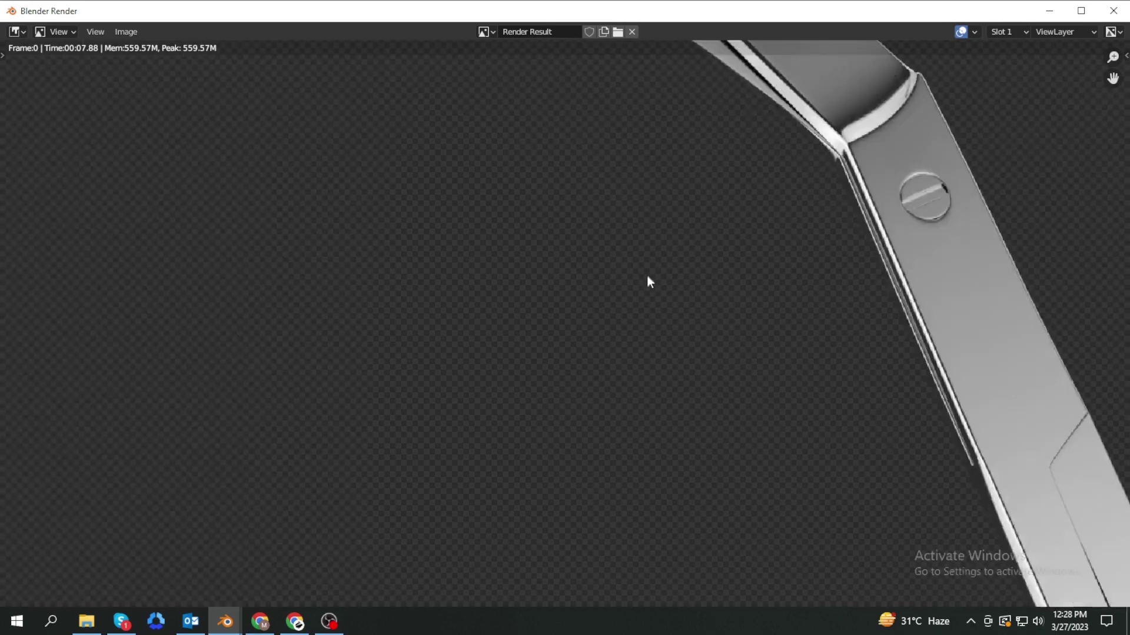
scroll(647, 274, "up", 1)
mouse_move(647, 274)
middle_mouse_down()
mouse_move(665, 410)
mouse_move(601, 541)
middle_mouse_up()
middle_click_drag(567, 341, 731, 436)
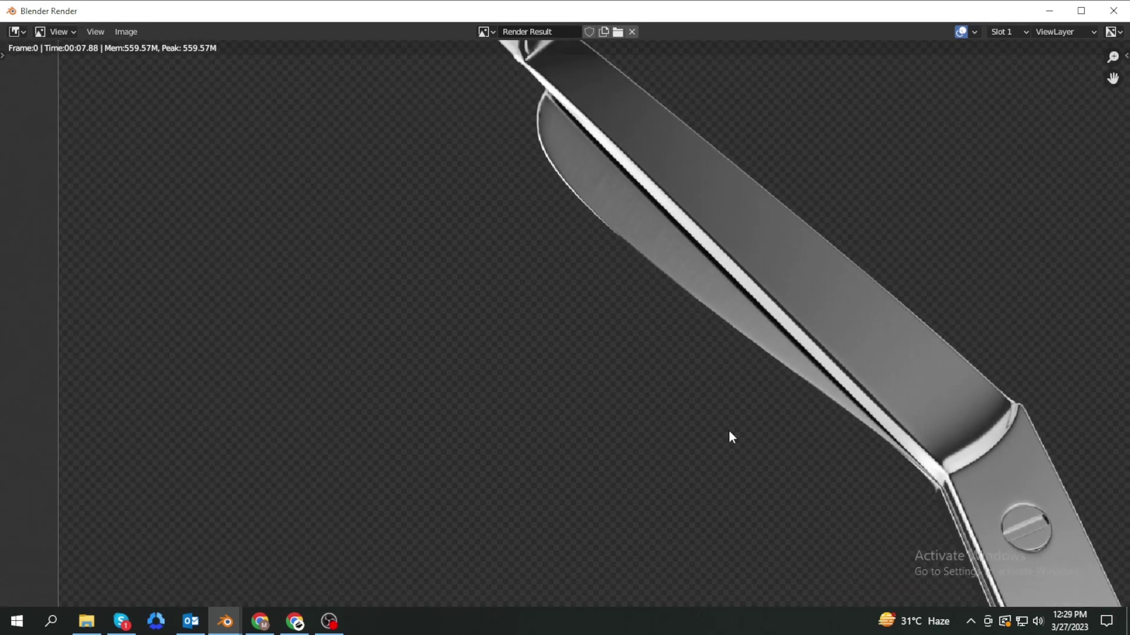
scroll(624, 304, "up", 2)
middle_click_drag(630, 302, 734, 476)
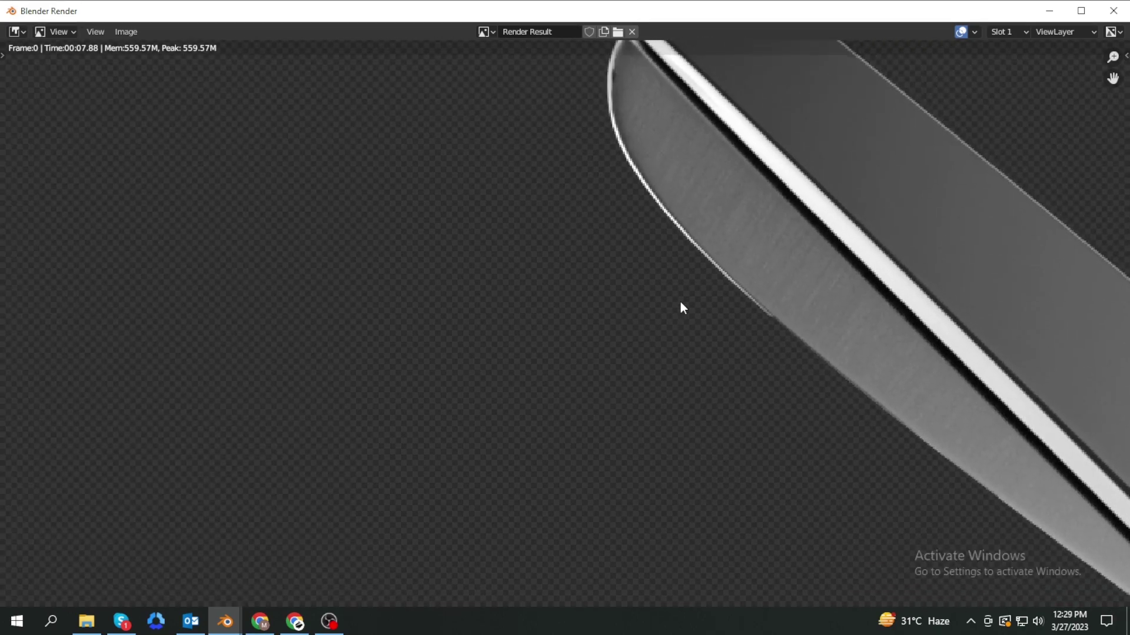
- Zoom out and recenter the whole rendered scissors in the image editor
scroll(676, 371, "down", 2)
scroll(675, 370, "down", 2)
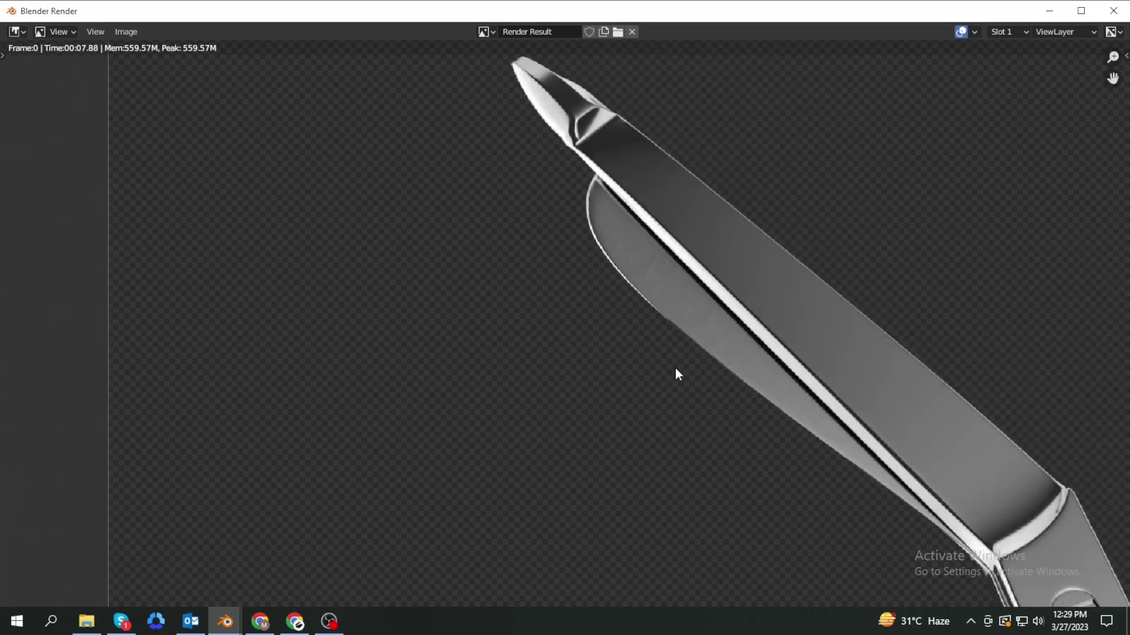
middle_click_drag(655, 369, 575, 281)
scroll(576, 283, "down", 3)
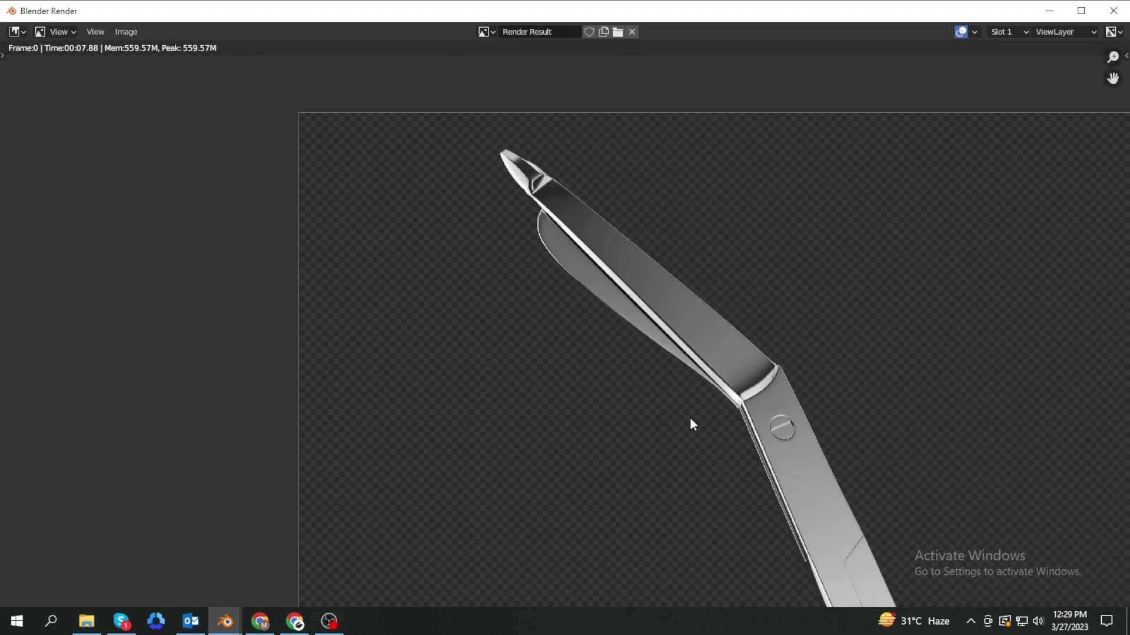
middle_click_drag(691, 424, 615, 288)
middle_click_drag(633, 436, 595, 306)
scroll(600, 322, "down", 3)
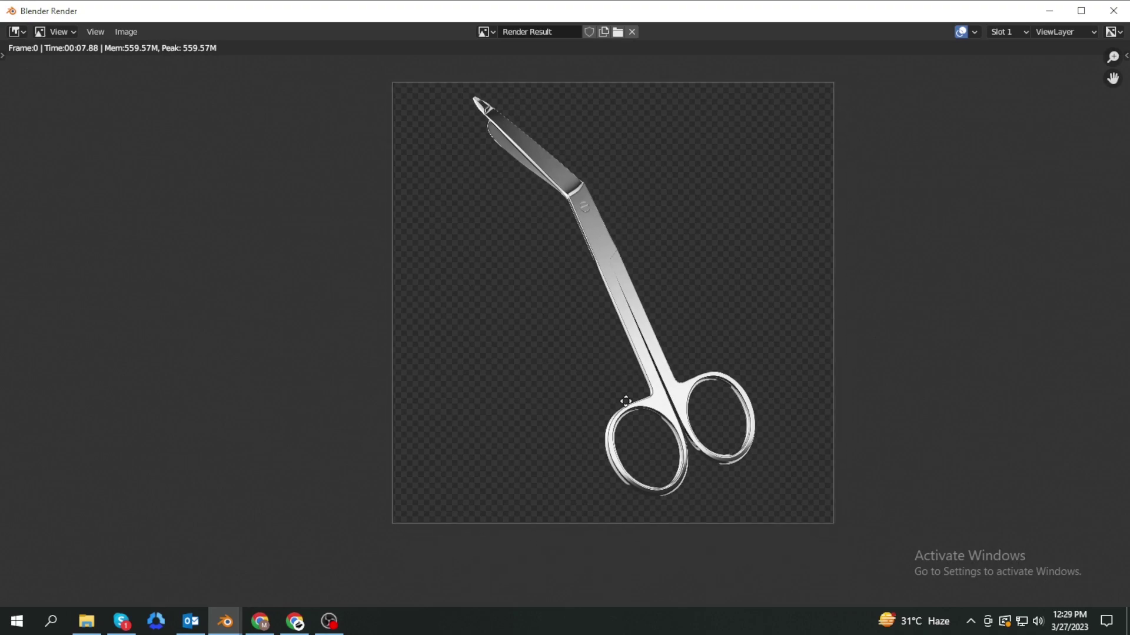